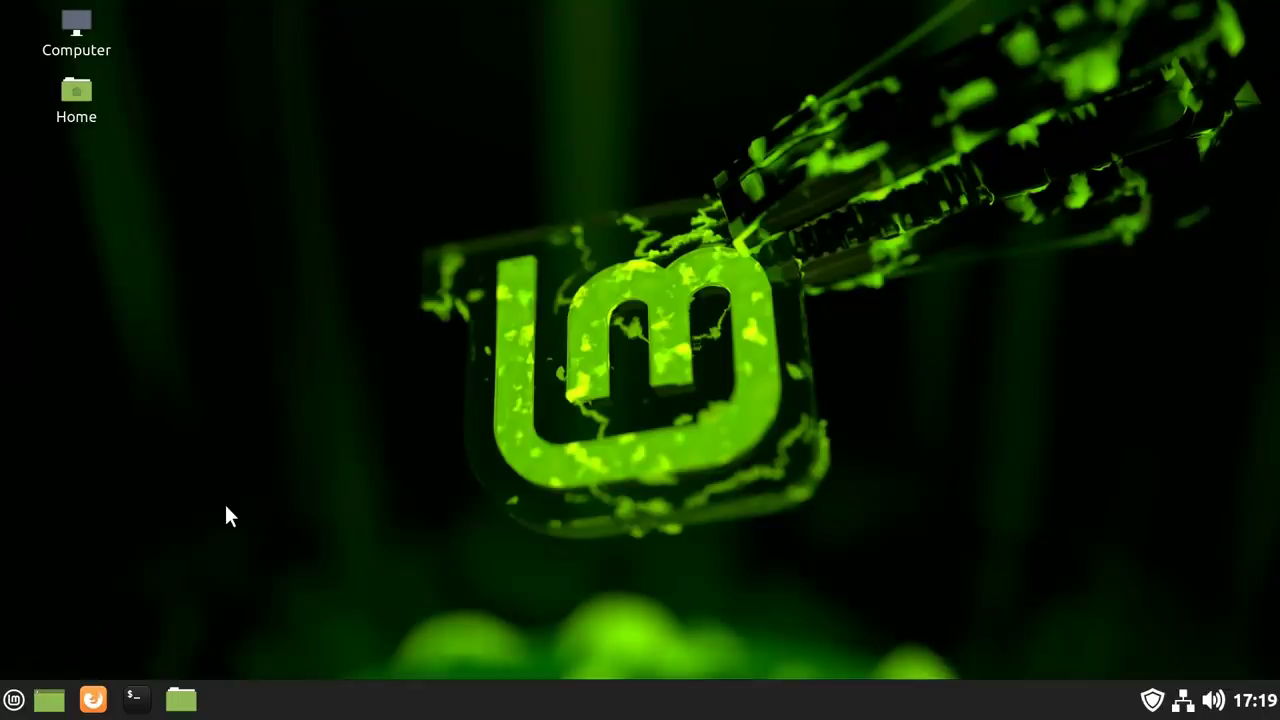
Start a blank LibreOffice Writer document from the Office menu, then launch Firefox on WineHQ
click(5, 706)
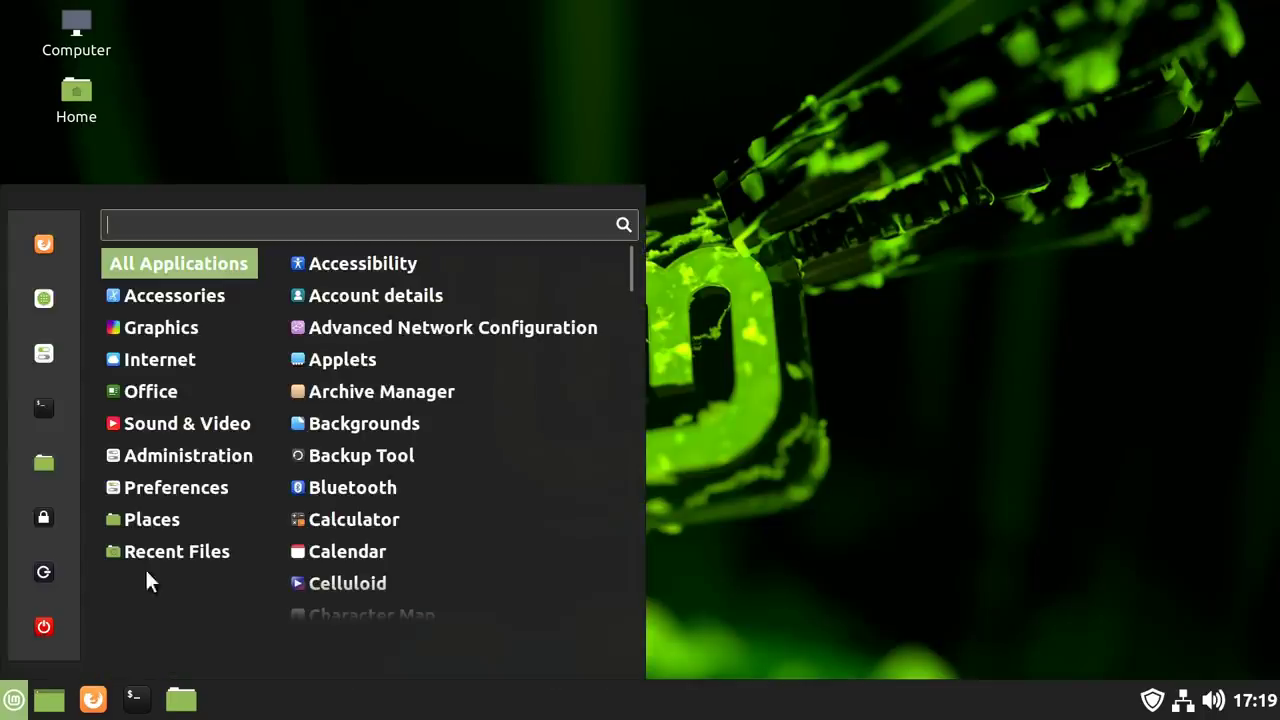
mouse_move(182, 400)
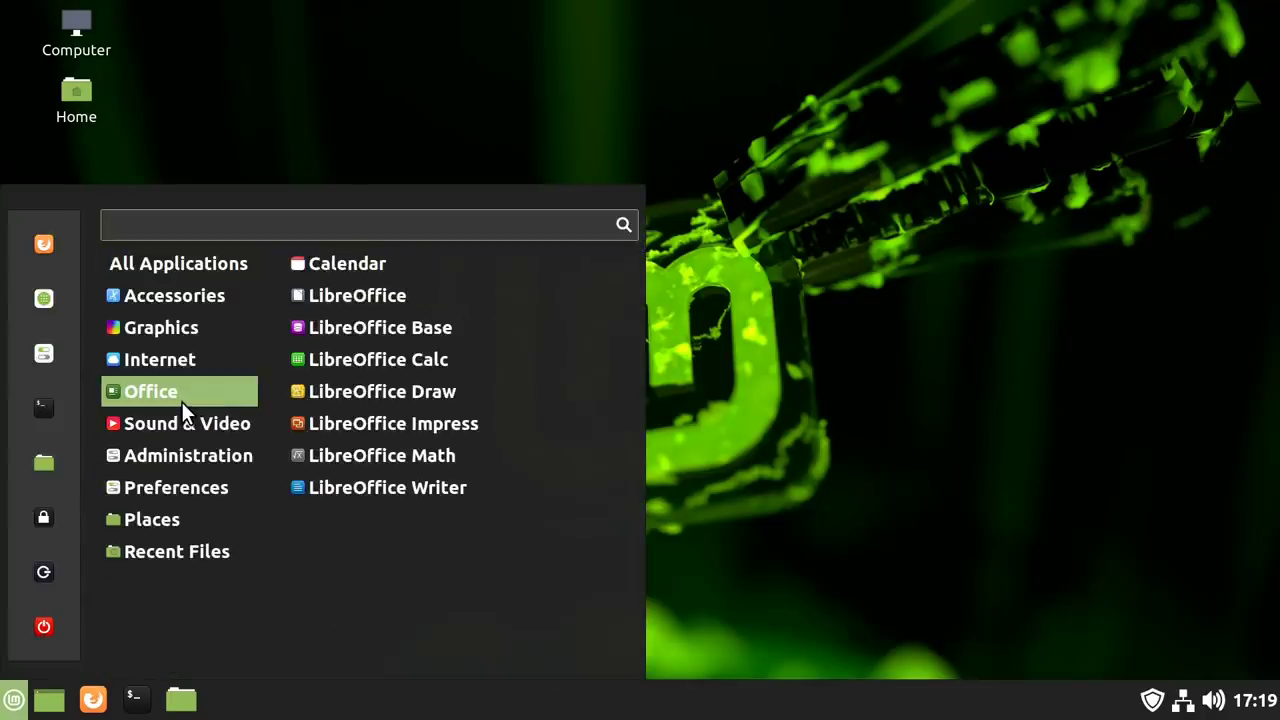
click(412, 487)
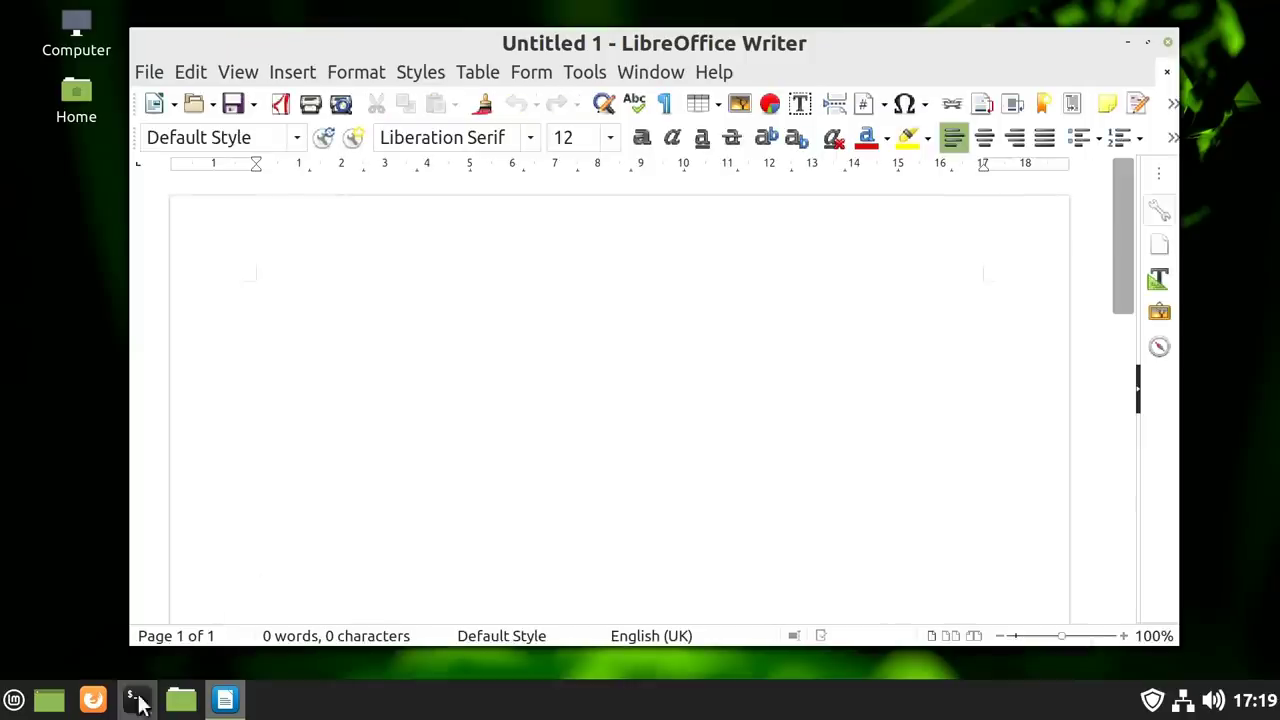
click(94, 700)
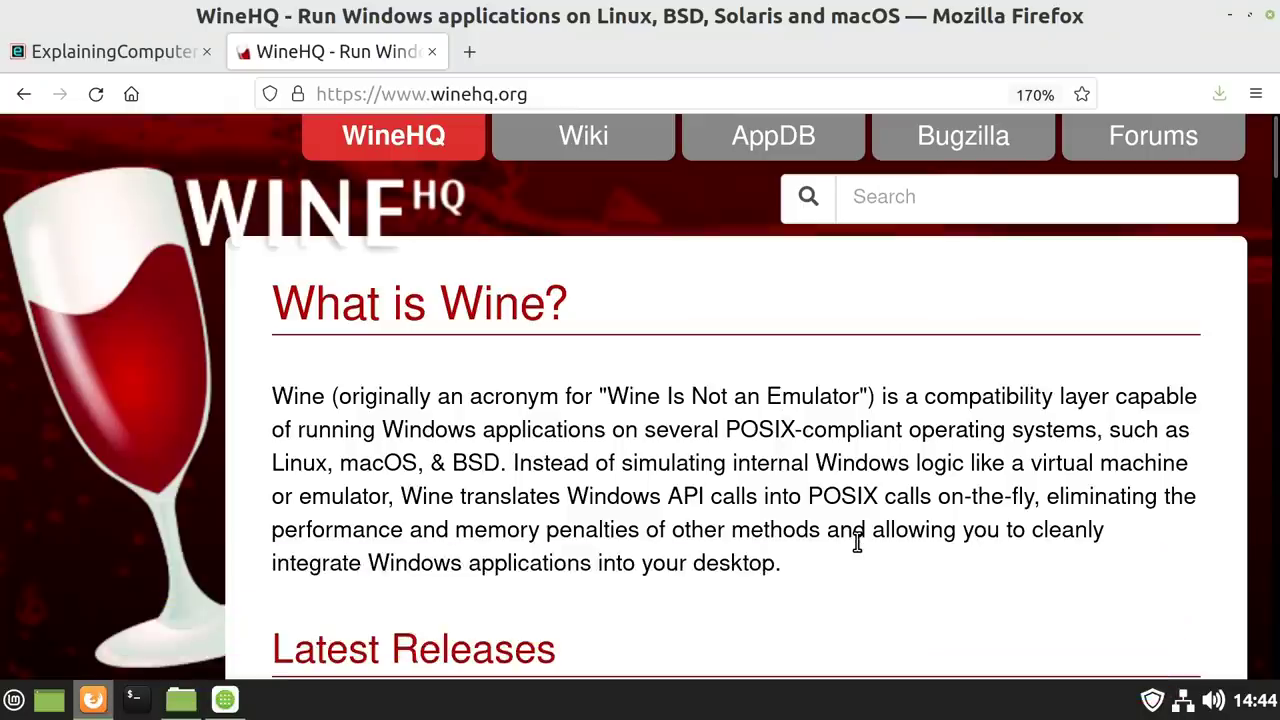
Highlight 'Wine Is Not an Emulator' on the WineHQ page, then open the application menu
drag(863, 398, 617, 401)
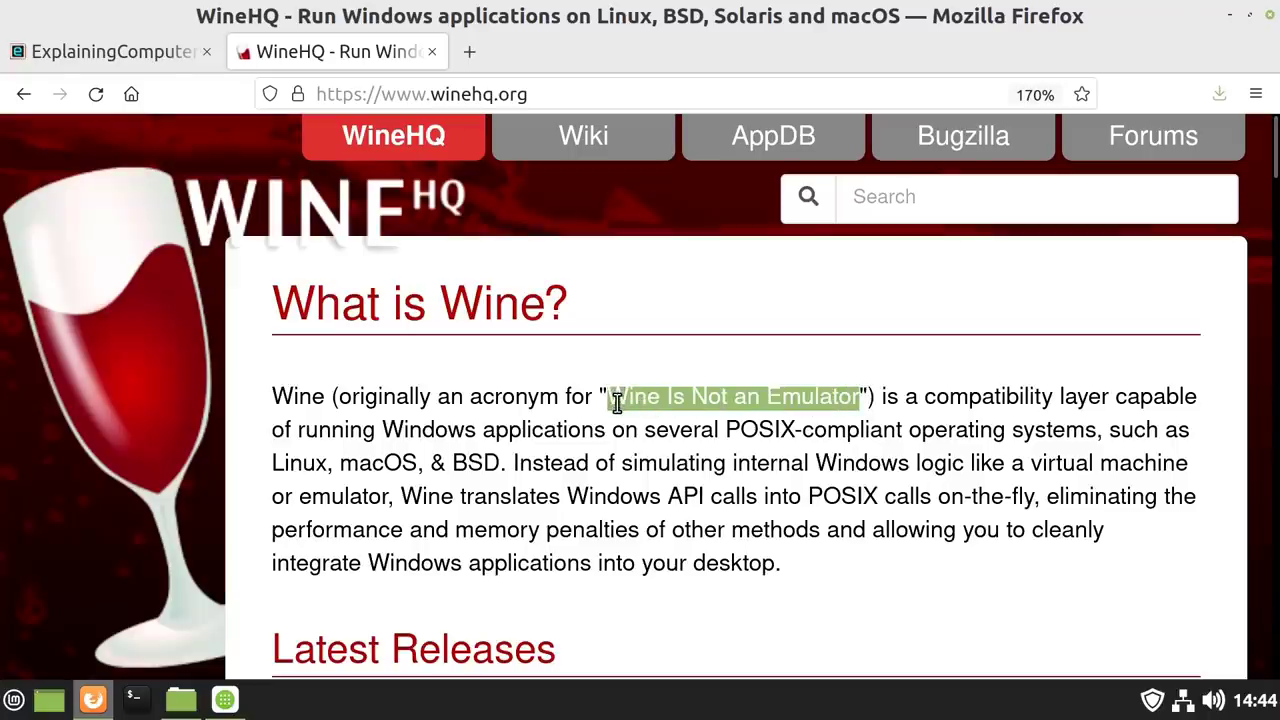
click(725, 512)
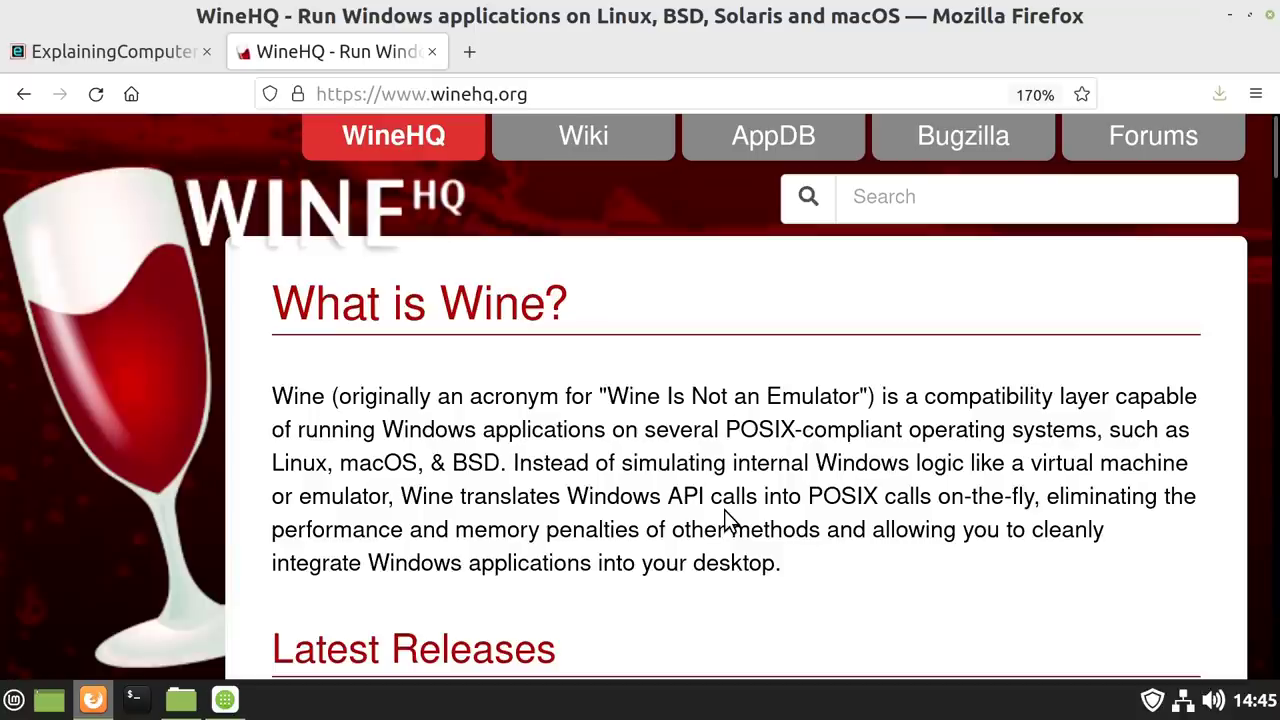
click(6, 706)
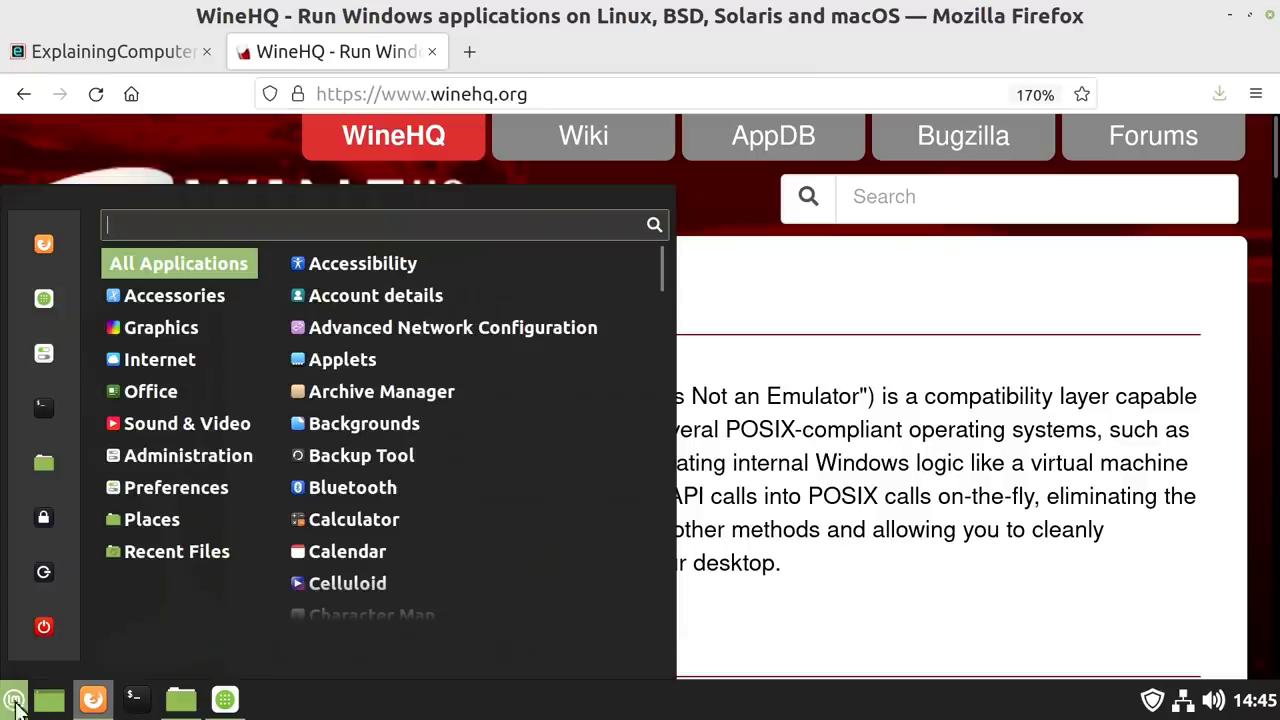
Check the Wine 5.0-3ubuntu1 package in Software Manager, then close it
click(226, 702)
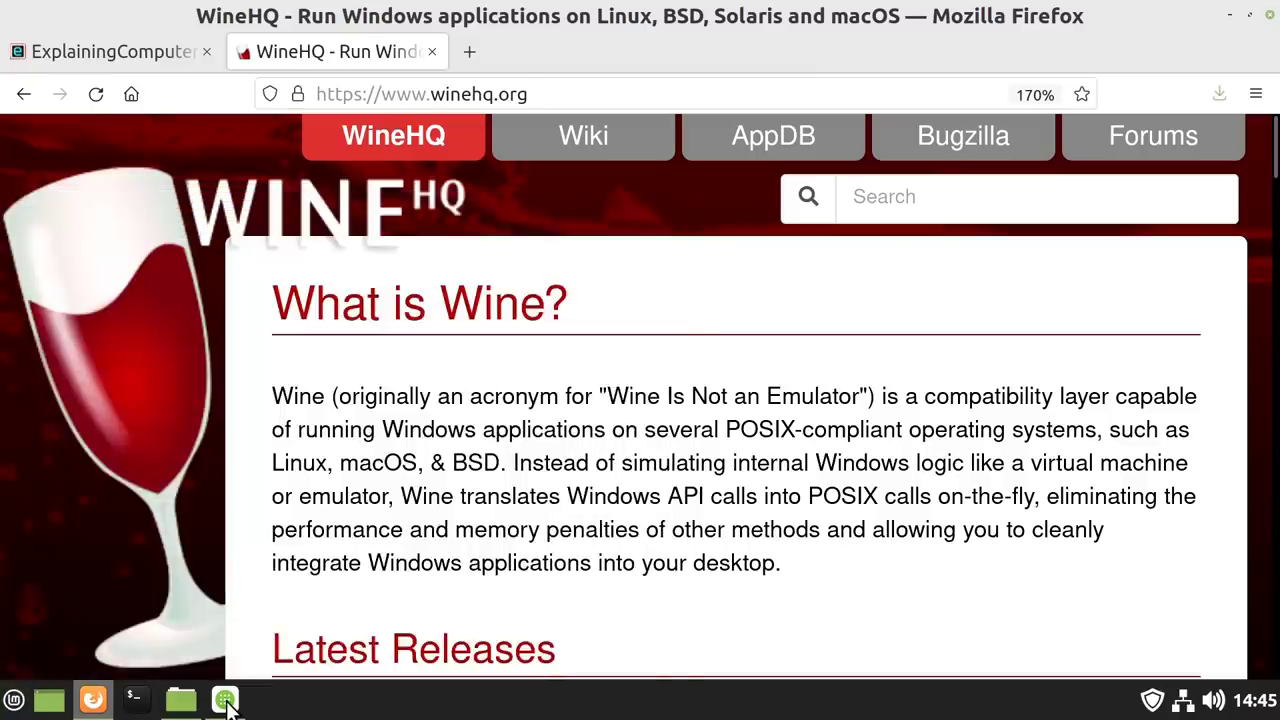
click(226, 702)
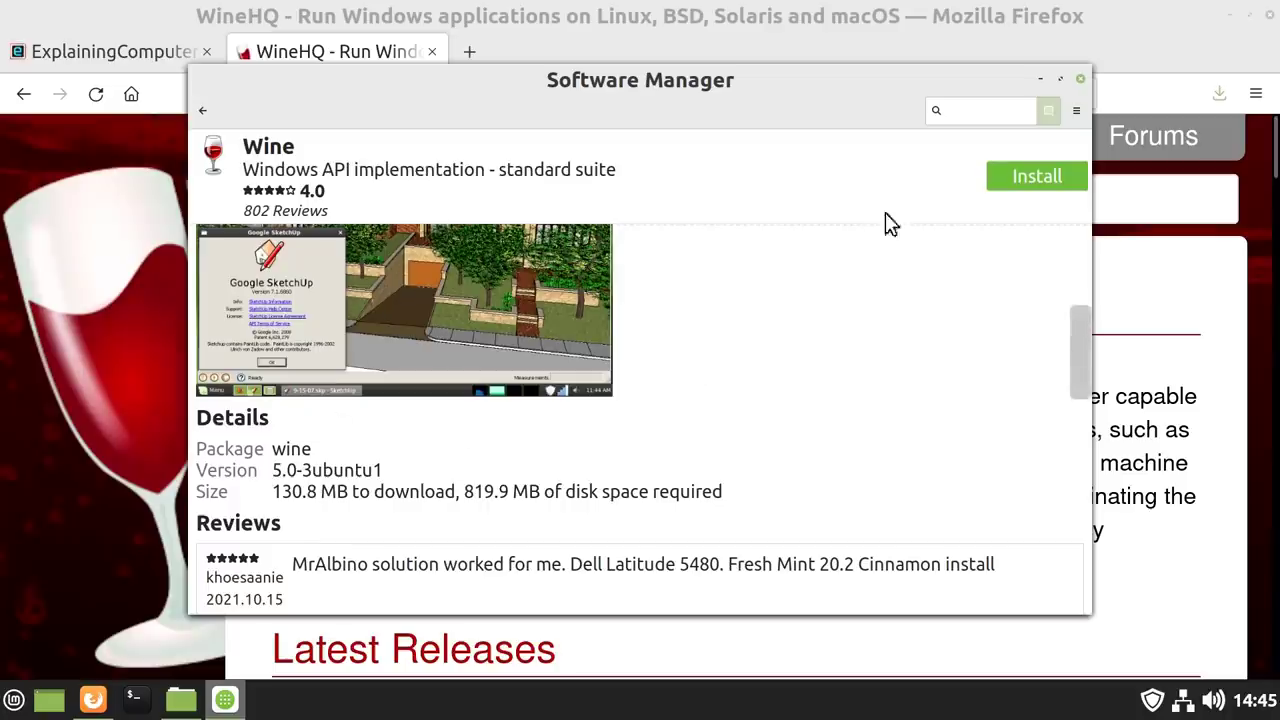
click(1080, 78)
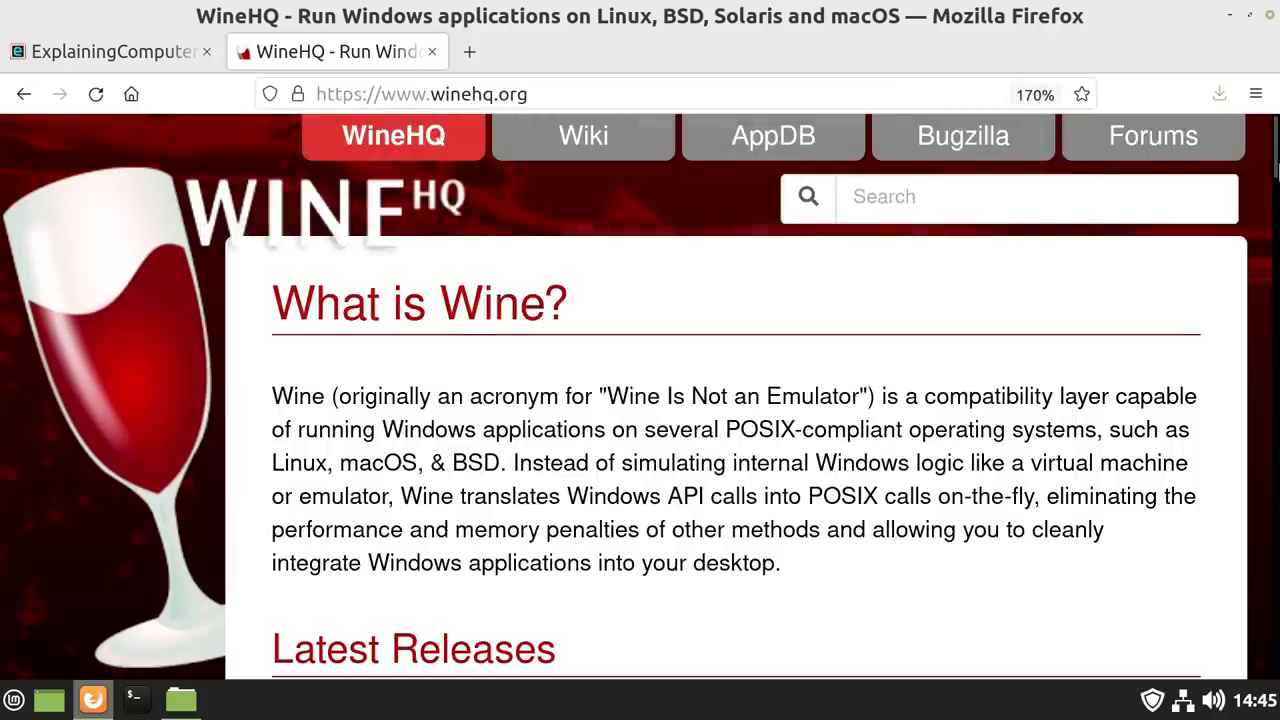
Zoom Firefox to 120% and open the WineHQ Download page's binary packages list
scroll(937, 454, down, 3)
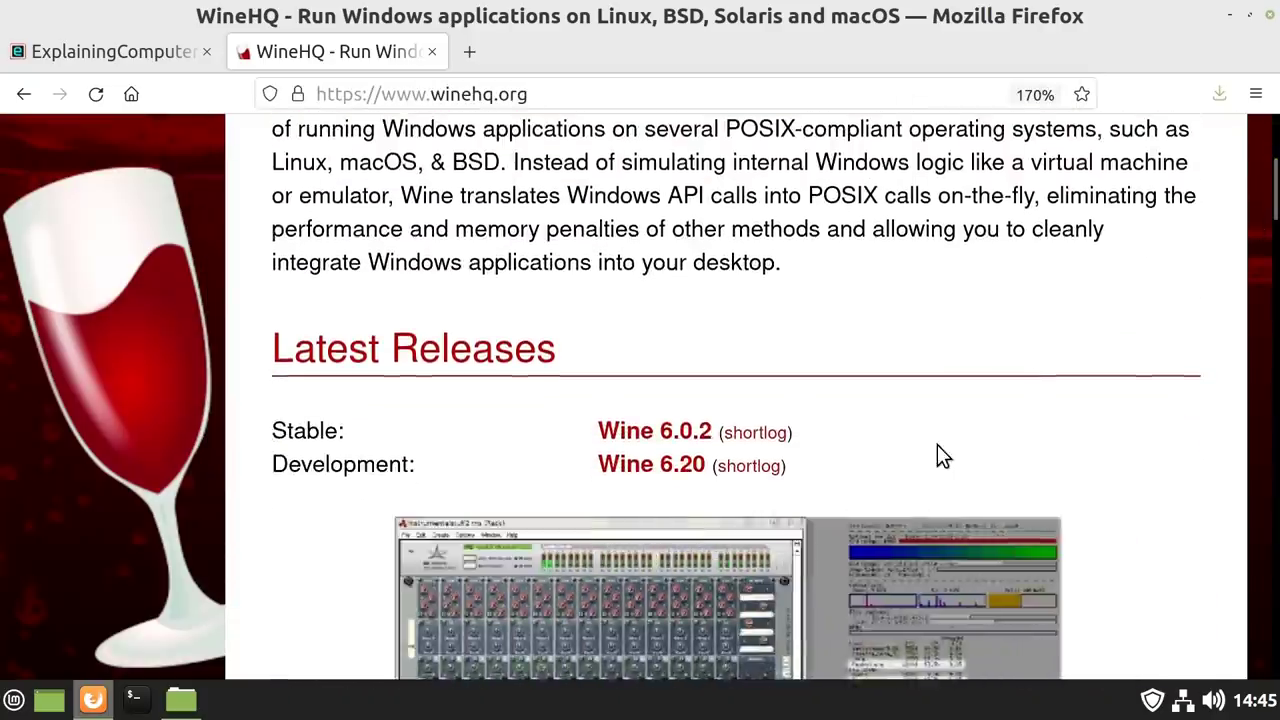
scroll(1210, 264, up, 3)
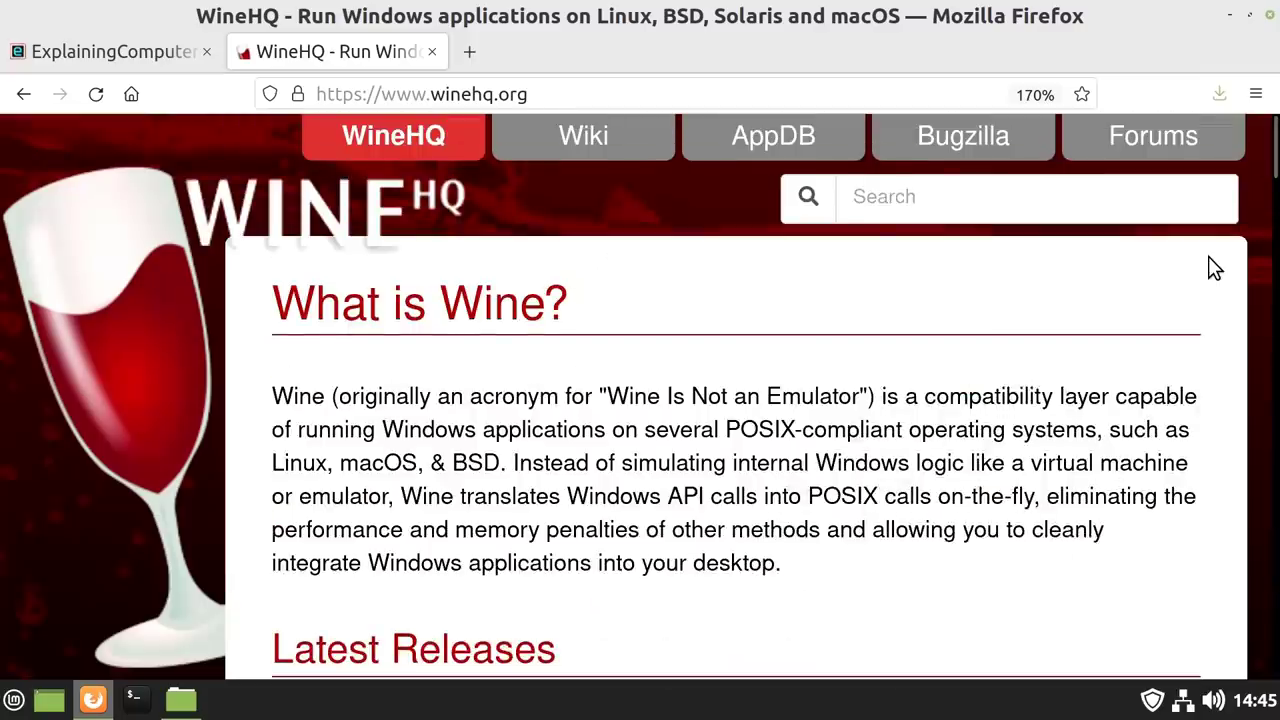
key(ctrl+minus)
key(ctrl+minus)
key(ctrl+minus)
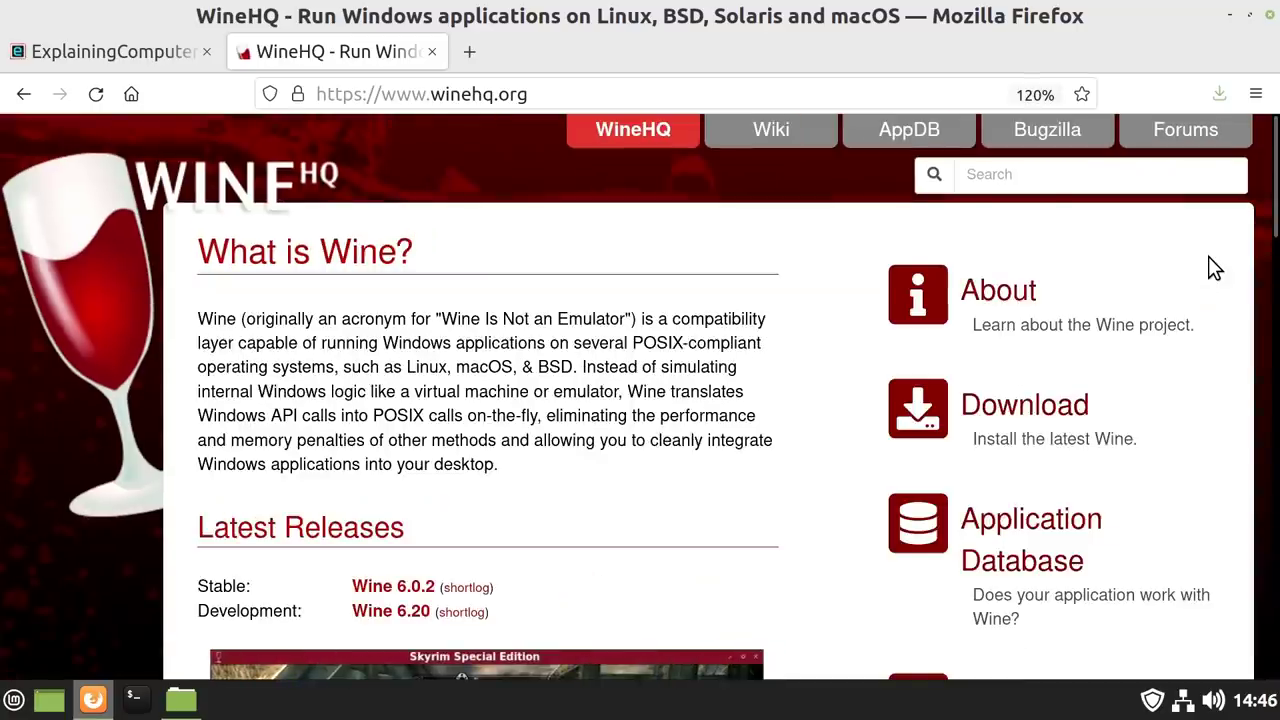
click(1012, 418)
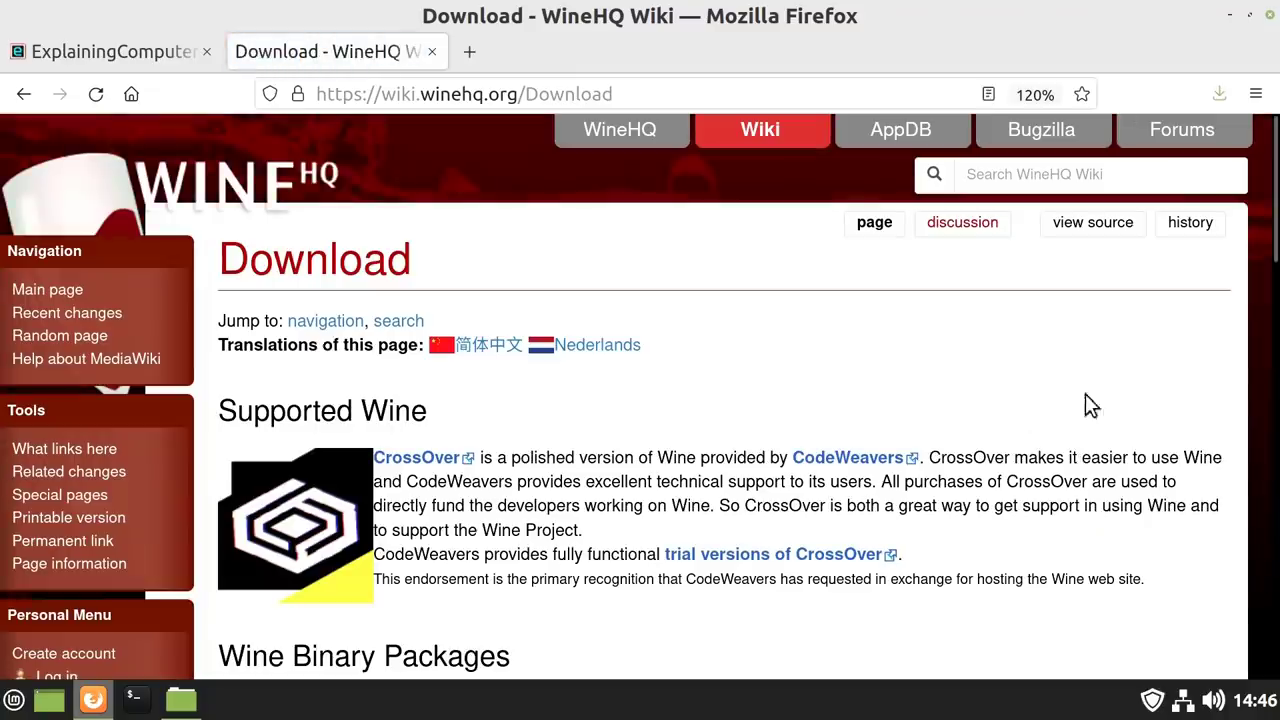
scroll(1272, 300, down, 5)
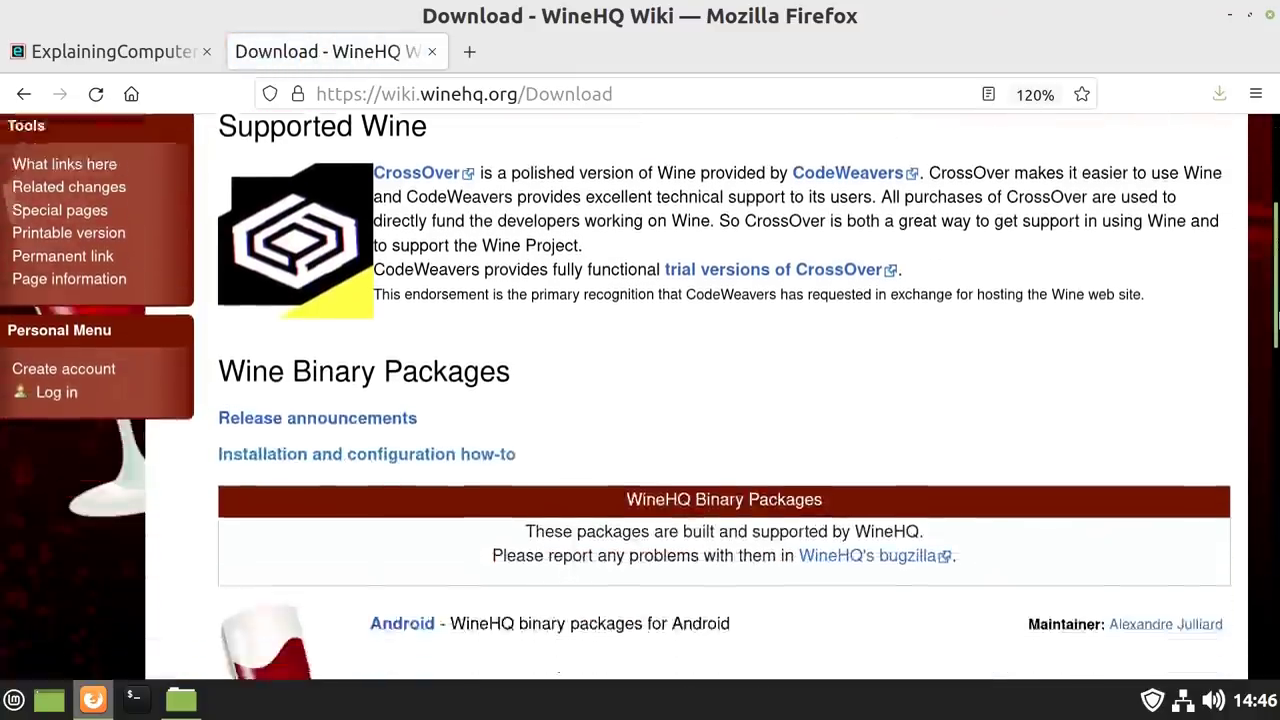
scroll(640, 396, down, 6)
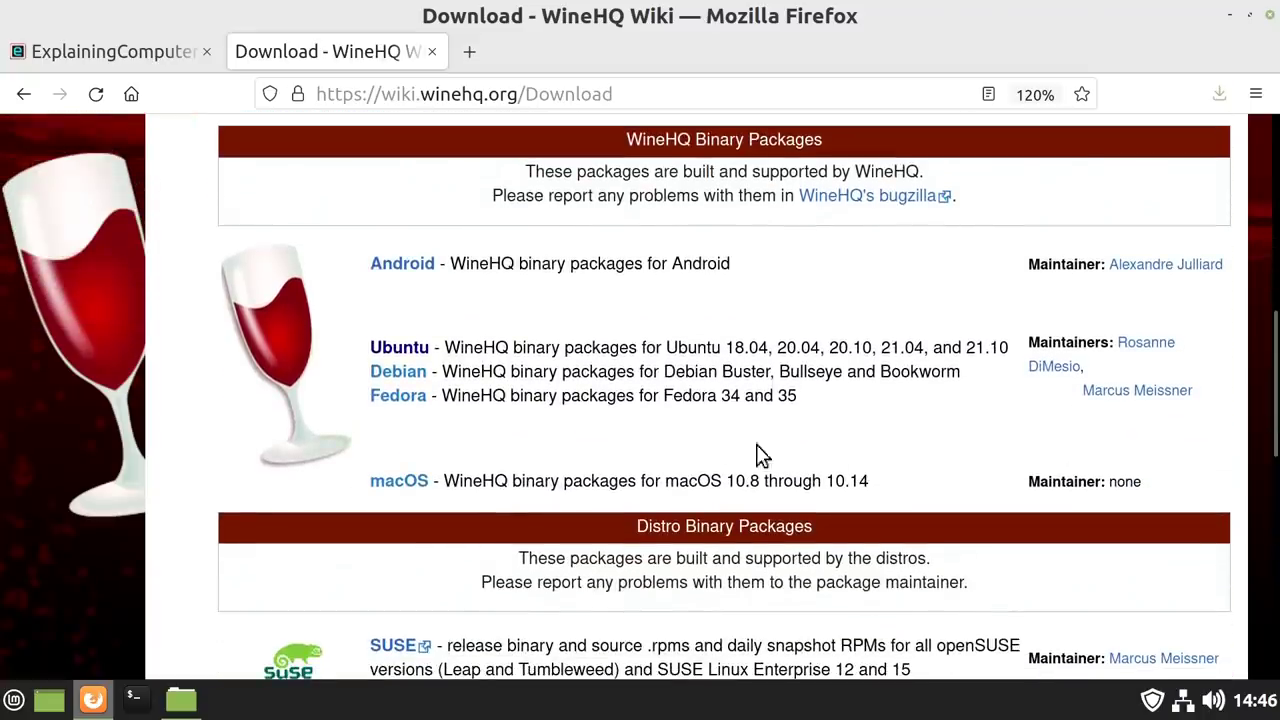
Open the Ubuntu wiki page and copy its 'sudo dpkg --add-architecture i386' command
click(383, 355)
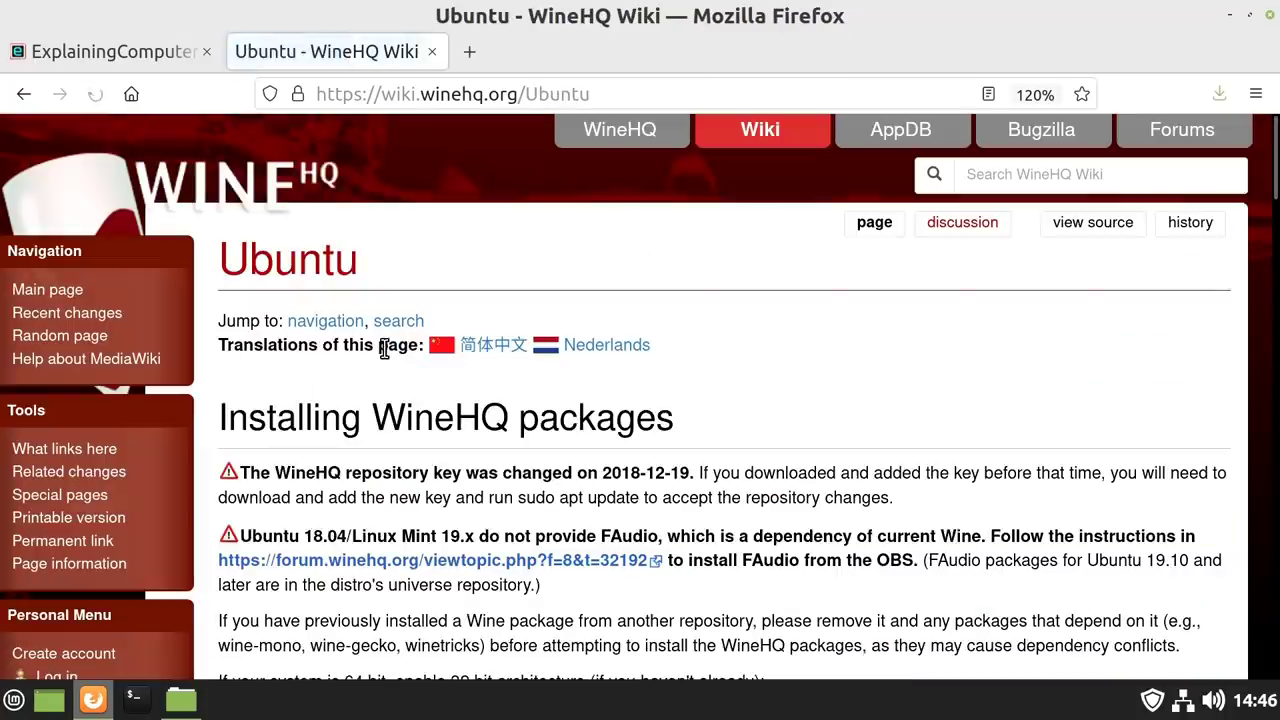
scroll(1190, 225, down, 1)
drag(1275, 170, 1274, 272)
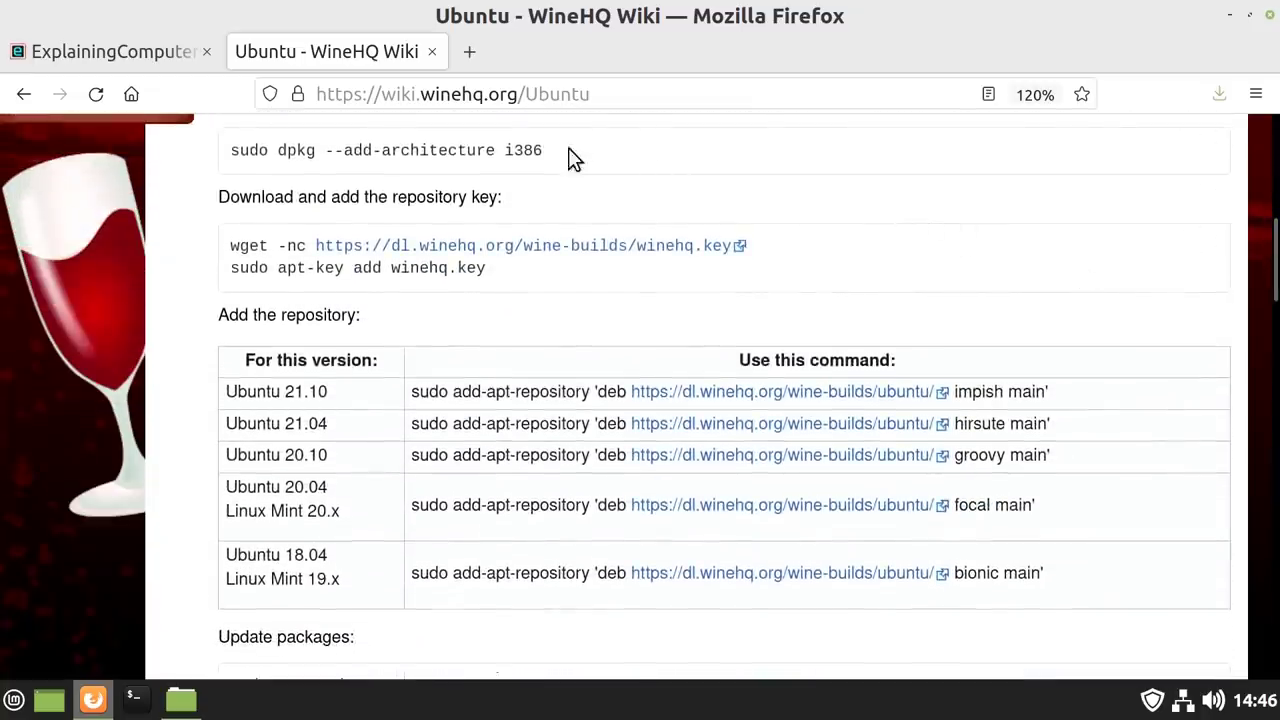
drag(571, 157, 232, 149)
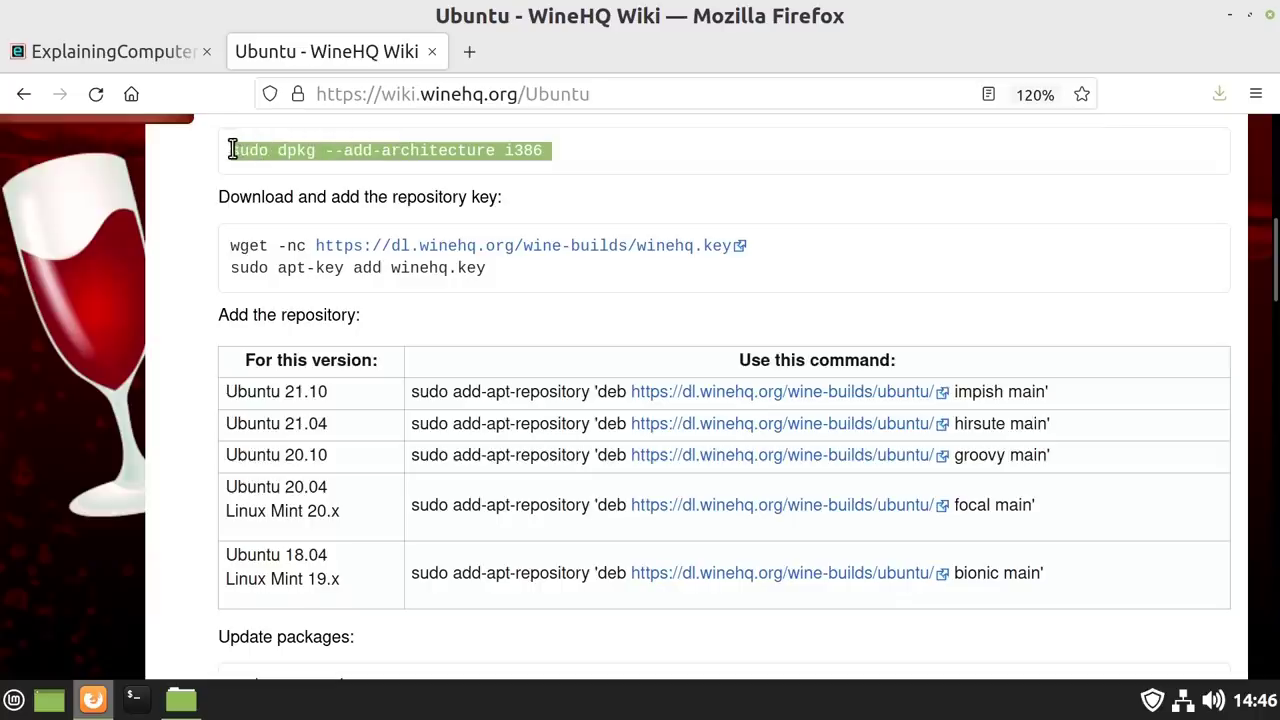
right_click(255, 158)
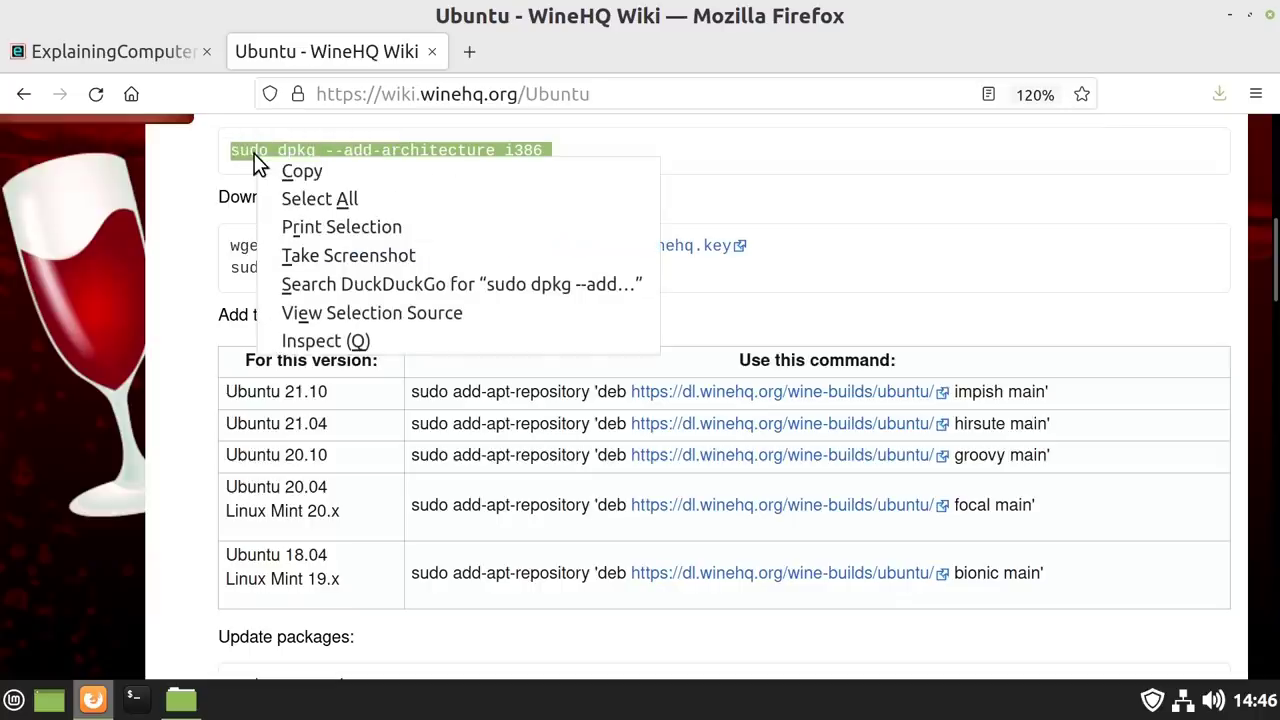
click(298, 172)
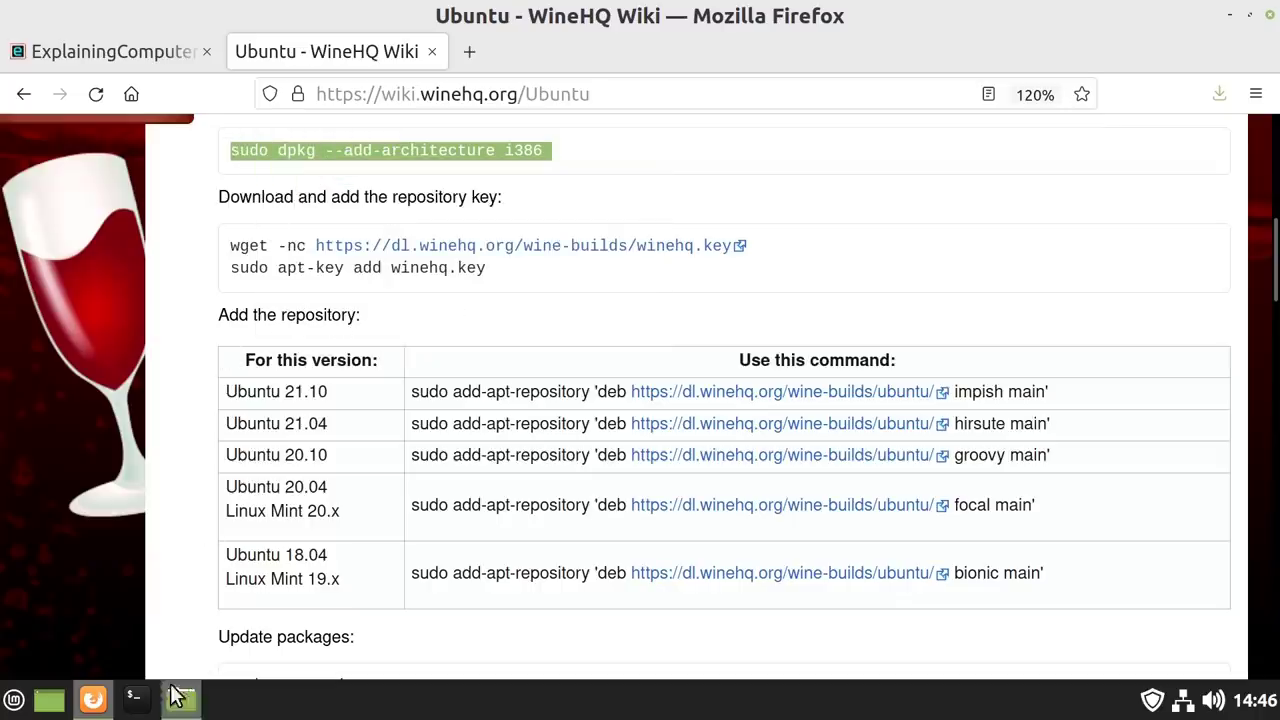
Paste and run the dpkg i386 command in Terminal, entering the sudo password
click(140, 700)
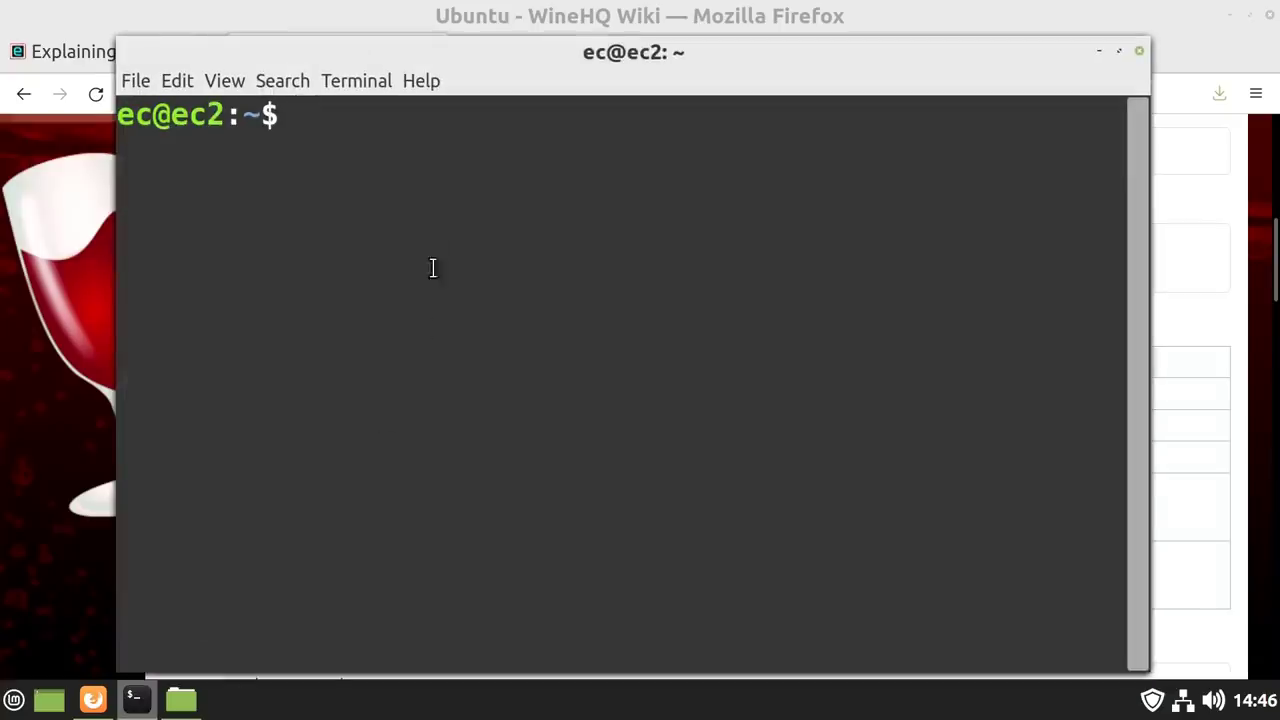
right_click(430, 142)
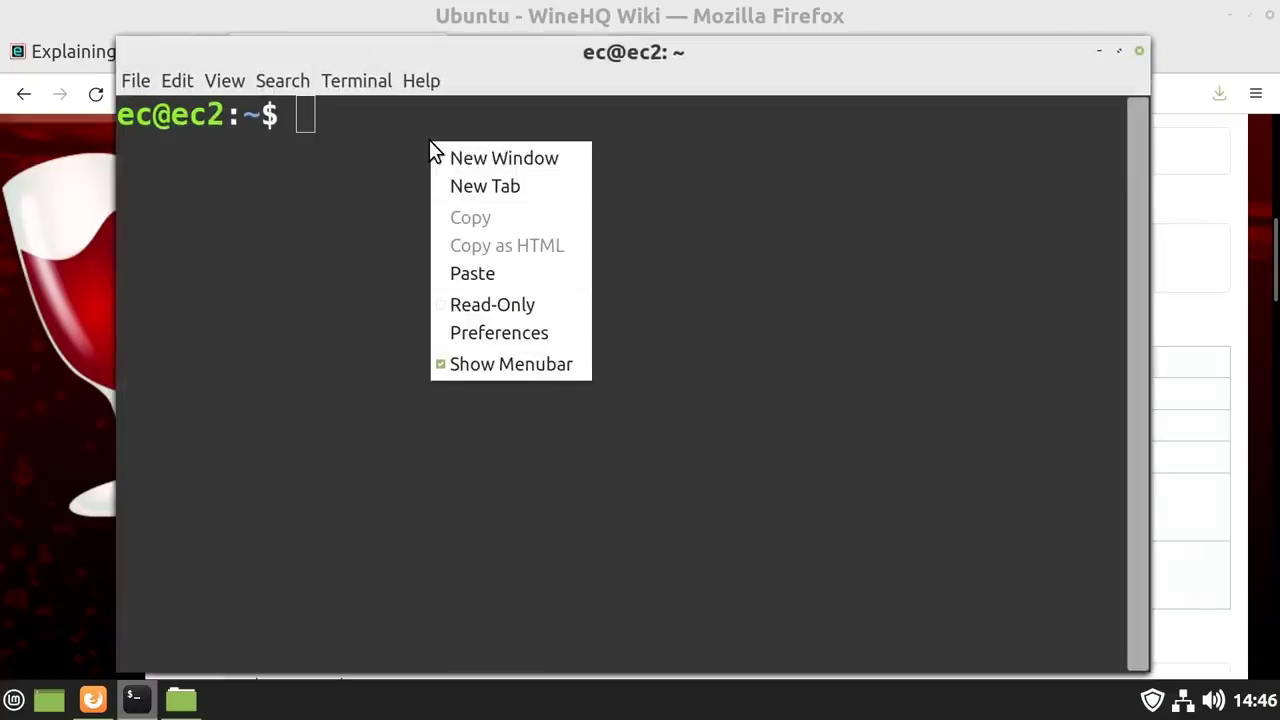
click(470, 273)
key(Return)
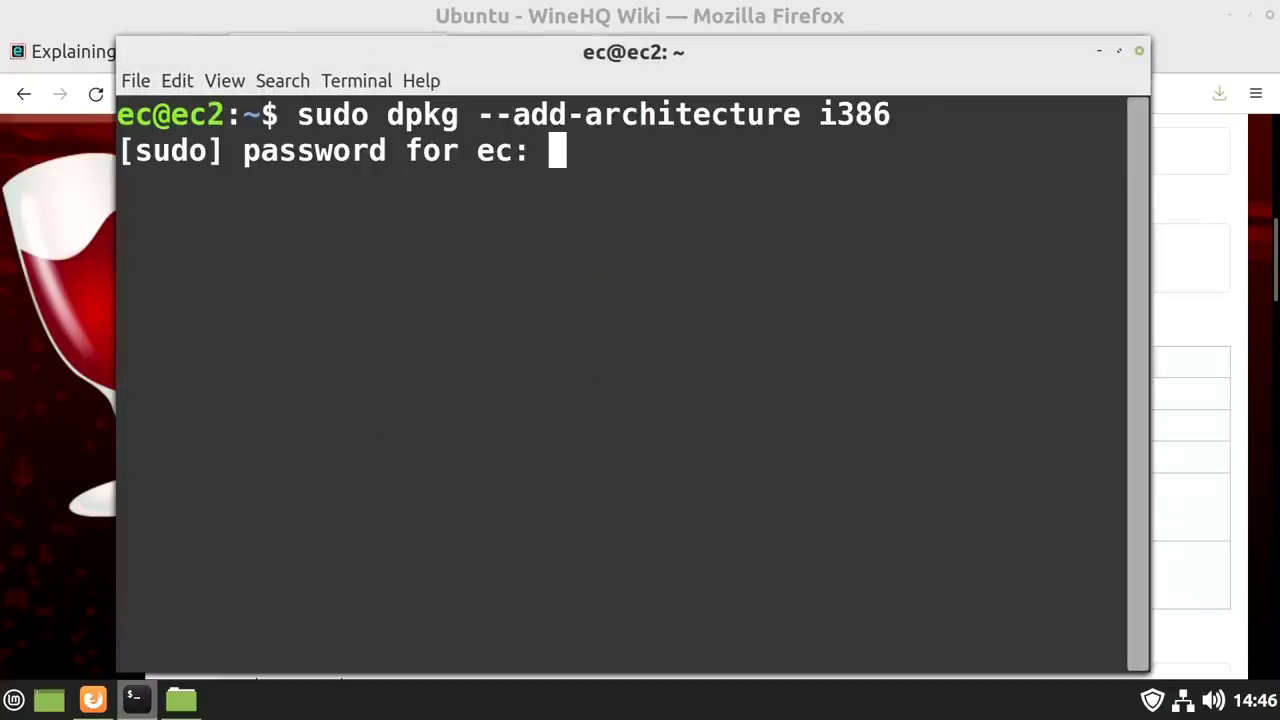
text(*****)
key(Return)
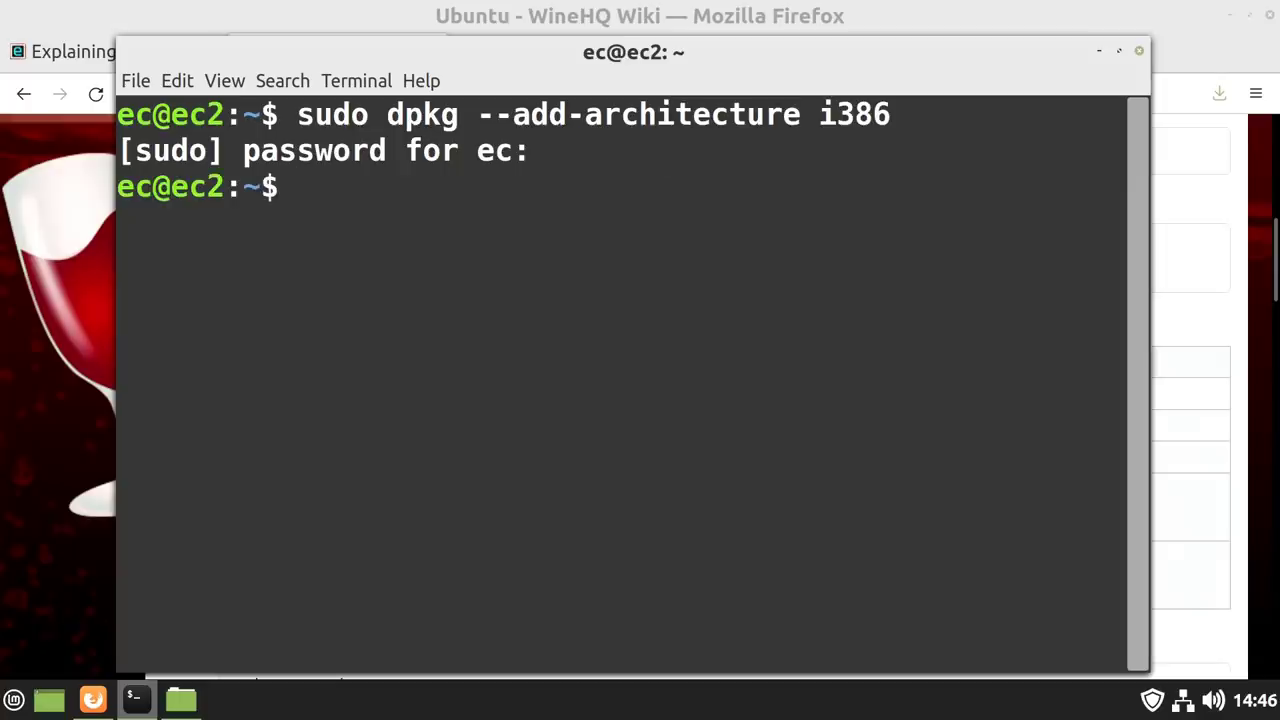
Copy the wget key, apt-key add and winehq-stable install commands, then minimise Terminal
key(alt+Tab)
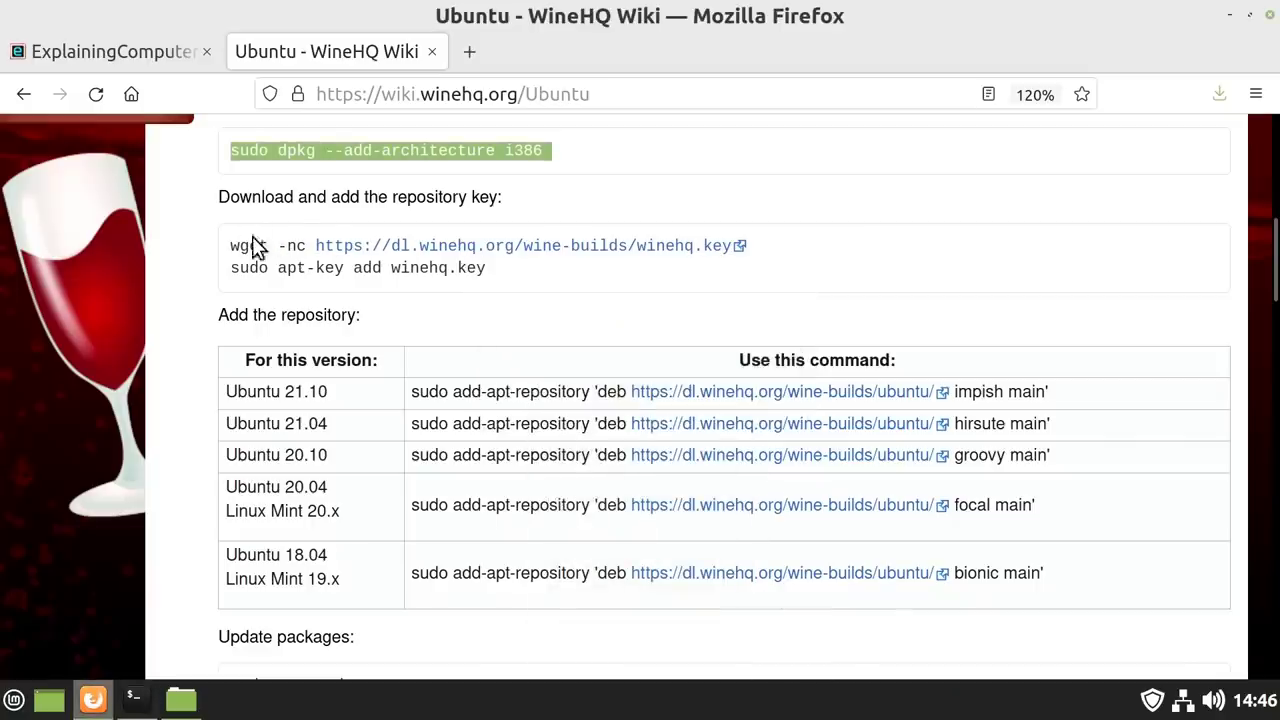
drag(224, 244, 735, 256)
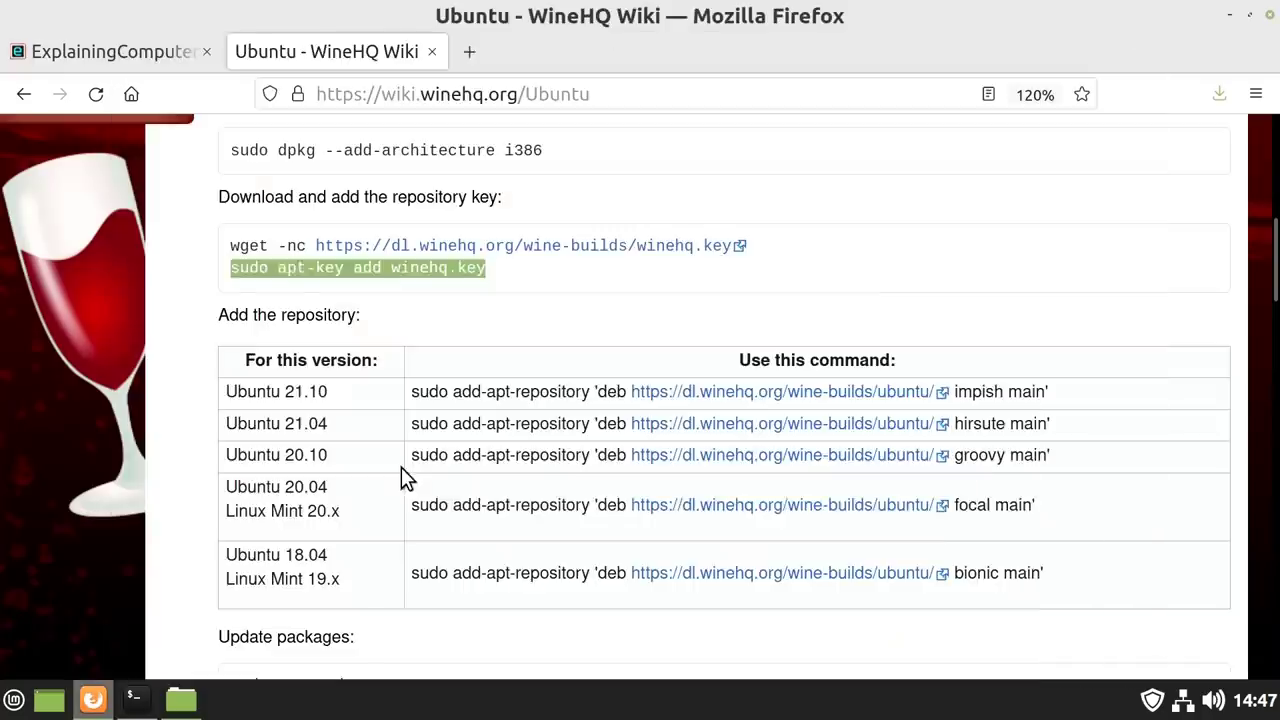
triple_click(474, 534)
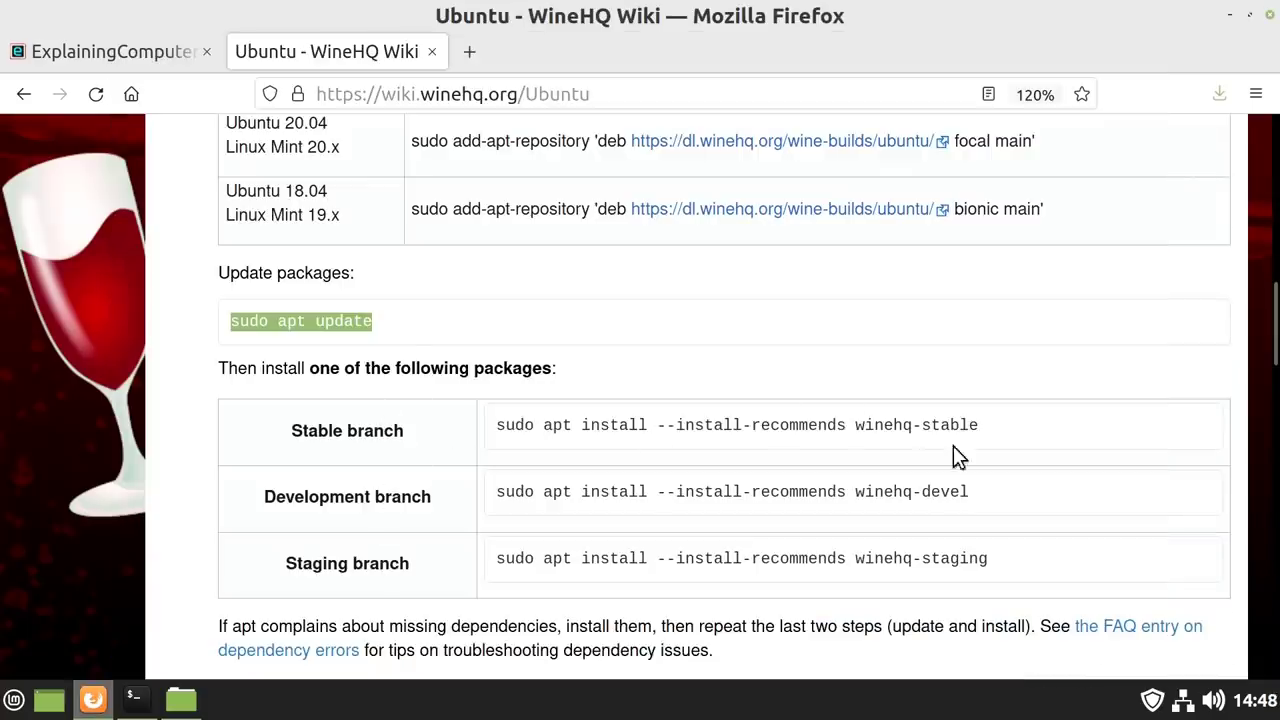
triple_click(988, 426)
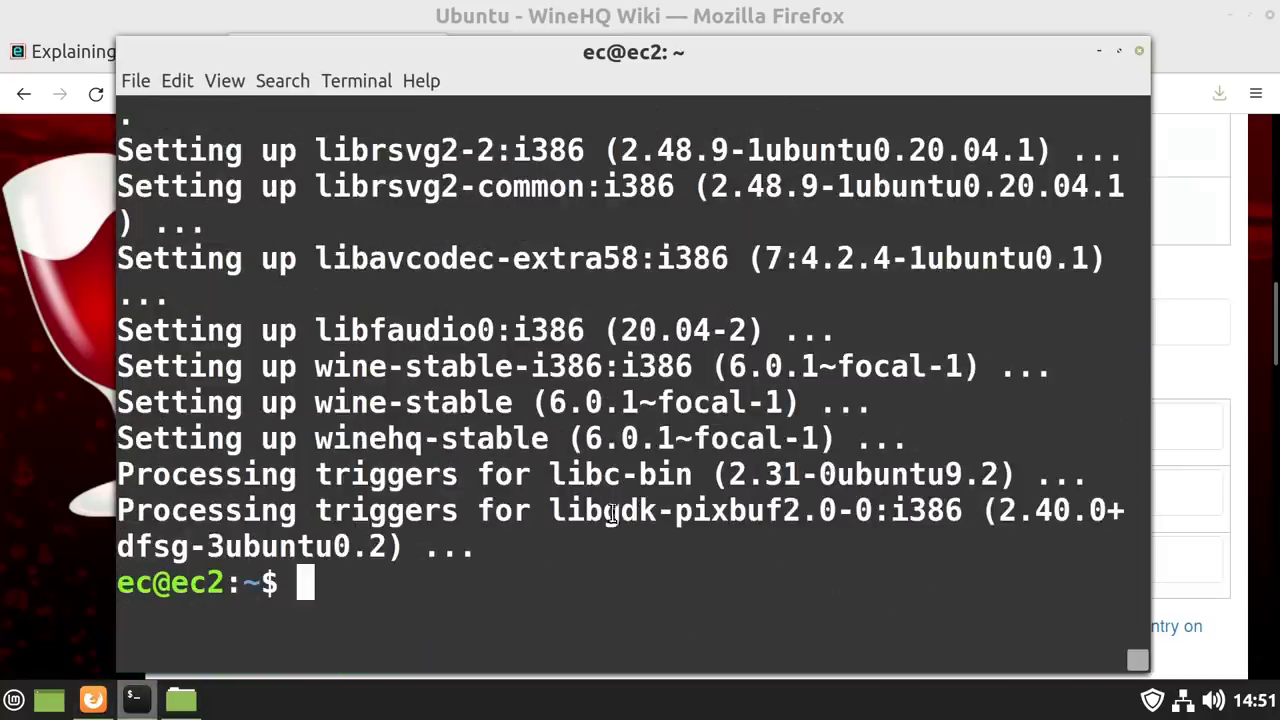
click(1139, 53)
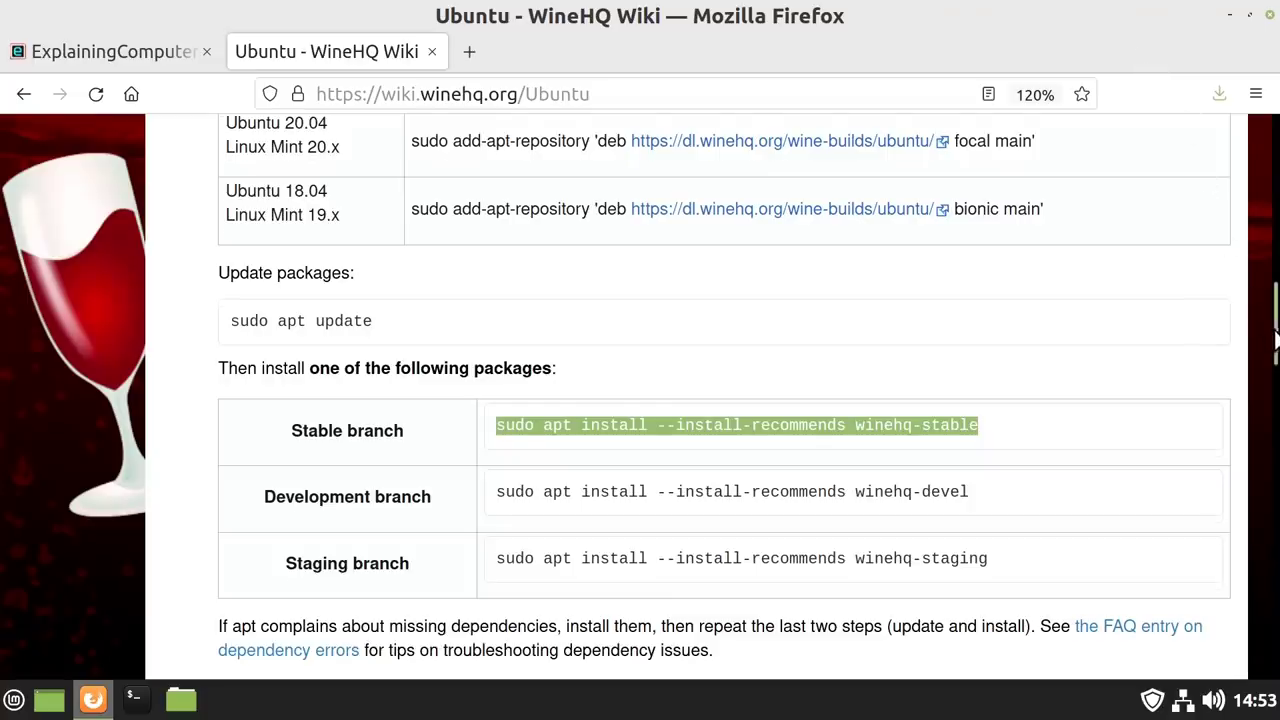
Open the Wine Application Database from the WineHQ site
click(1266, 205)
scroll(1266, 205, up, 3)
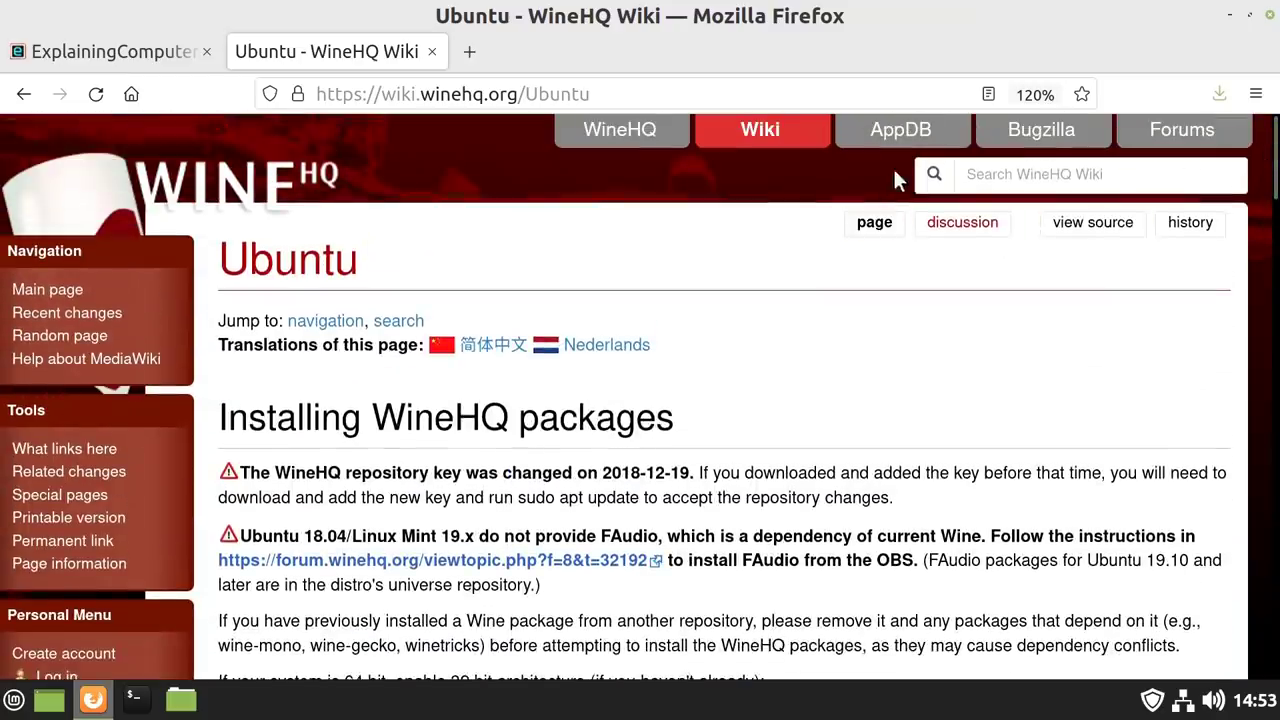
click(893, 136)
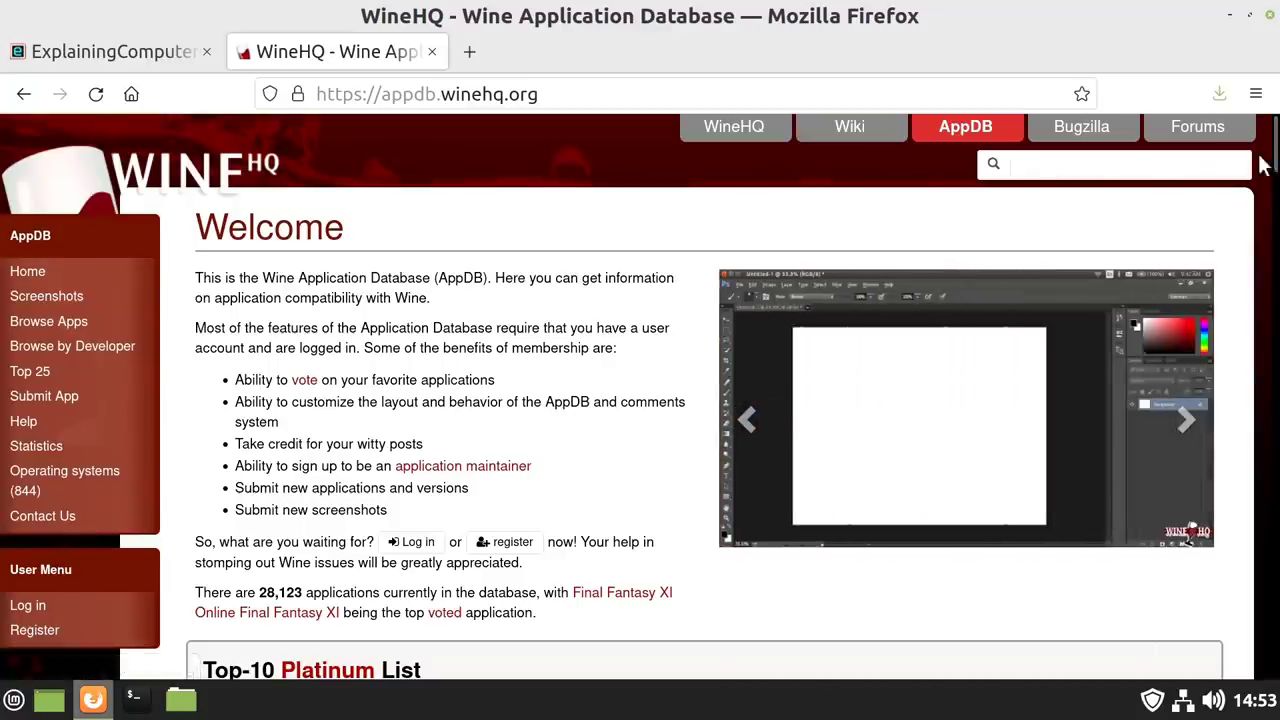
Browse the AppDB Top-10 Platinum and Gold lists, then close Firefox
scroll(1260, 208, down, 5)
scroll(1260, 208, down, 1)
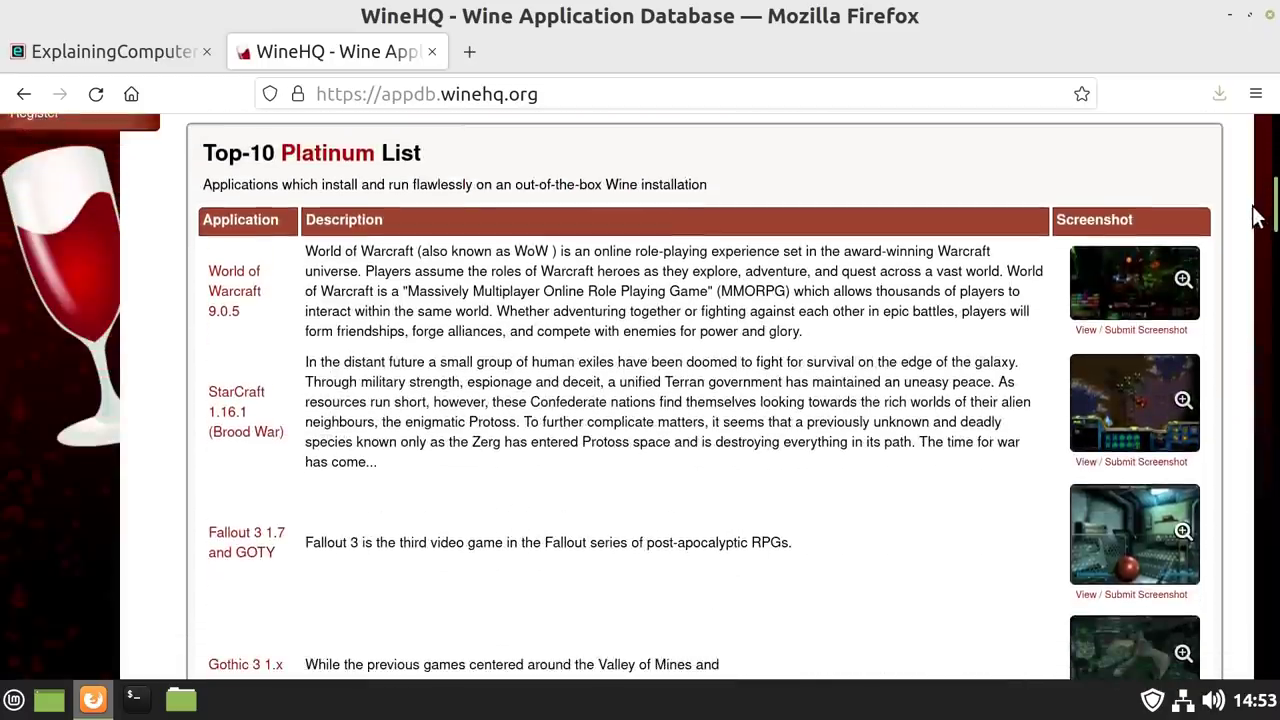
scroll(1257, 218, down, 12)
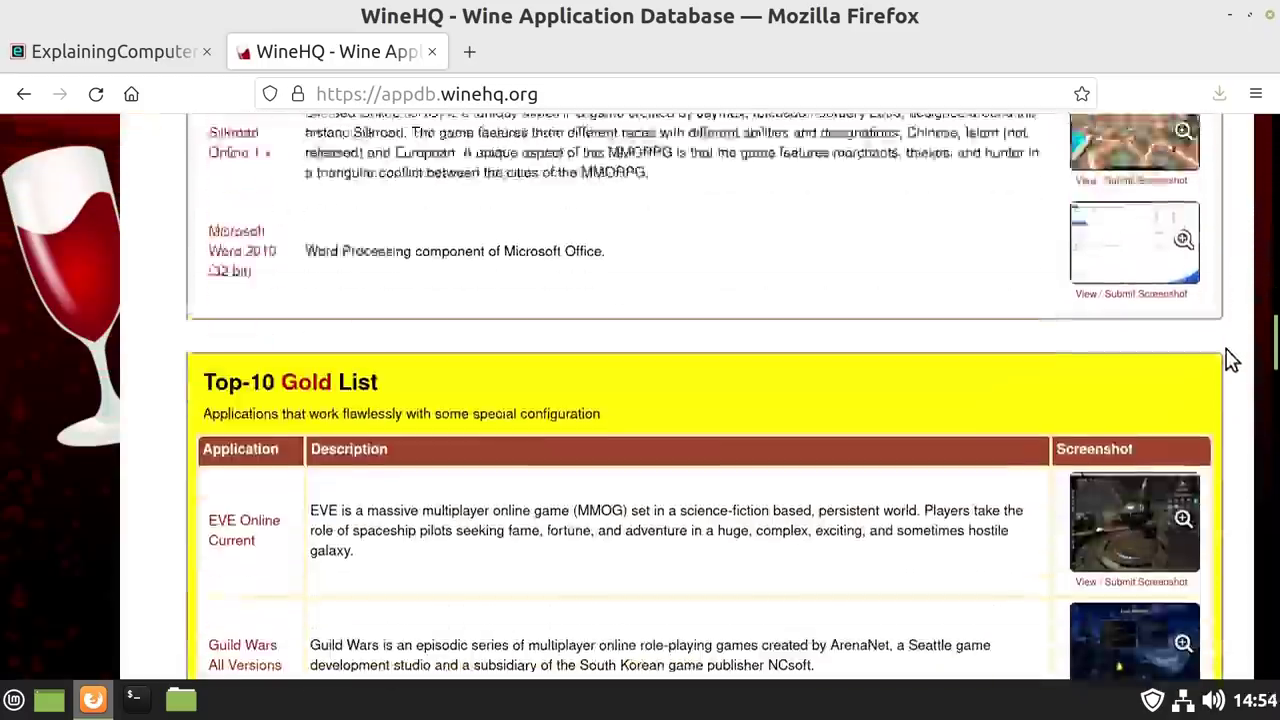
scroll(1232, 362, down, 1)
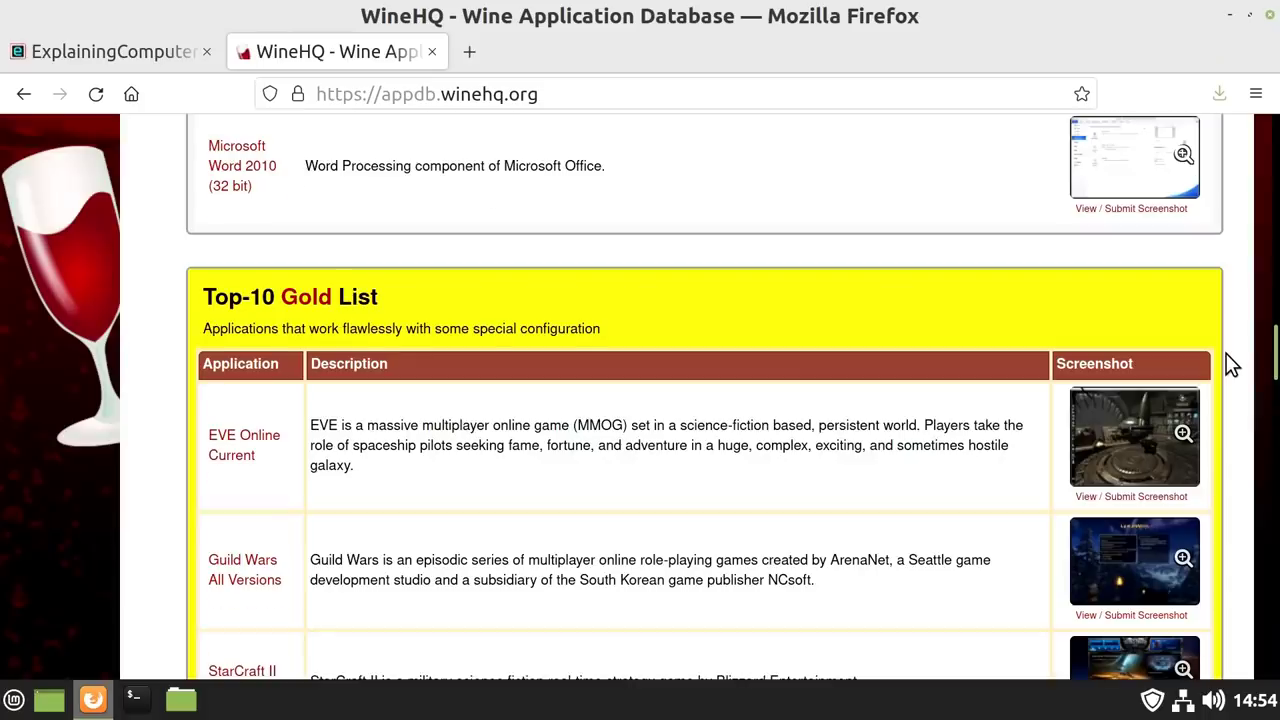
scroll(1230, 363, down, 10)
scroll(1234, 291, up, 5)
scroll(1240, 242, up, 4)
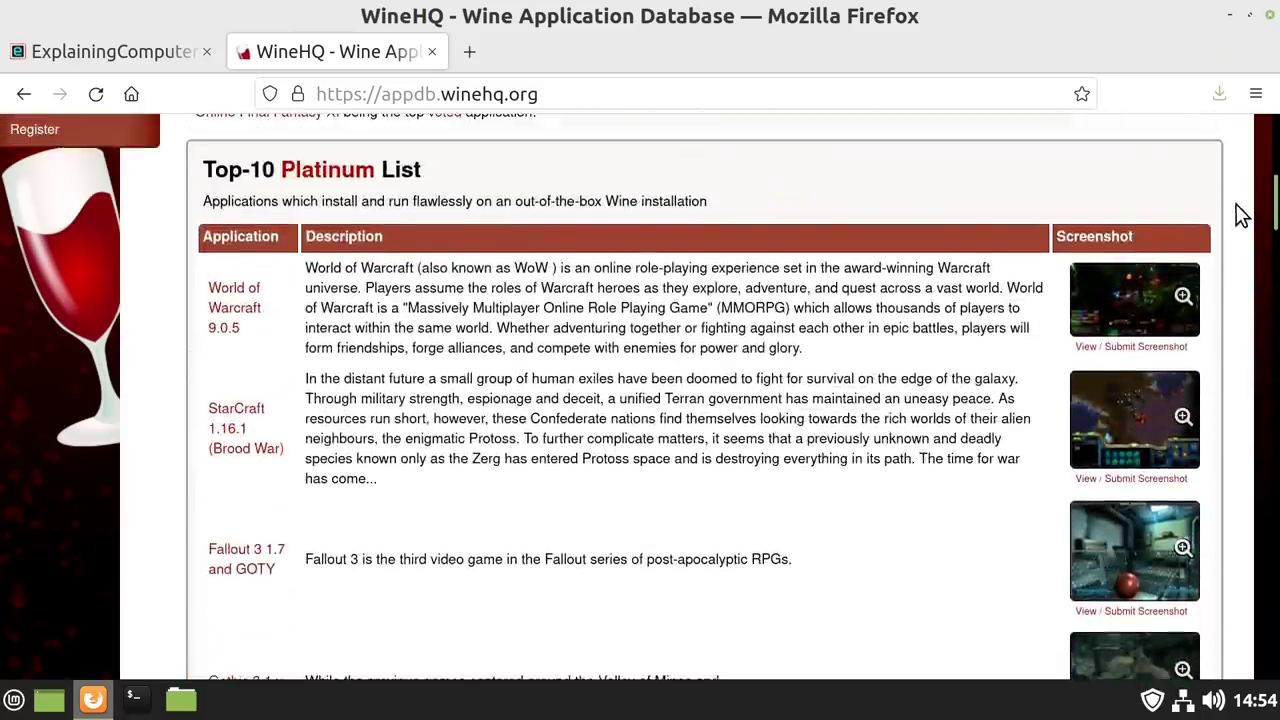
scroll(1240, 213, down, 10)
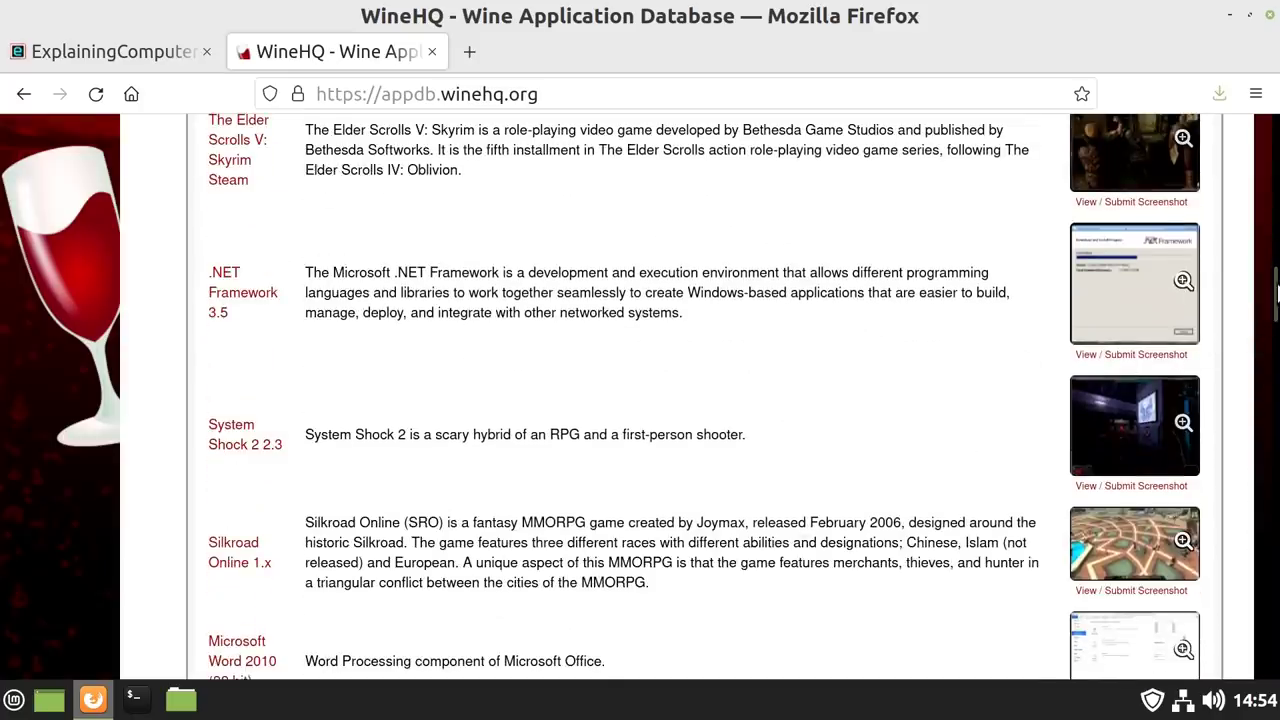
scroll(1236, 350, down, 6)
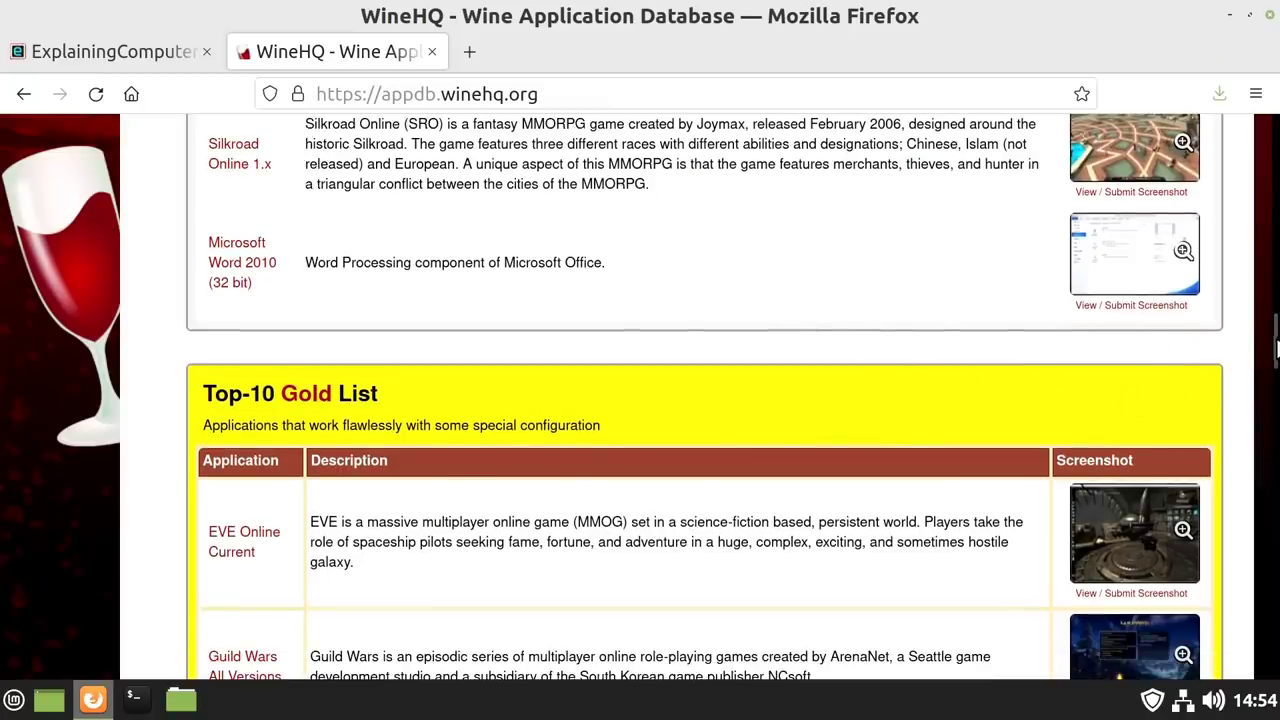
scroll(1248, 410, down, 12)
drag(1250, 442, 1250, 130)
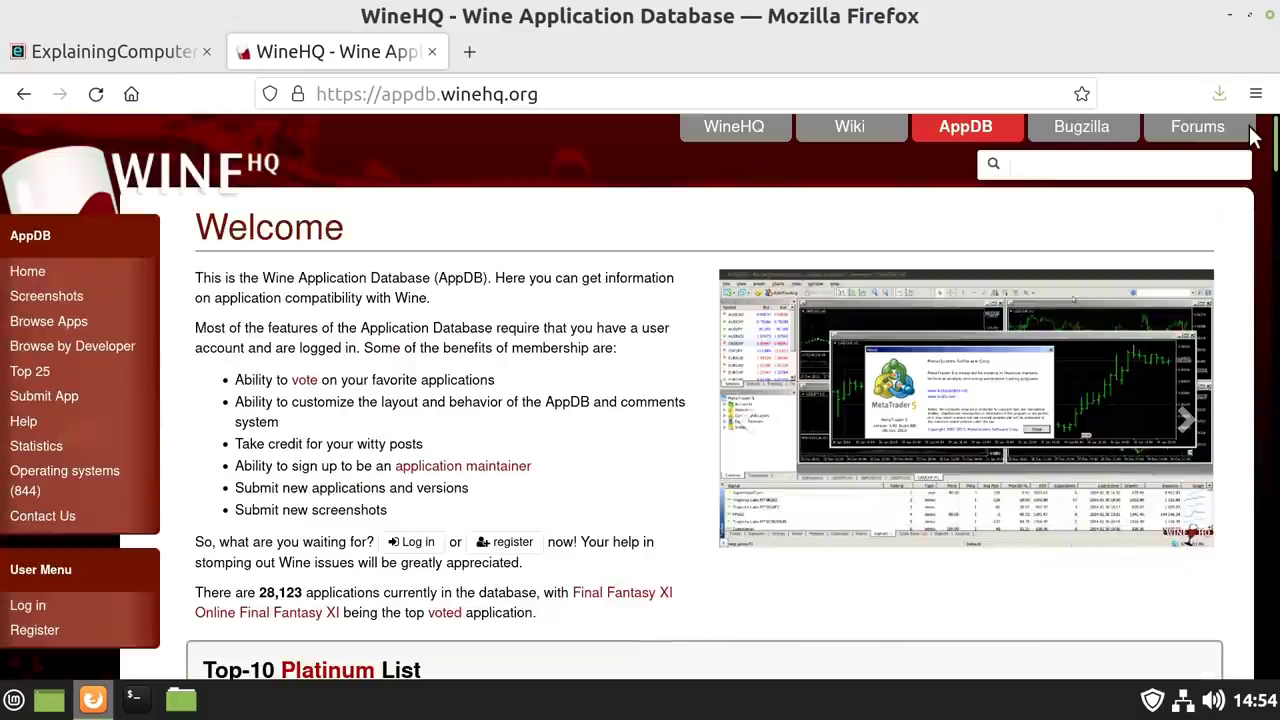
click(1270, 18)
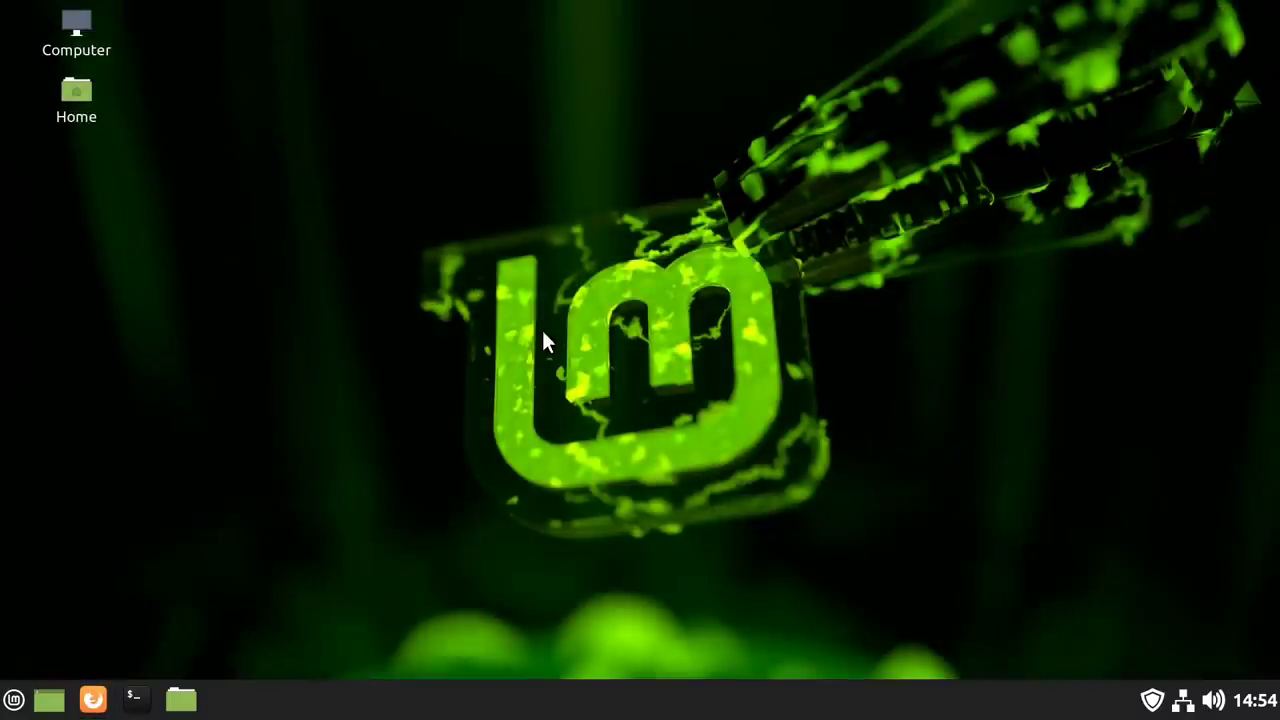
In Downloads, run Autodesk_Meshmixer_v3p5_Win64.exe with Wine Windows Program Loader
click(183, 697)
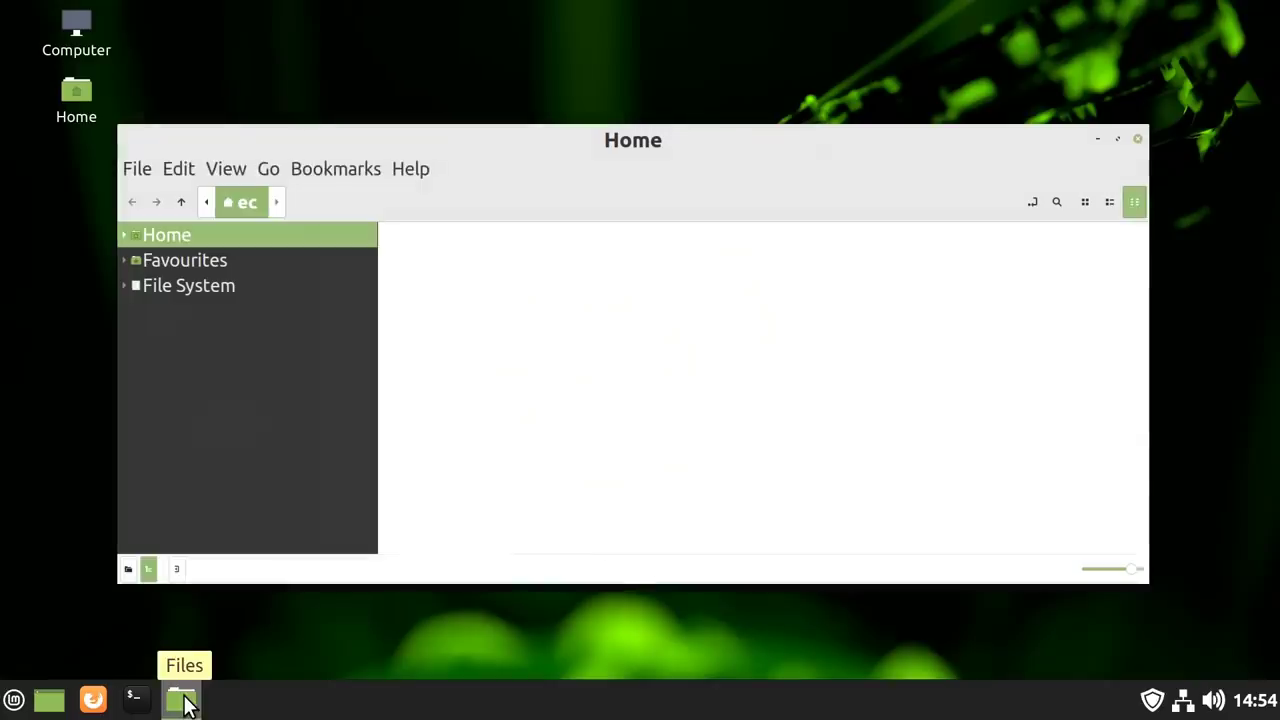
double_click(456, 314)
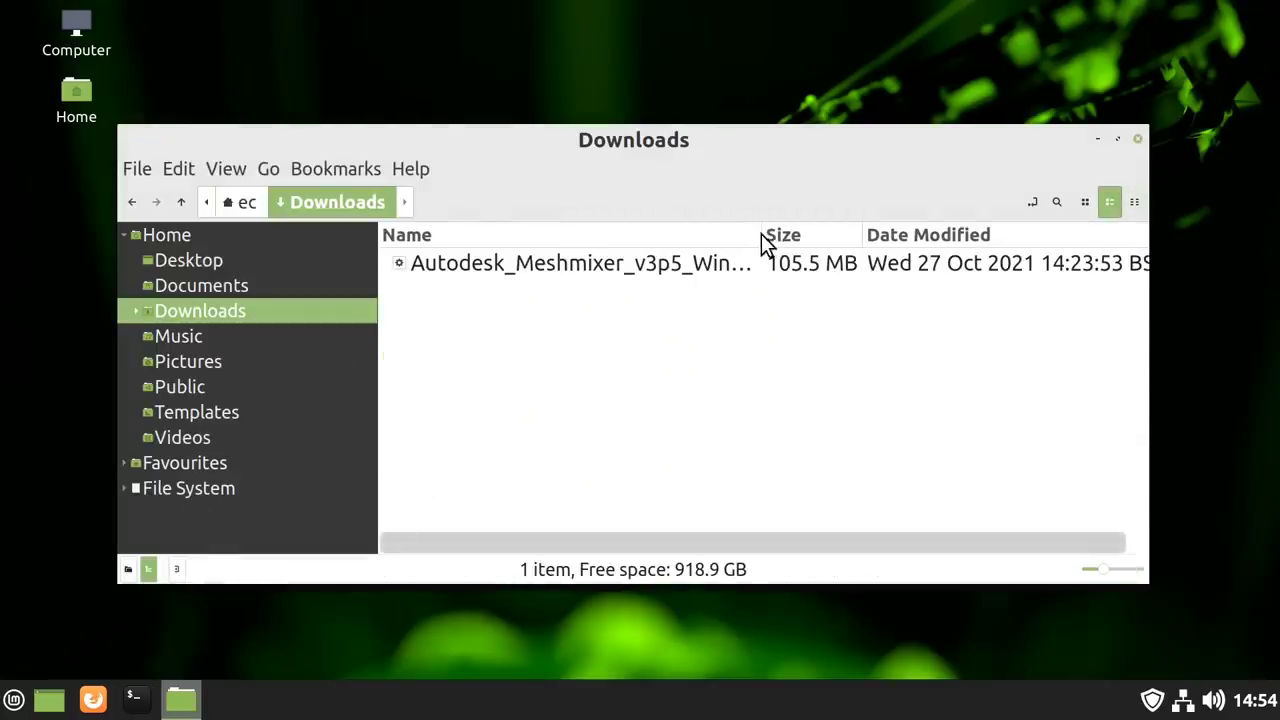
drag(761, 234, 889, 233)
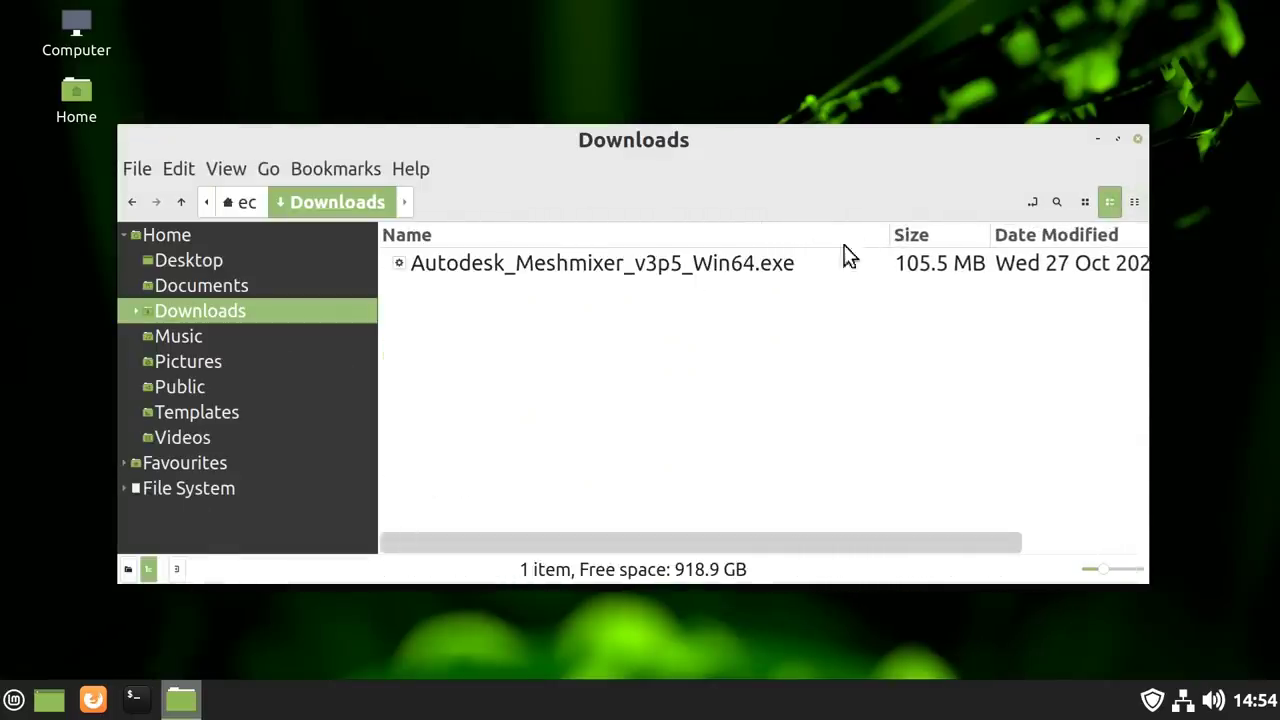
click(667, 262)
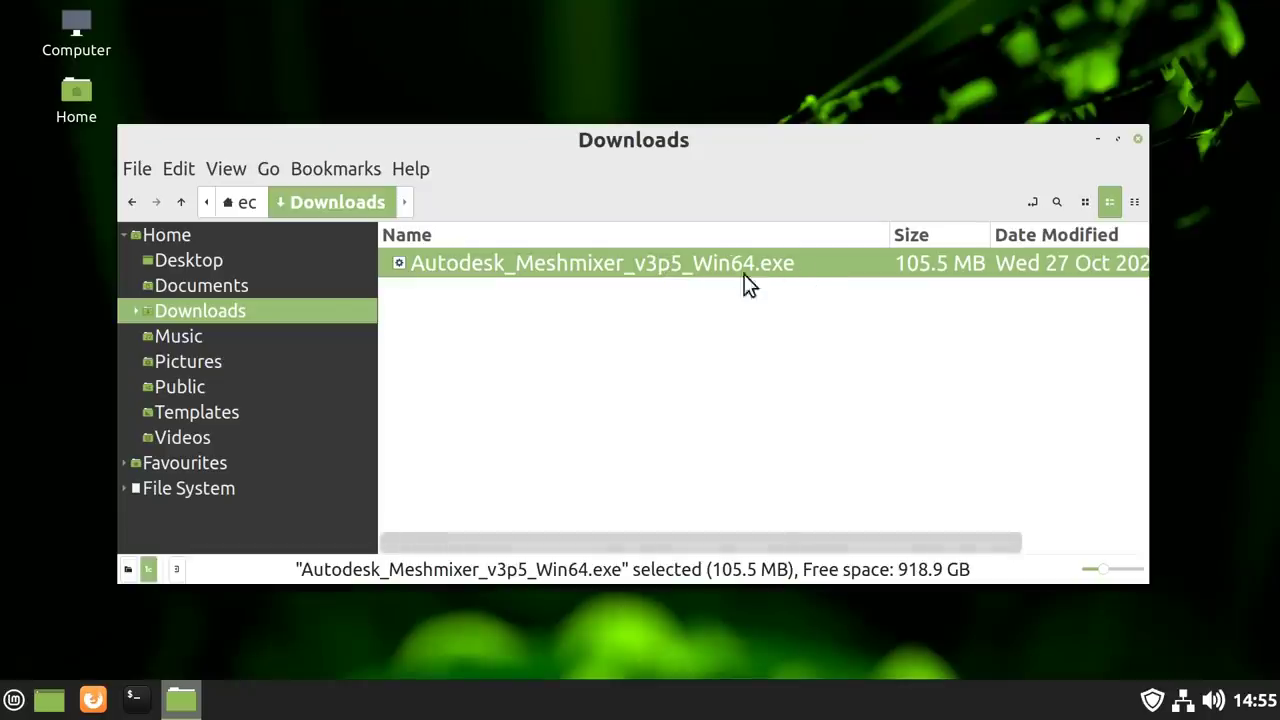
right_click(659, 273)
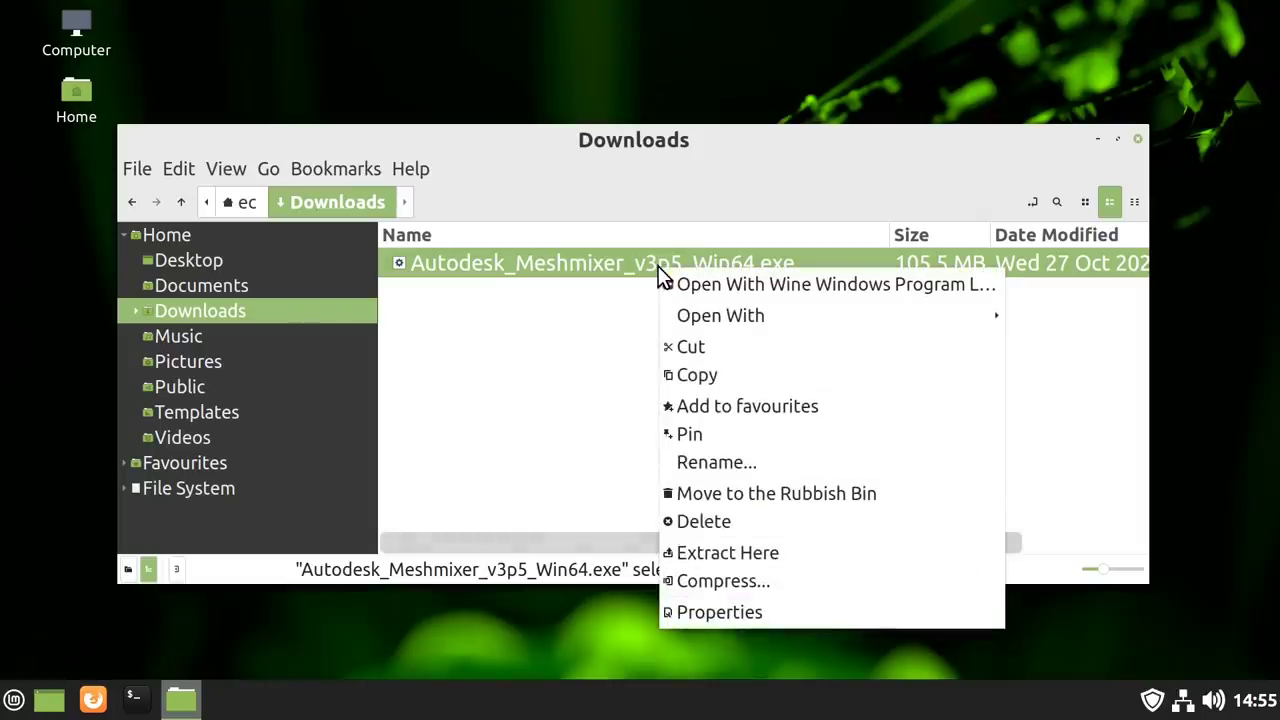
click(797, 286)
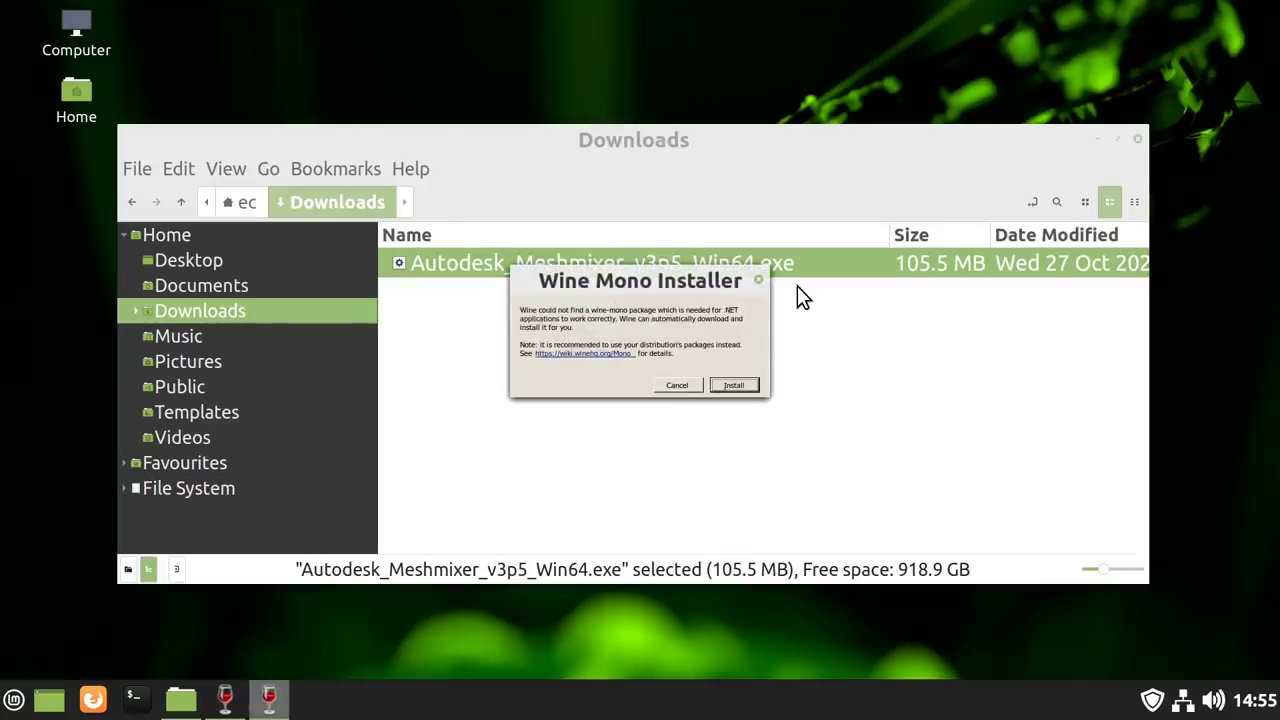
Install Wine Mono and Wine Gecko, then accept the EULA to install Meshmixer
click(732, 389)
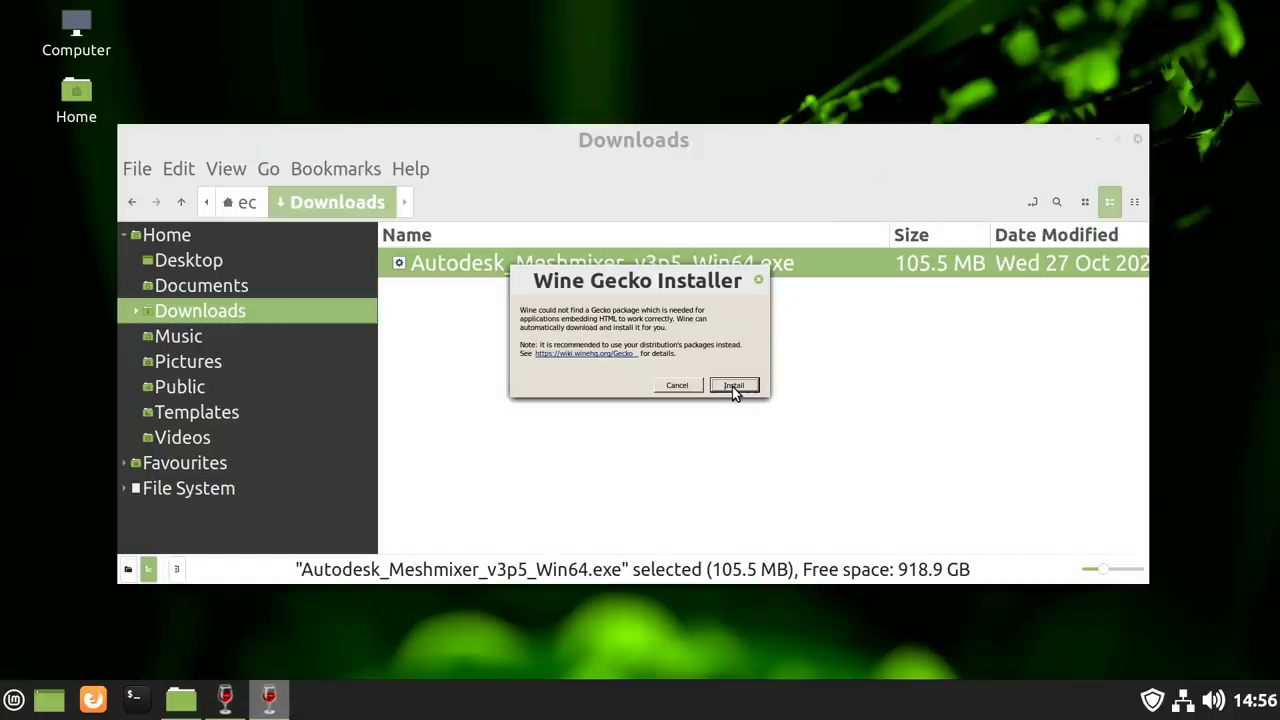
click(732, 386)
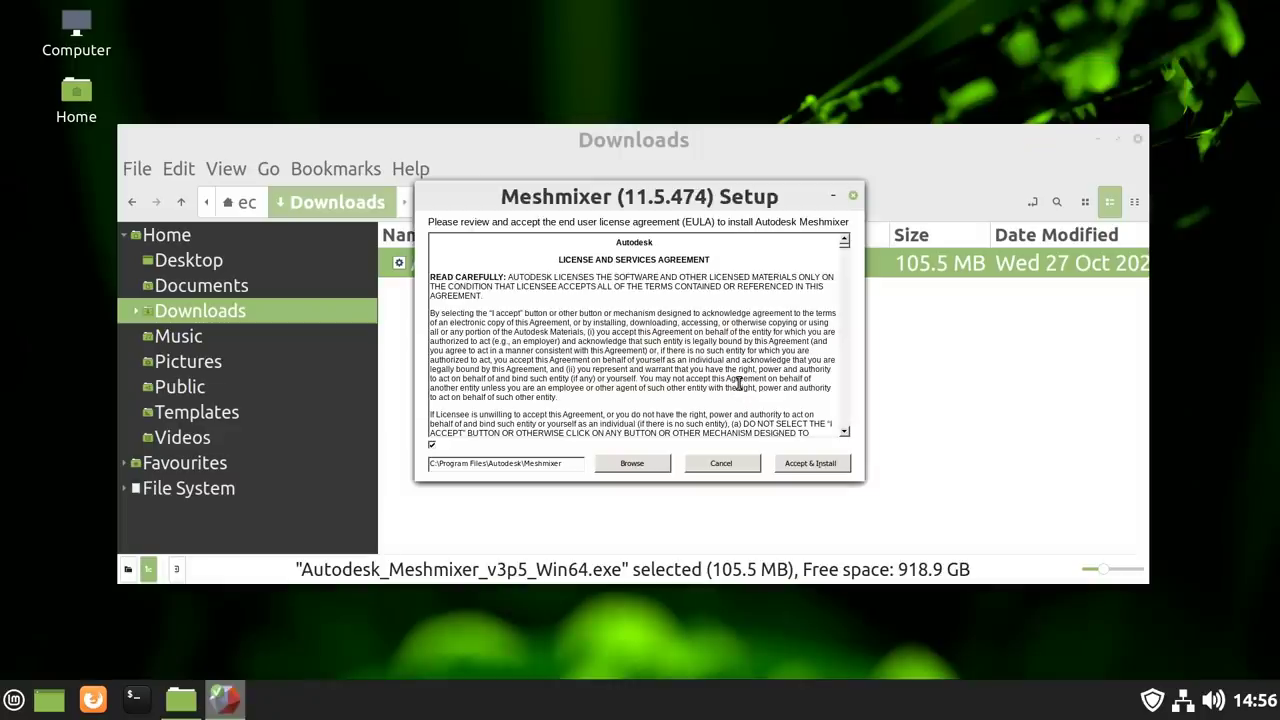
click(808, 464)
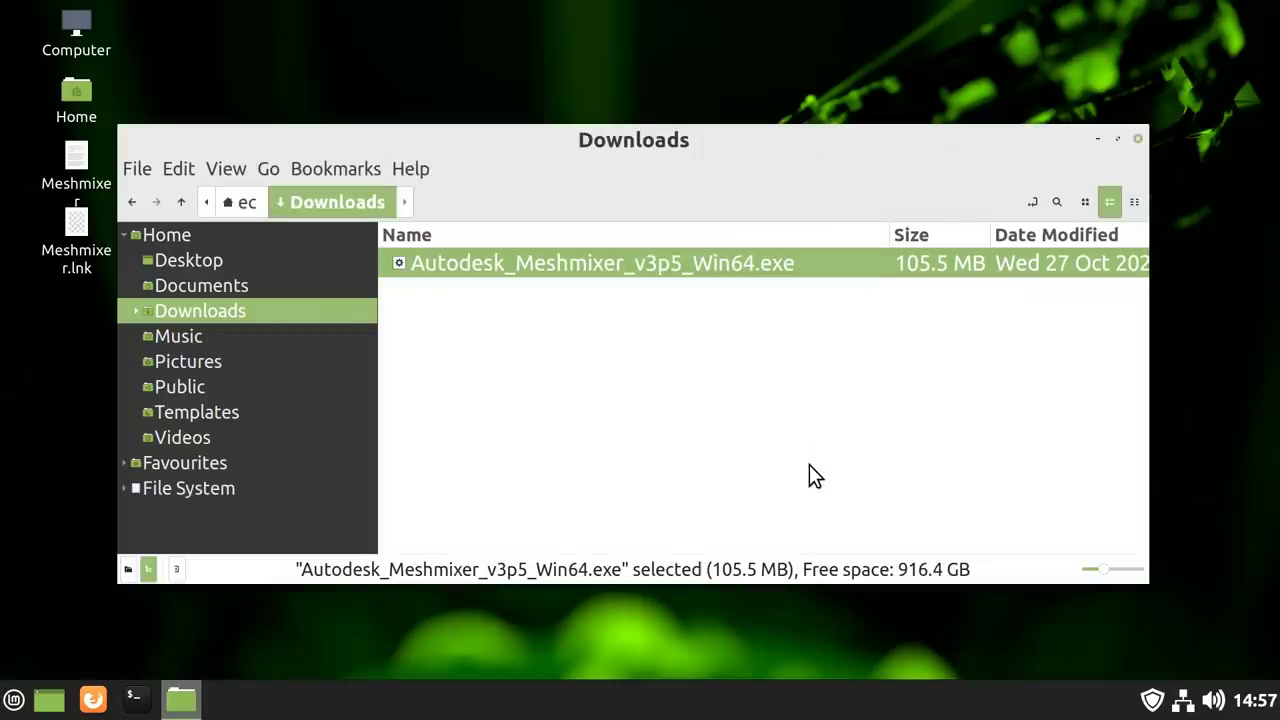
Close Nemo, launch Meshmixer maximised and import the sample bunny
click(1139, 139)
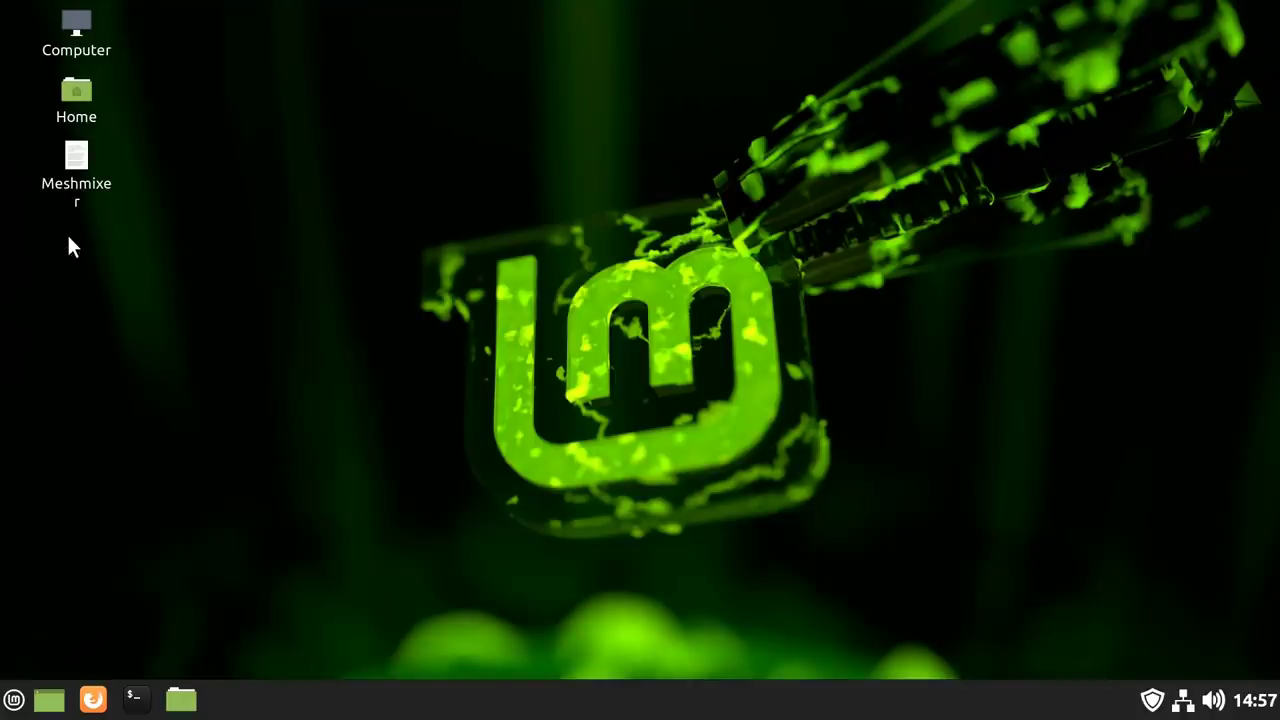
double_click(72, 158)
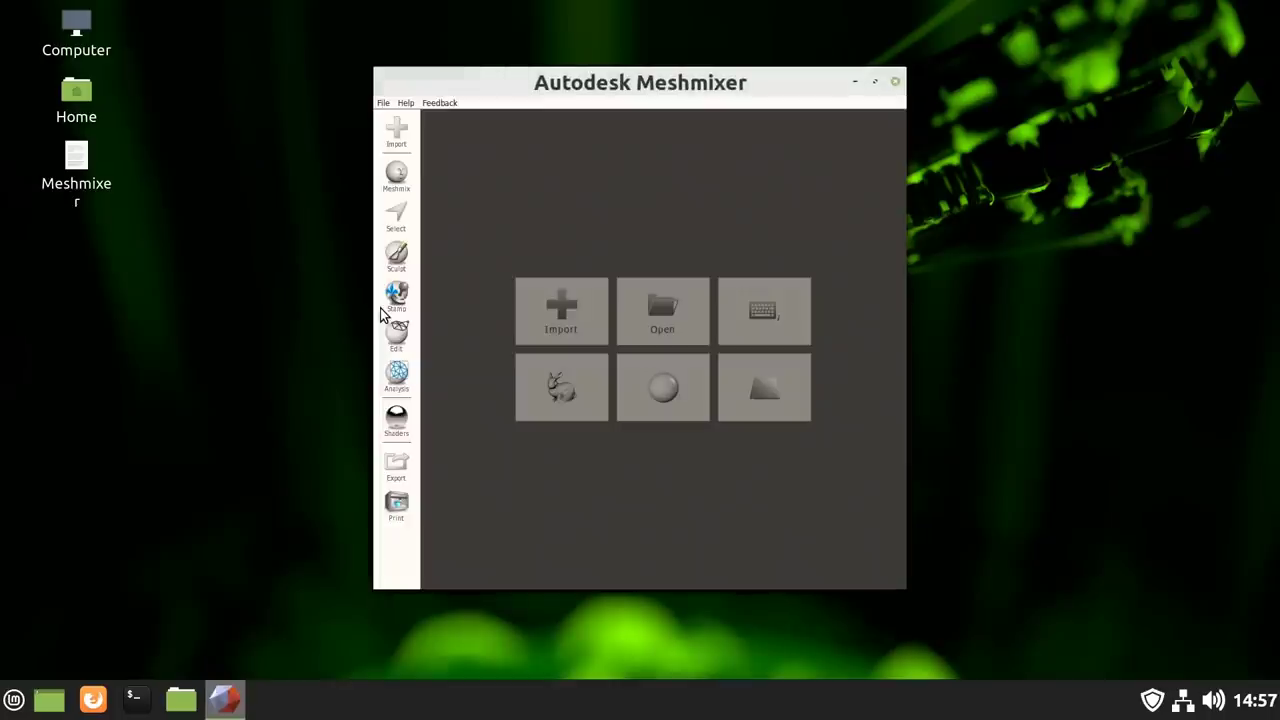
click(876, 84)
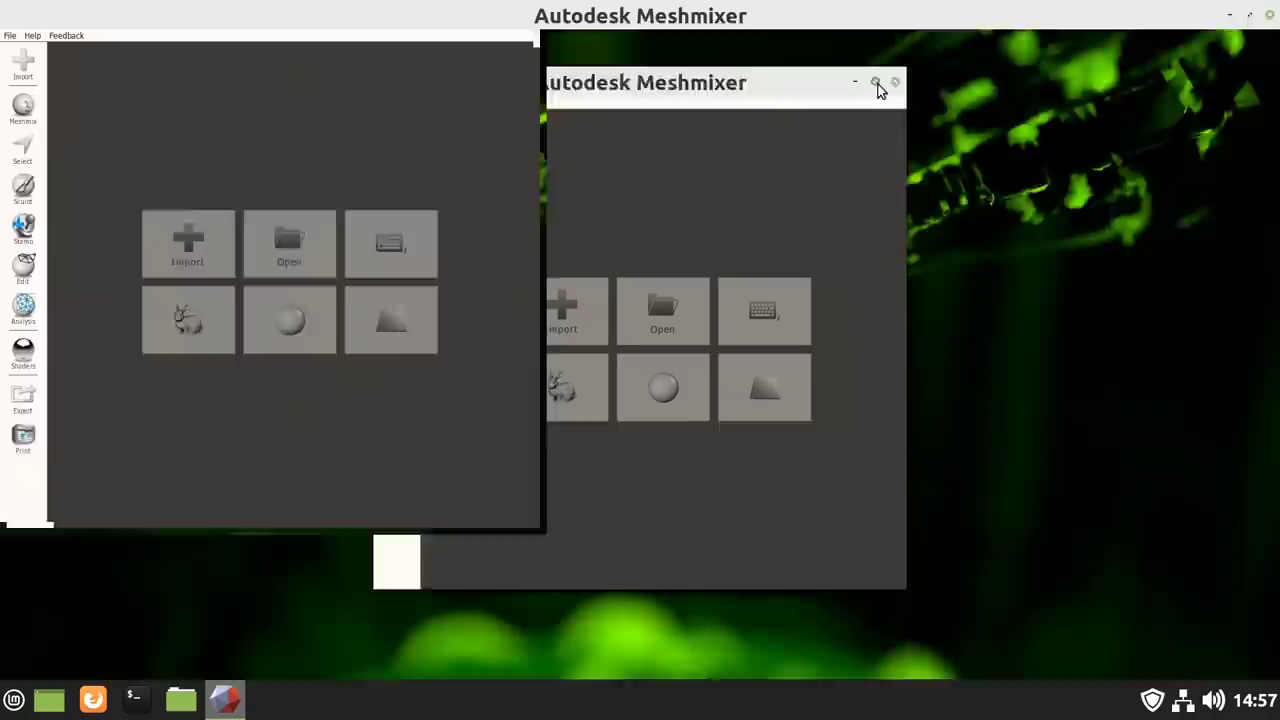
click(575, 412)
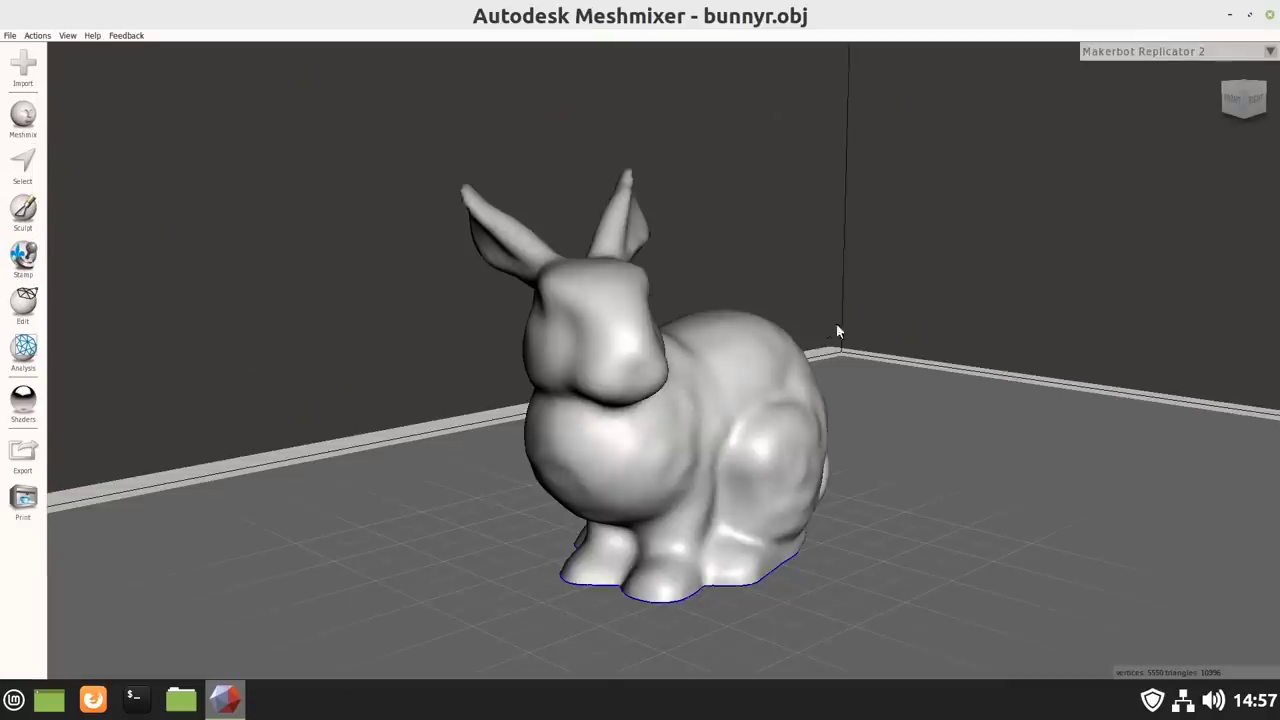
Orbit around the bunny and sculpt its nose into a long snout
drag(876, 304, 748, 332)
drag(802, 298, 745, 344)
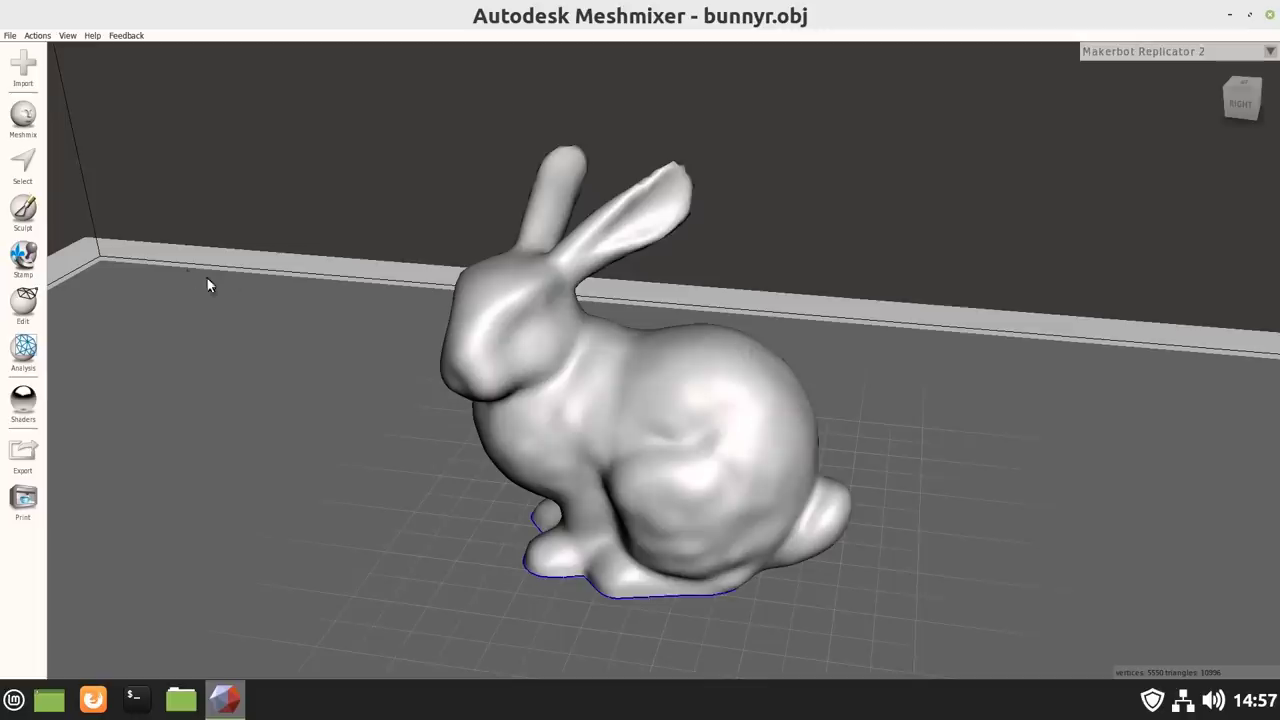
click(23, 210)
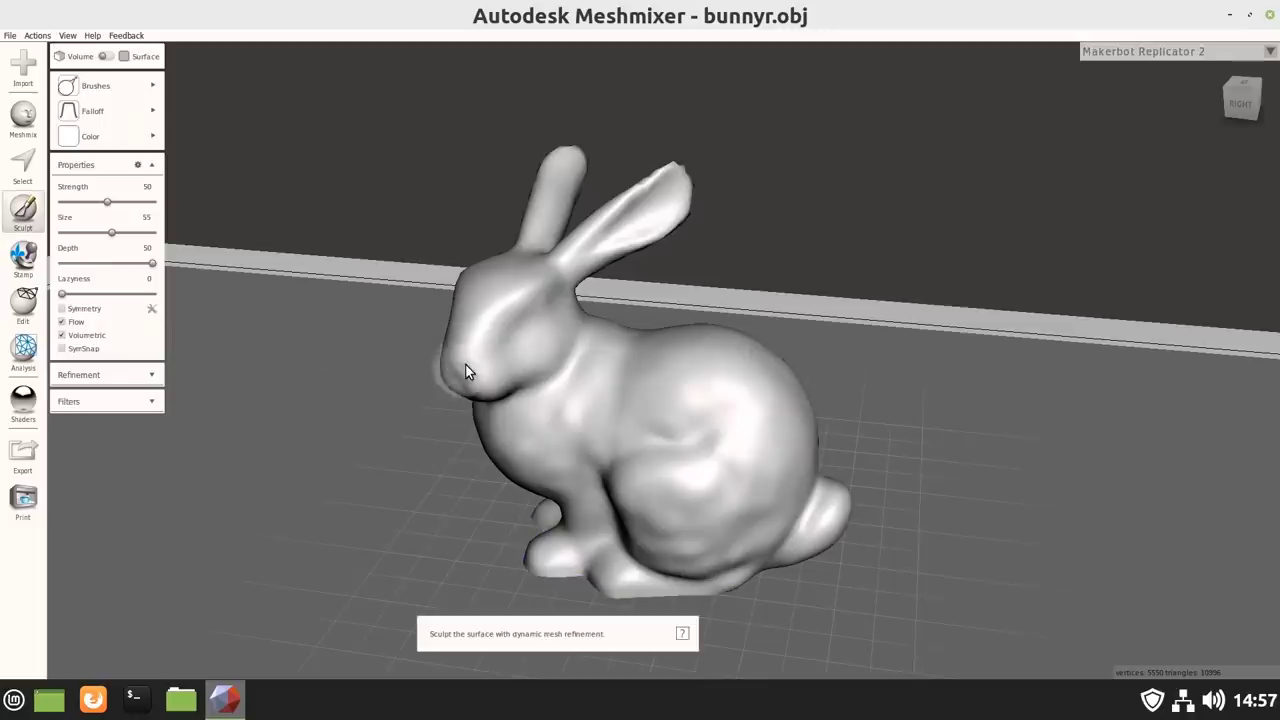
mouse_move(468, 364)
mouse_down()
mouse_move(421, 408)
mouse_move(442, 389)
mouse_up()
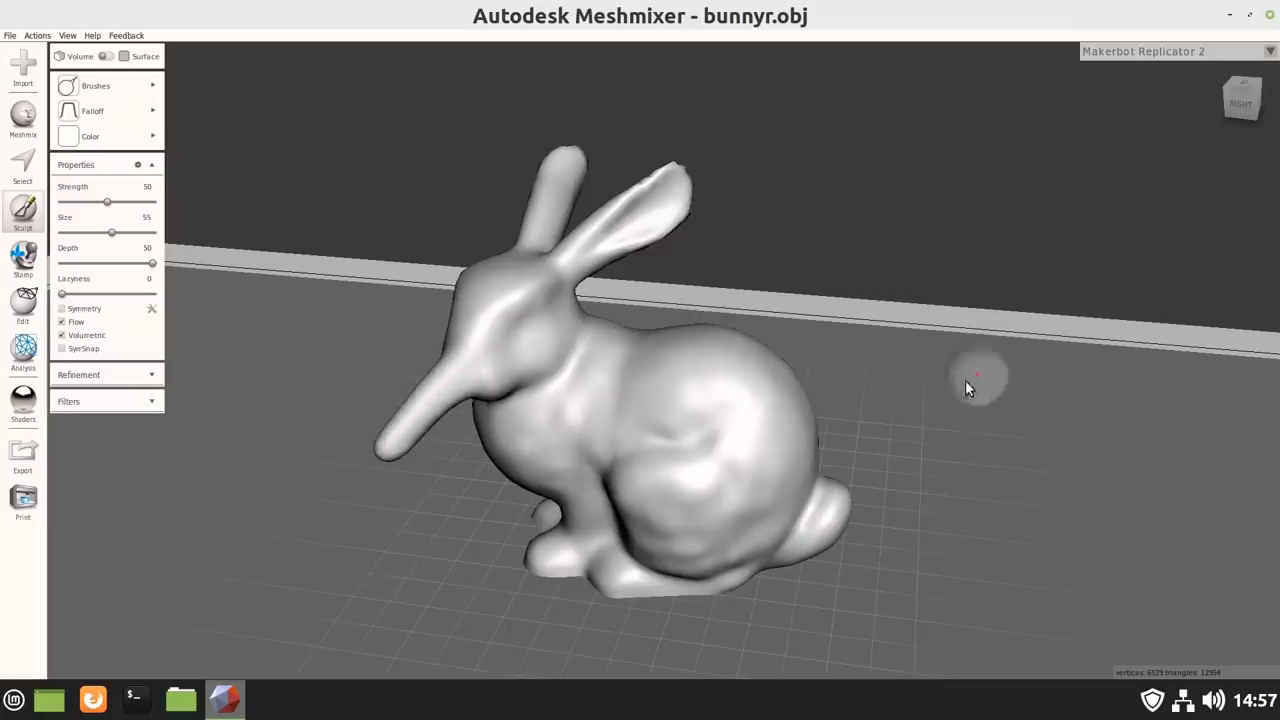
mouse_move(957, 387)
mouse_down()
mouse_move(1106, 293)
mouse_move(1044, 355)
mouse_move(950, 401)
mouse_up()
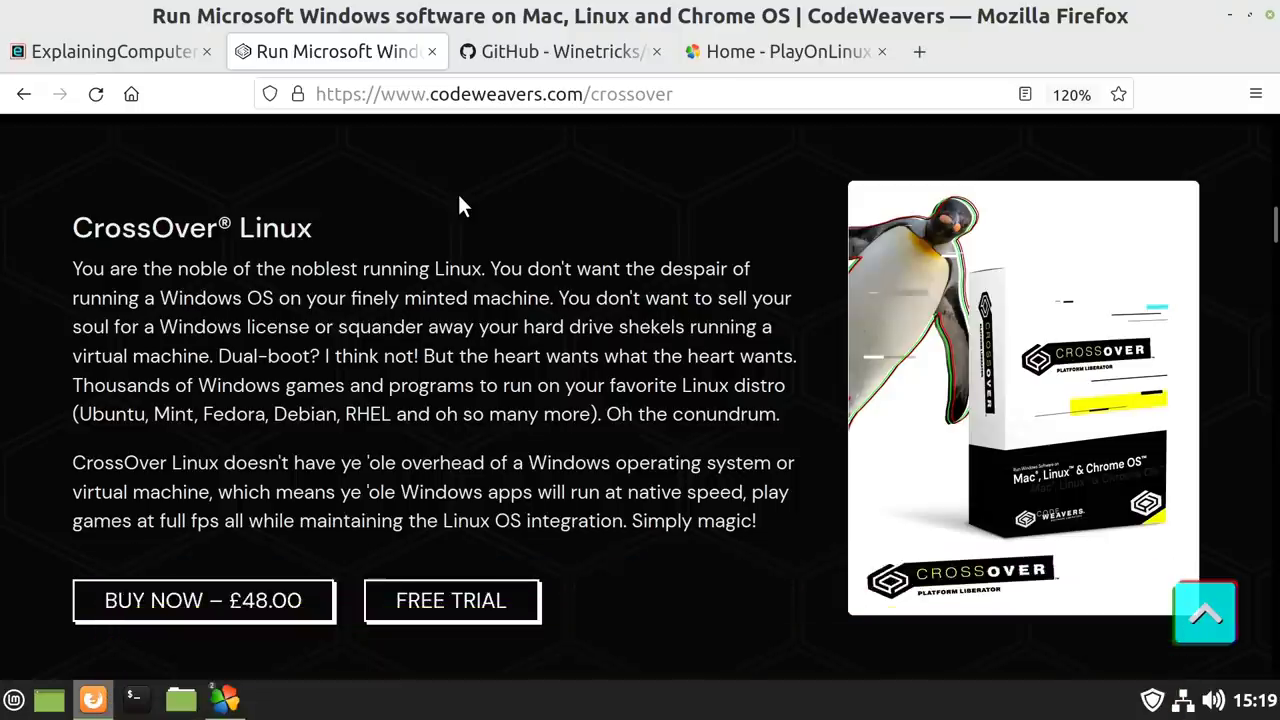
Step through the Winetricks GitHub tab to the PlayOnLinux home page showing version 4.3.4
click(556, 52)
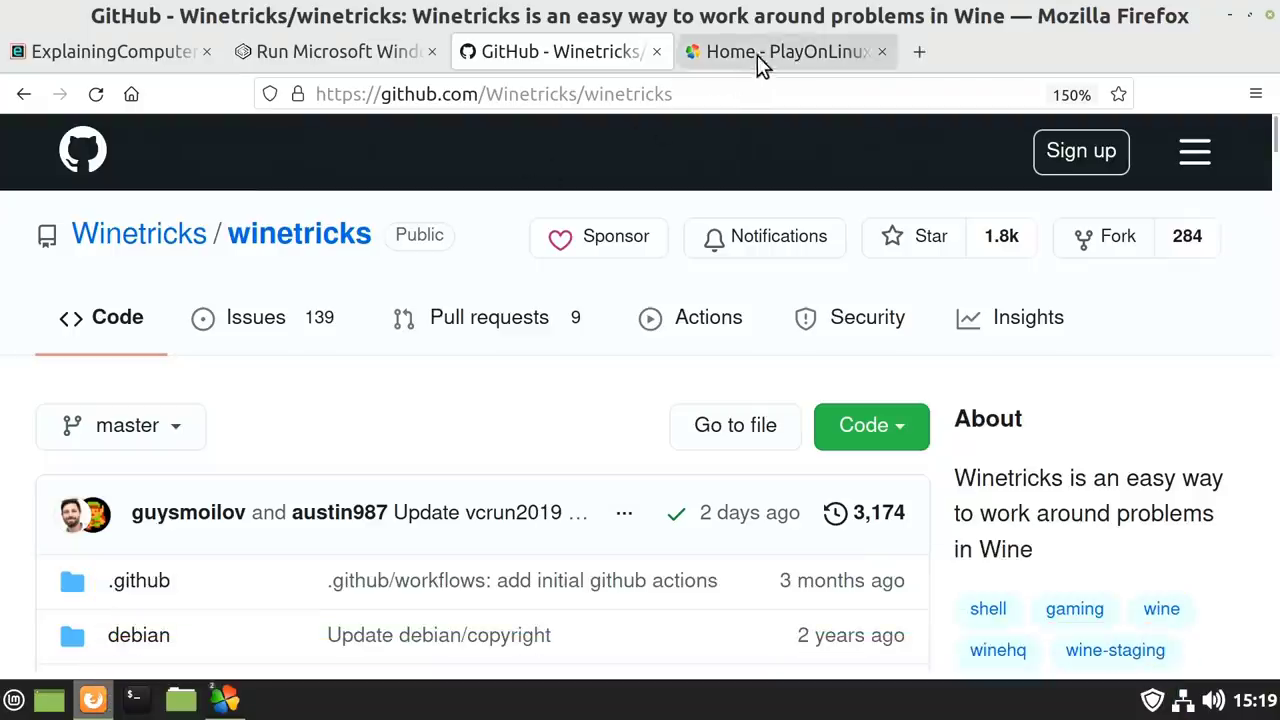
click(757, 56)
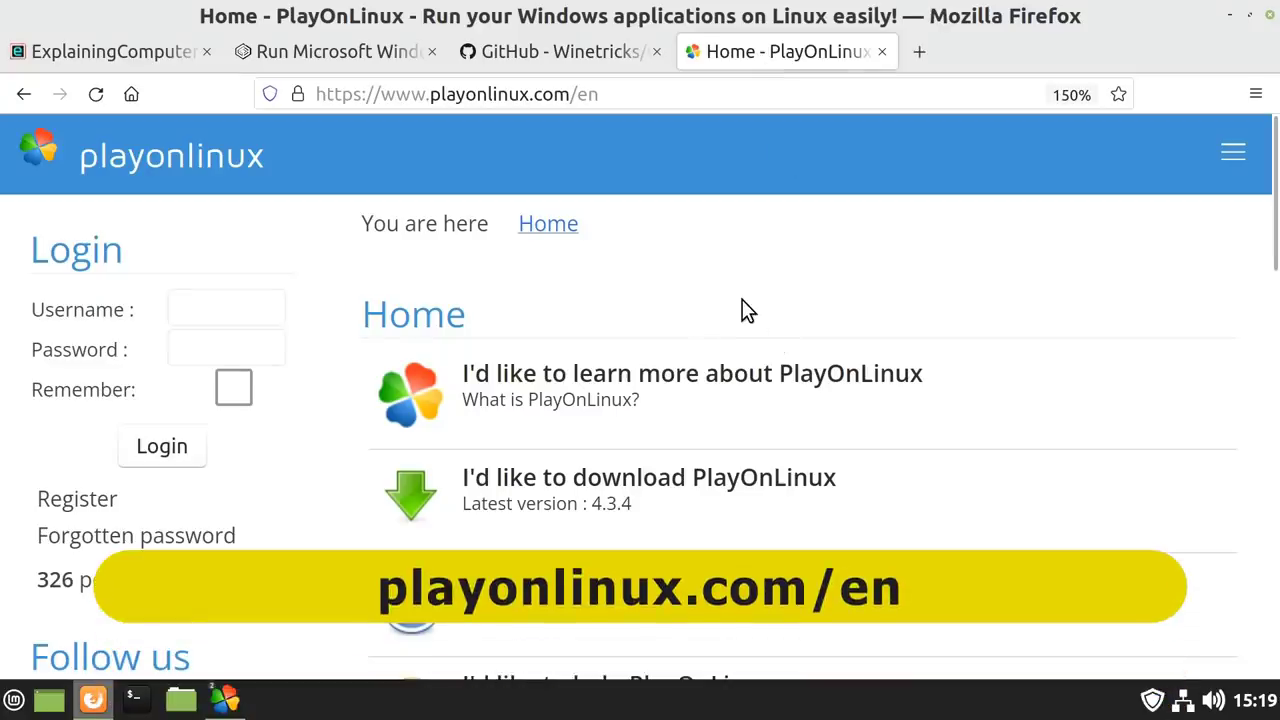
Browse the PlayOnLinux install menu categories and open the Games list
click(225, 699)
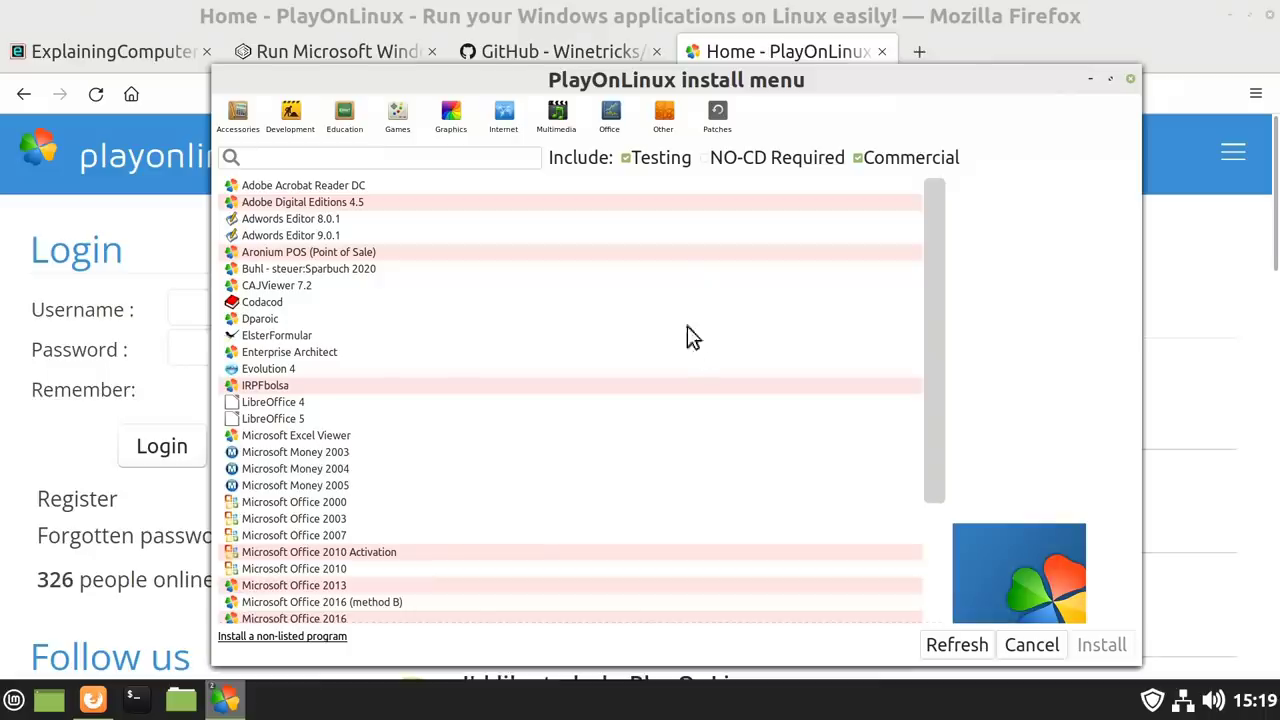
click(663, 114)
click(610, 118)
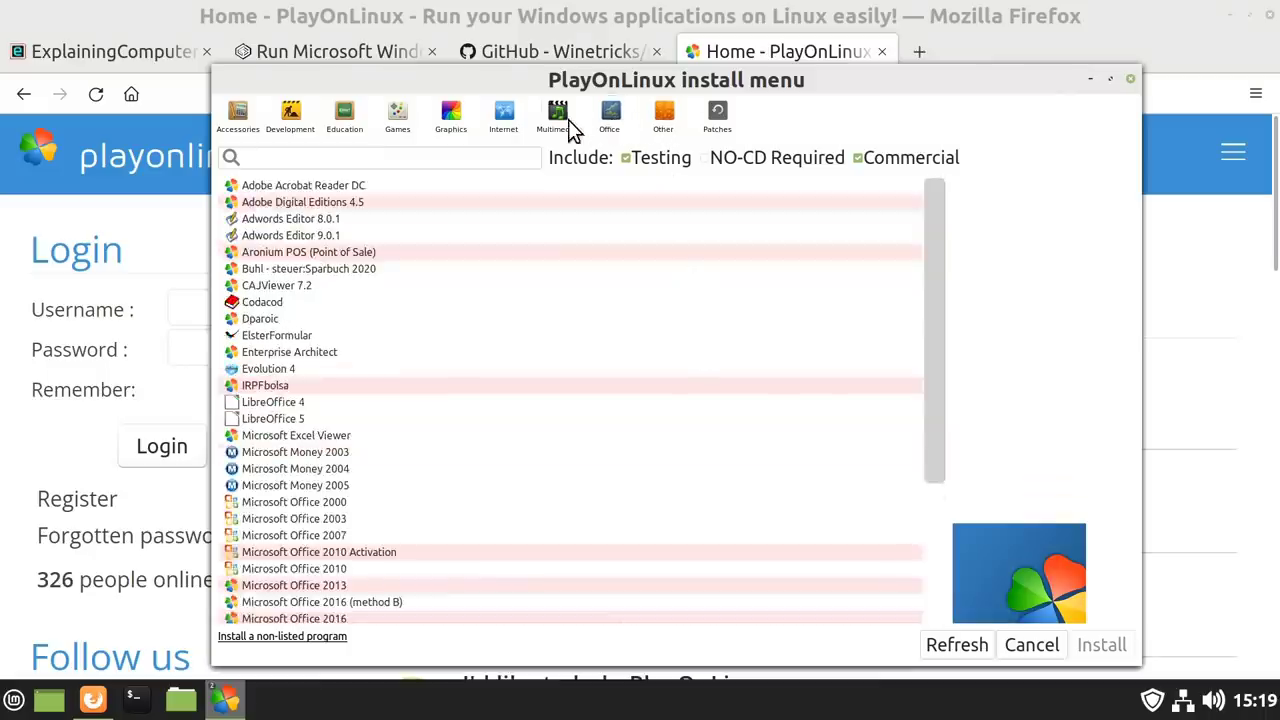
click(565, 124)
click(505, 122)
click(452, 122)
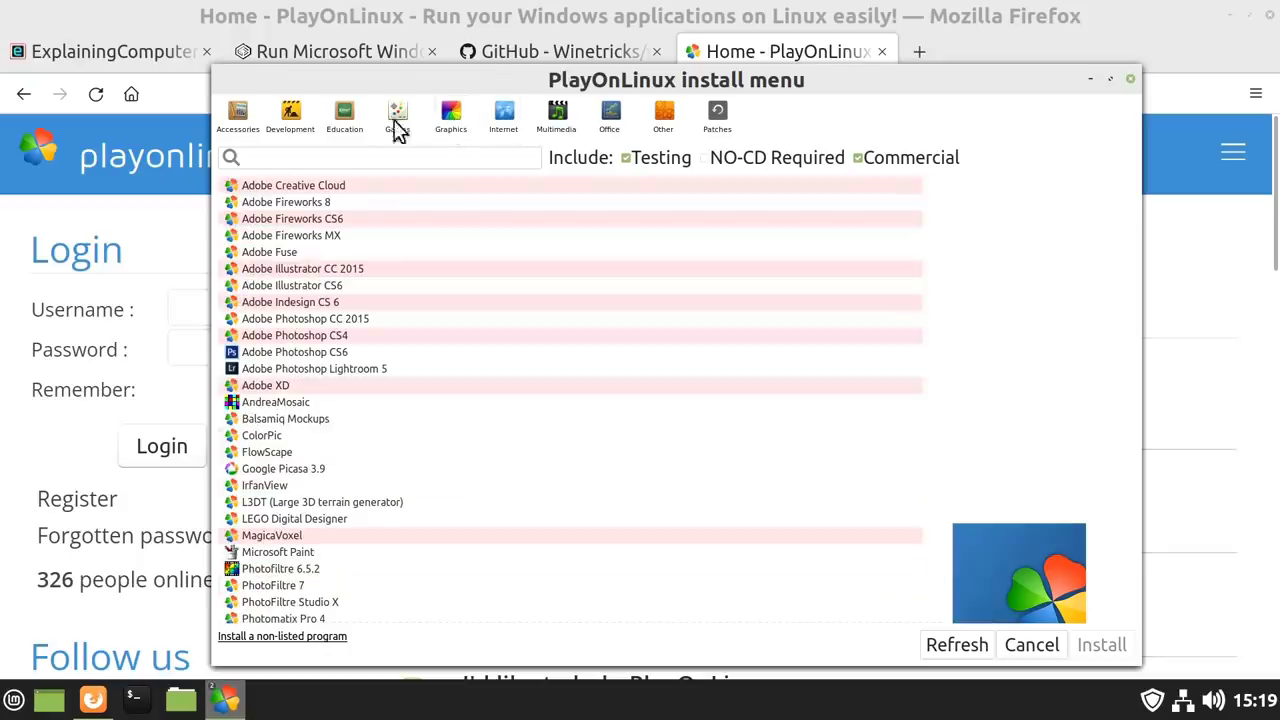
click(289, 118)
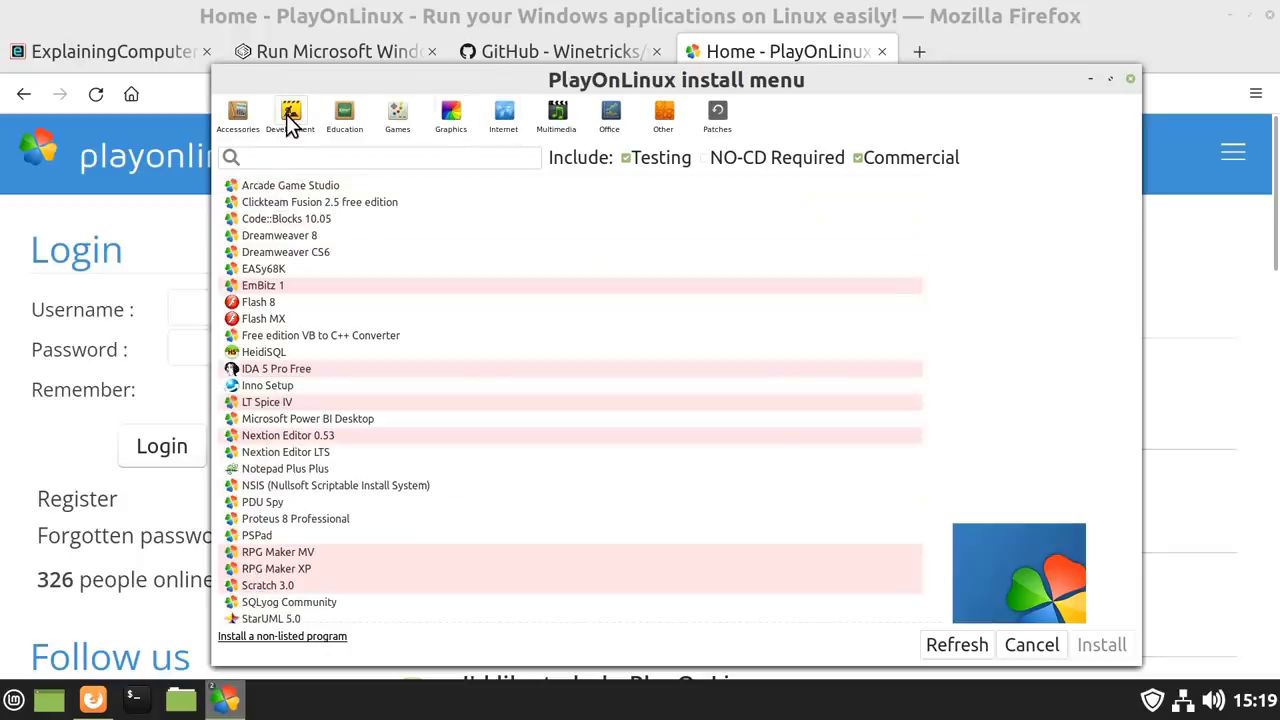
click(398, 115)
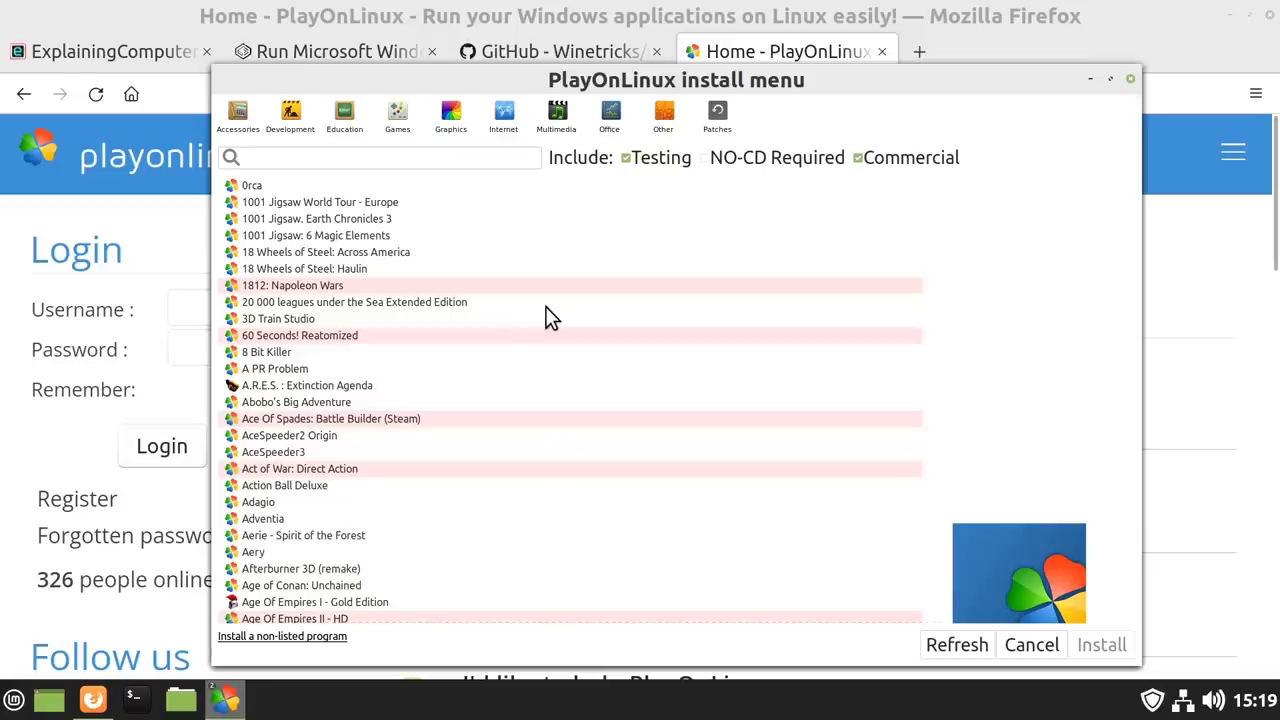
Install 3D Train Studio and return to the main PlayOnLinux window
click(326, 318)
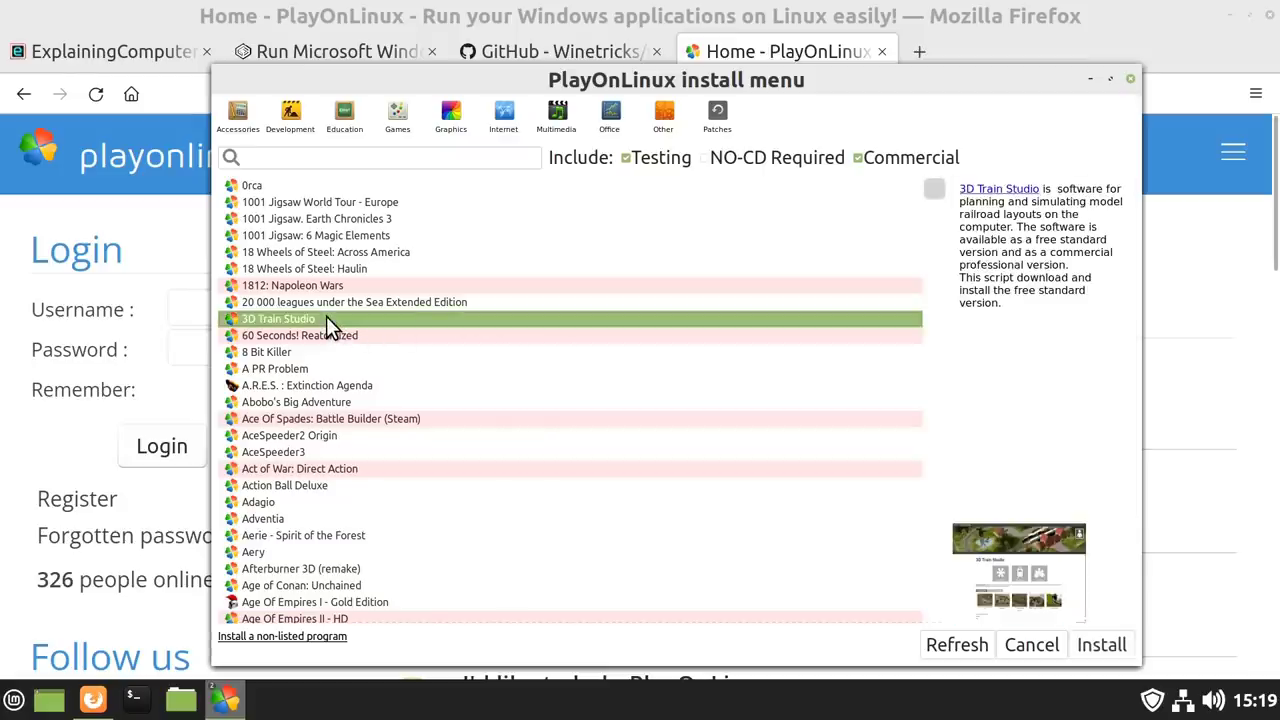
click(1129, 79)
key(alt+Tab)
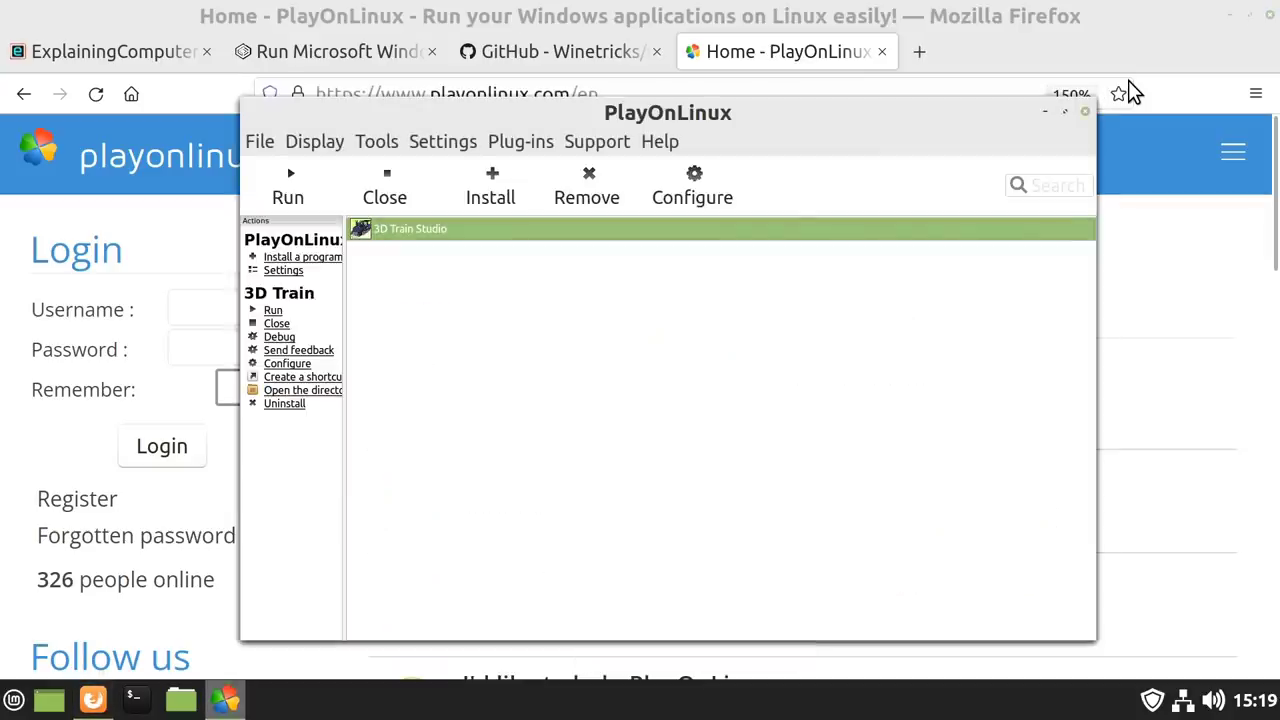
Run 3D Train Studio and switch to the BR 141 grün cockpit camera
click(290, 185)
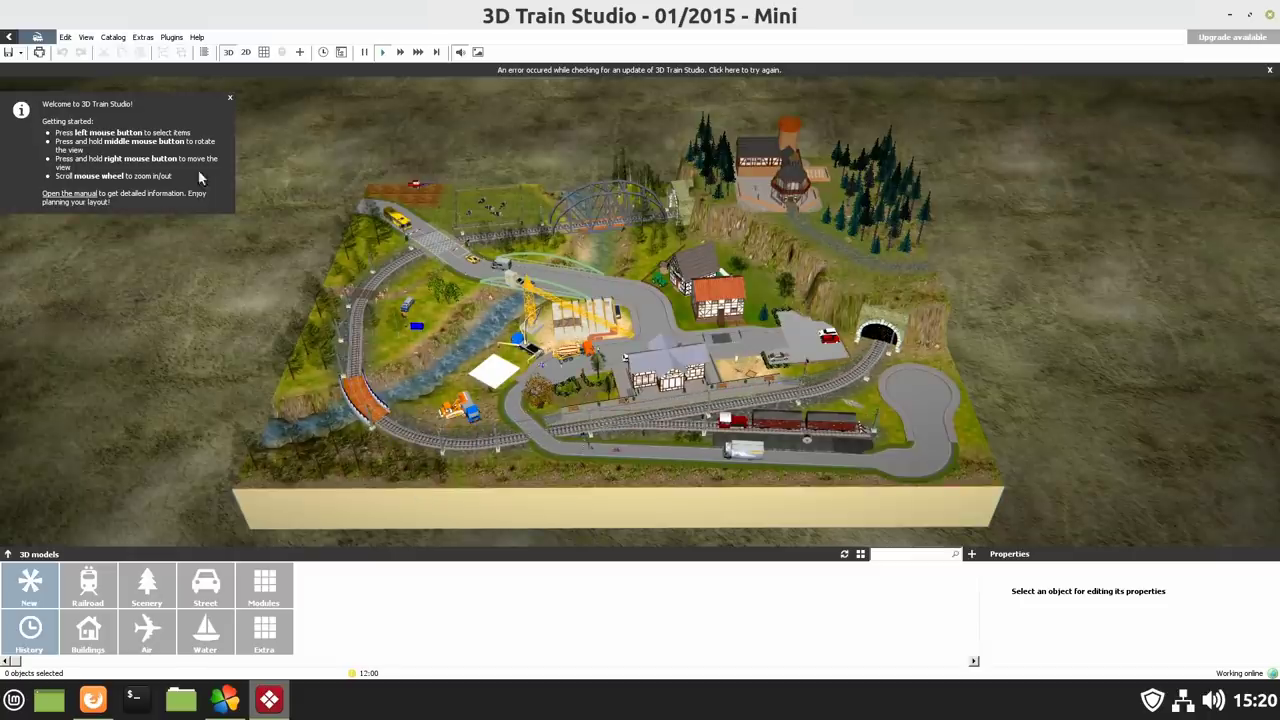
click(86, 37)
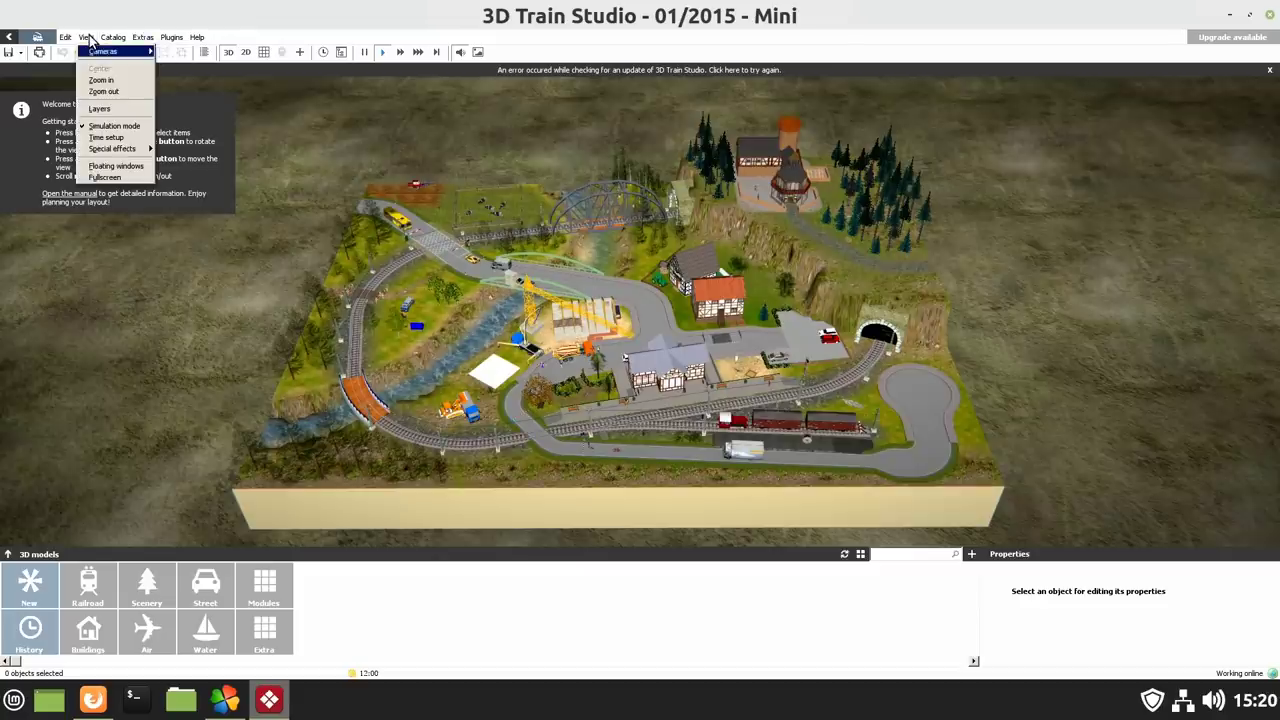
mouse_move(95, 55)
mouse_move(205, 92)
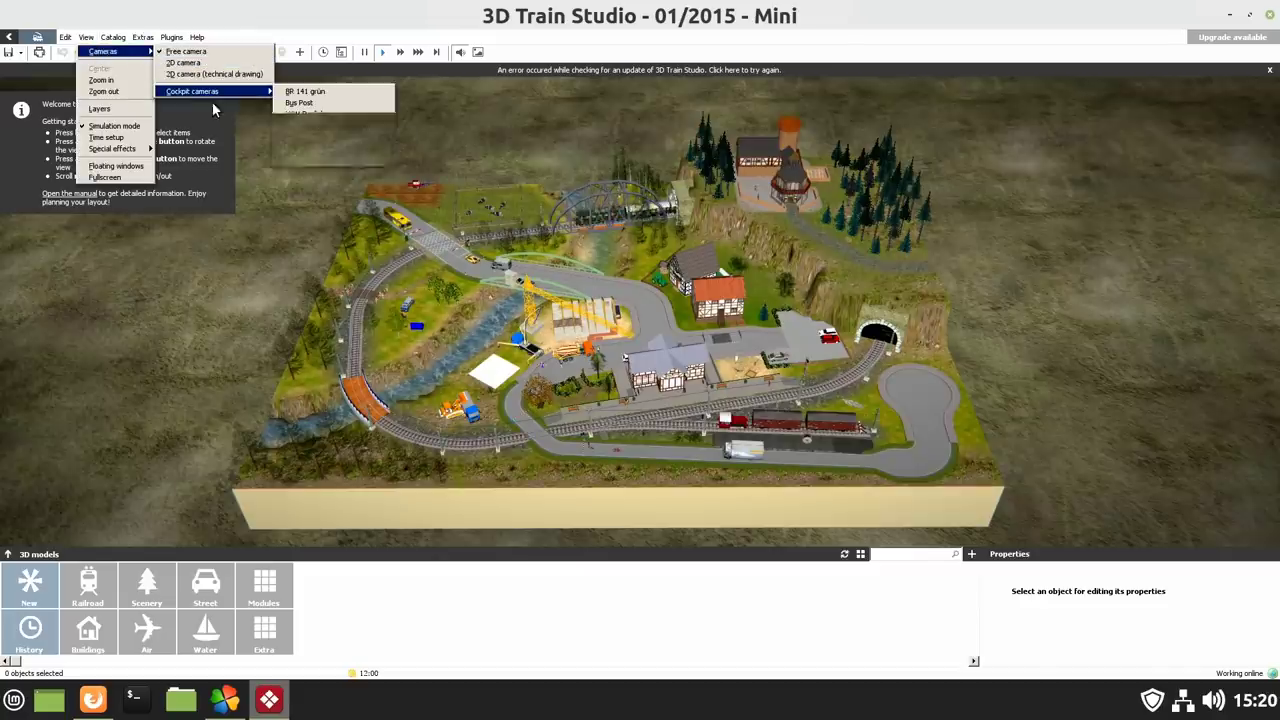
click(303, 91)
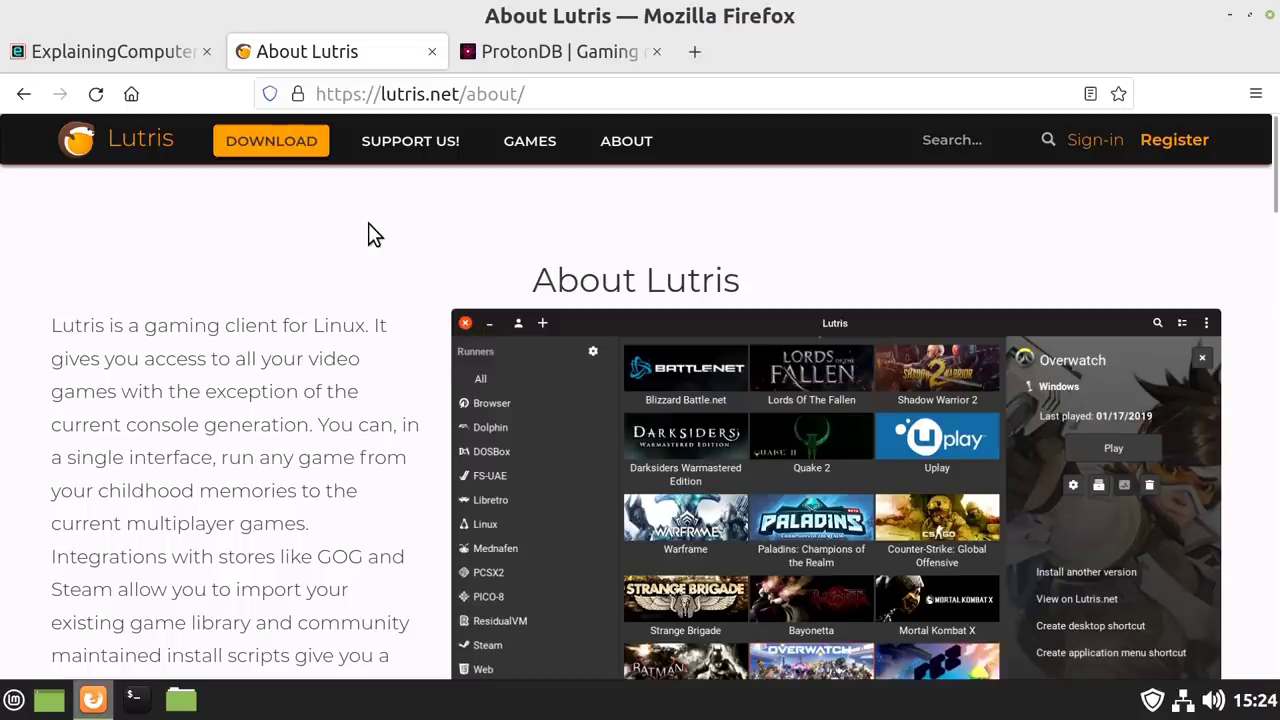
Switch to the ProtonDB tab and scroll down to the top games lists
click(548, 56)
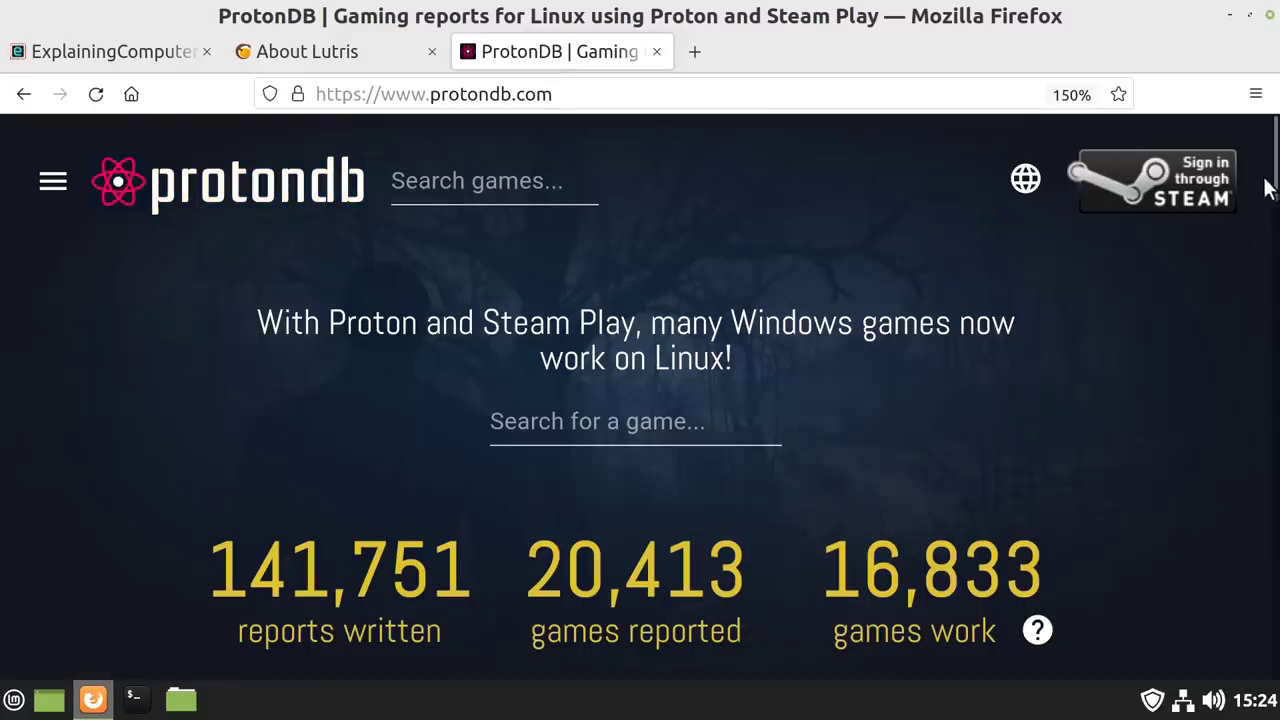
mouse_move(1274, 160)
mouse_down()
mouse_move(1273, 594)
mouse_move(1274, 160)
mouse_up()
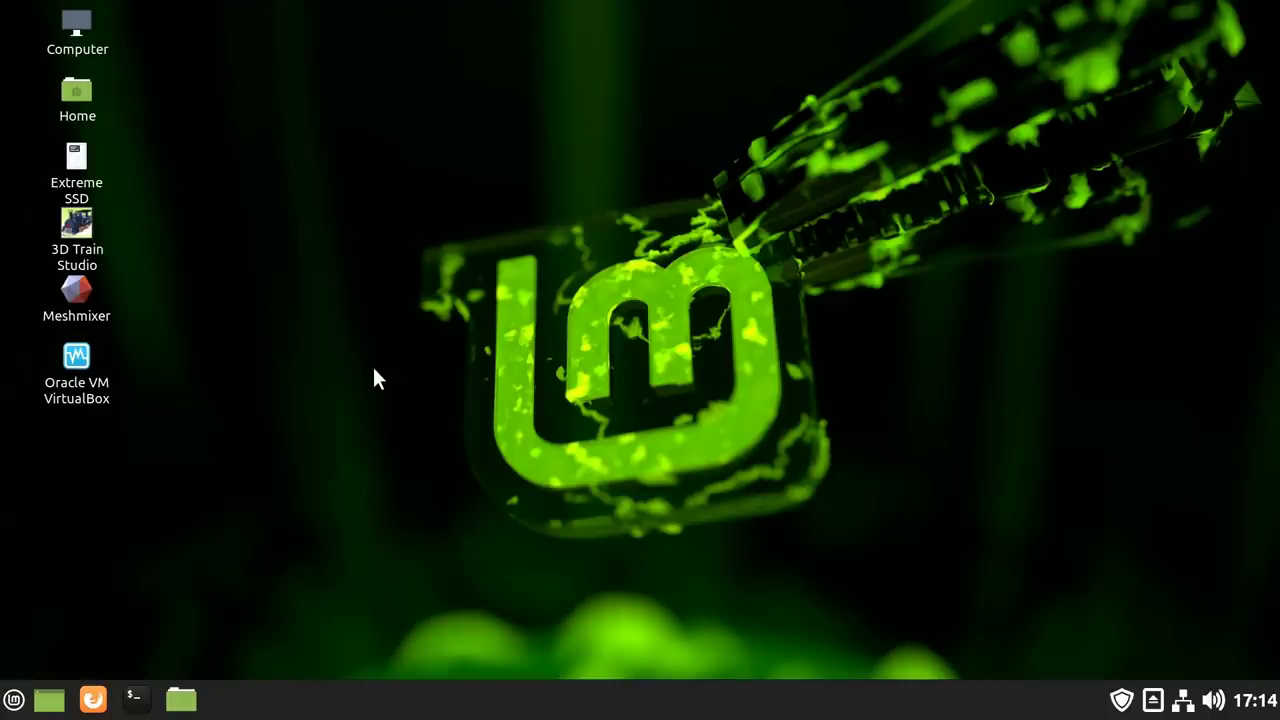
Launch Oracle VM VirtualBox from its desktop shortcut
double_click(71, 378)
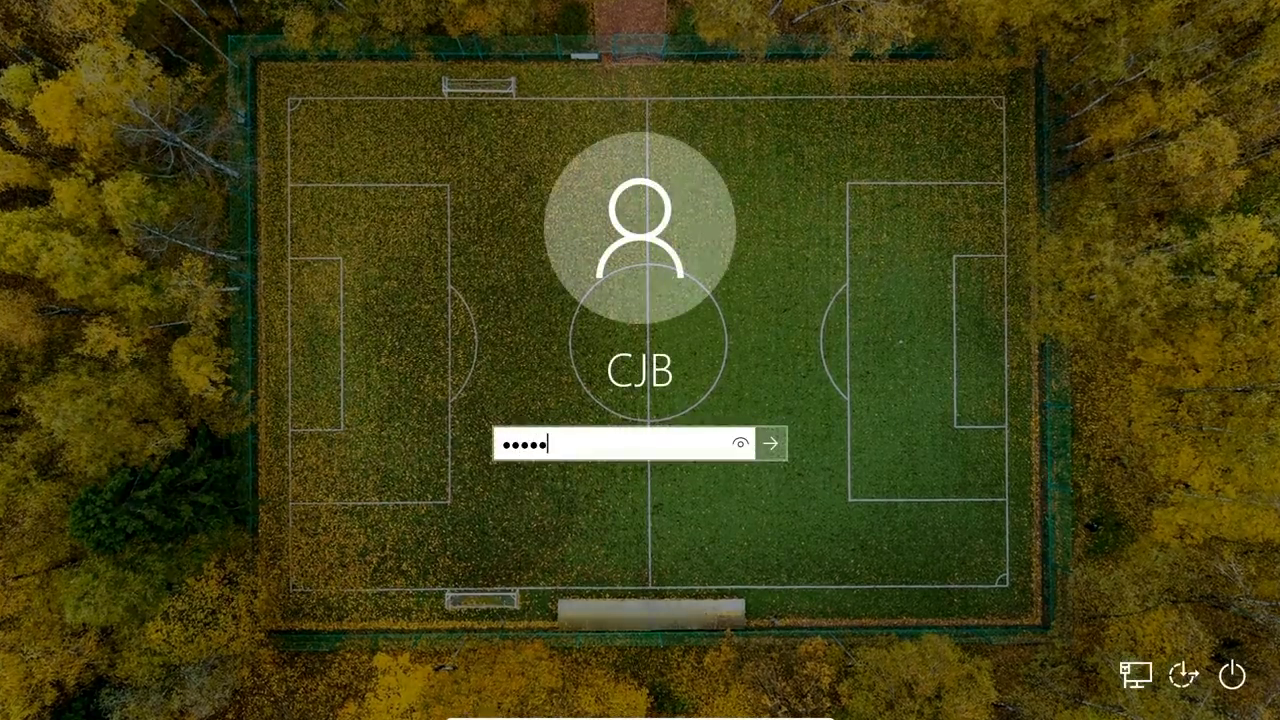
Sign in to Windows 10, start Netscape Navigator, and minimize the VM window
key(Return)
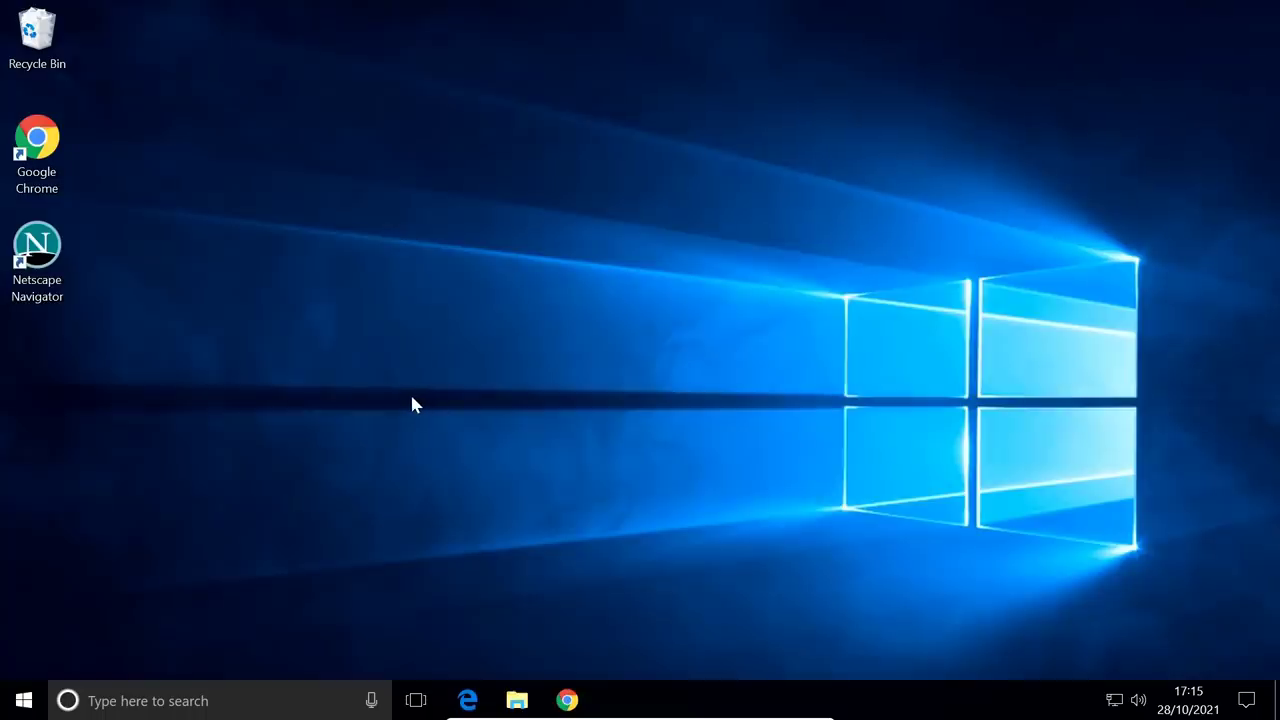
double_click(38, 252)
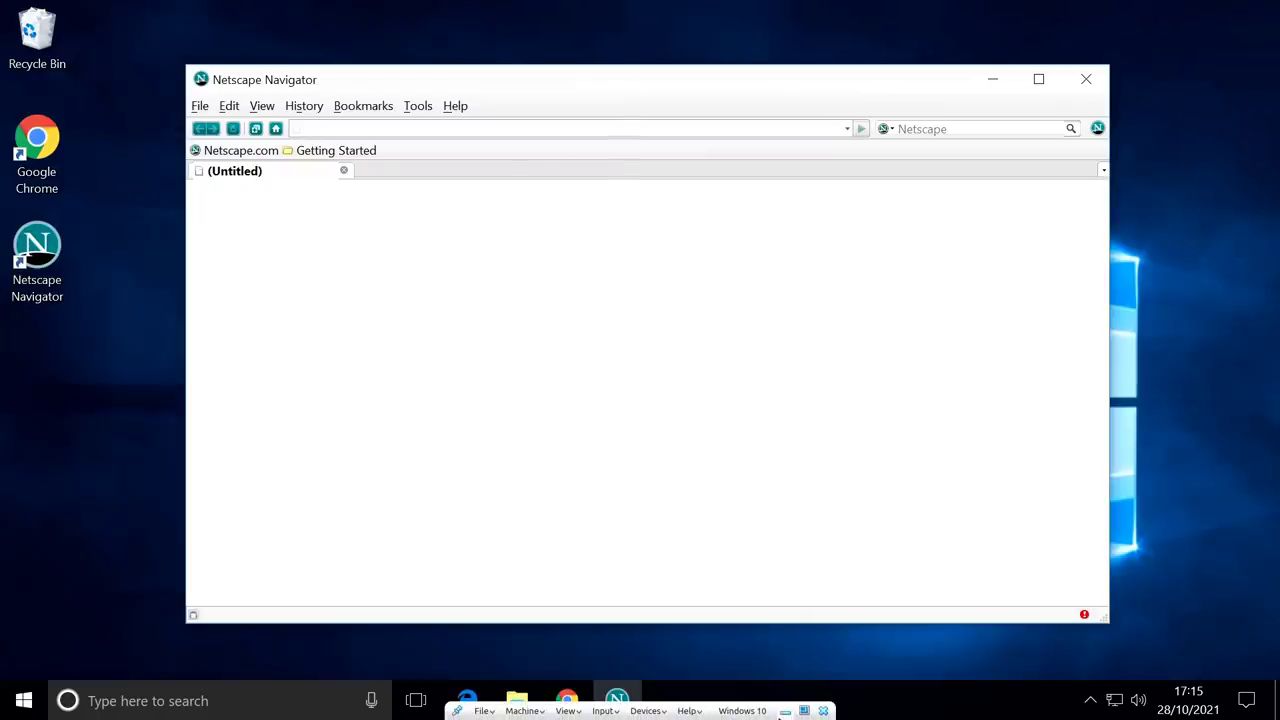
click(785, 711)
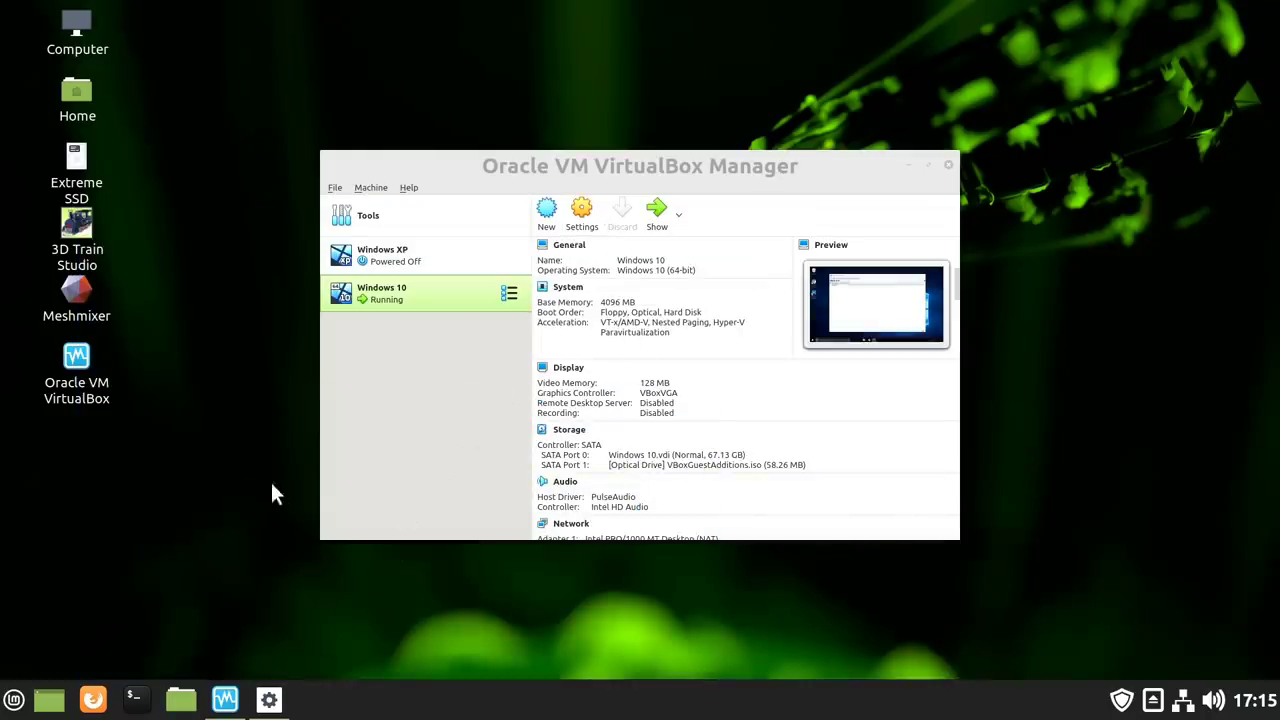
Close Netscape, update and shut down Windows 10, then start the Windows XP VM
click(275, 697)
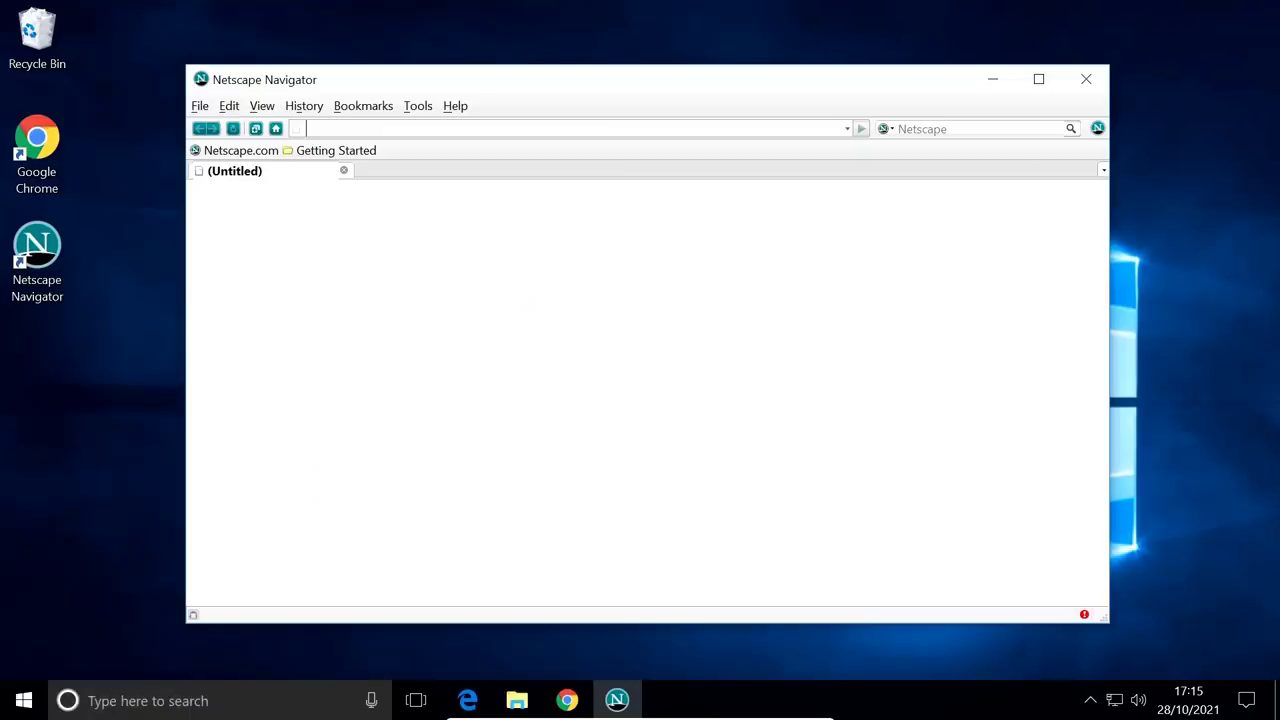
click(1086, 79)
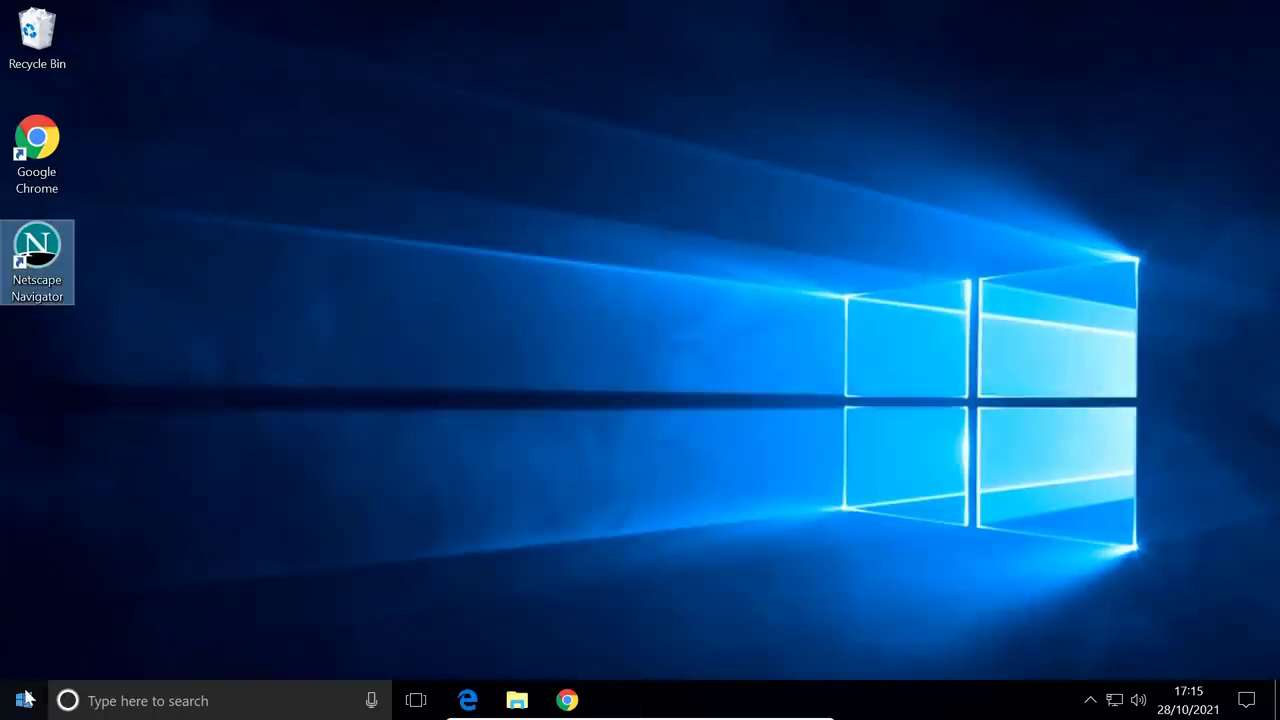
click(25, 698)
click(24, 656)
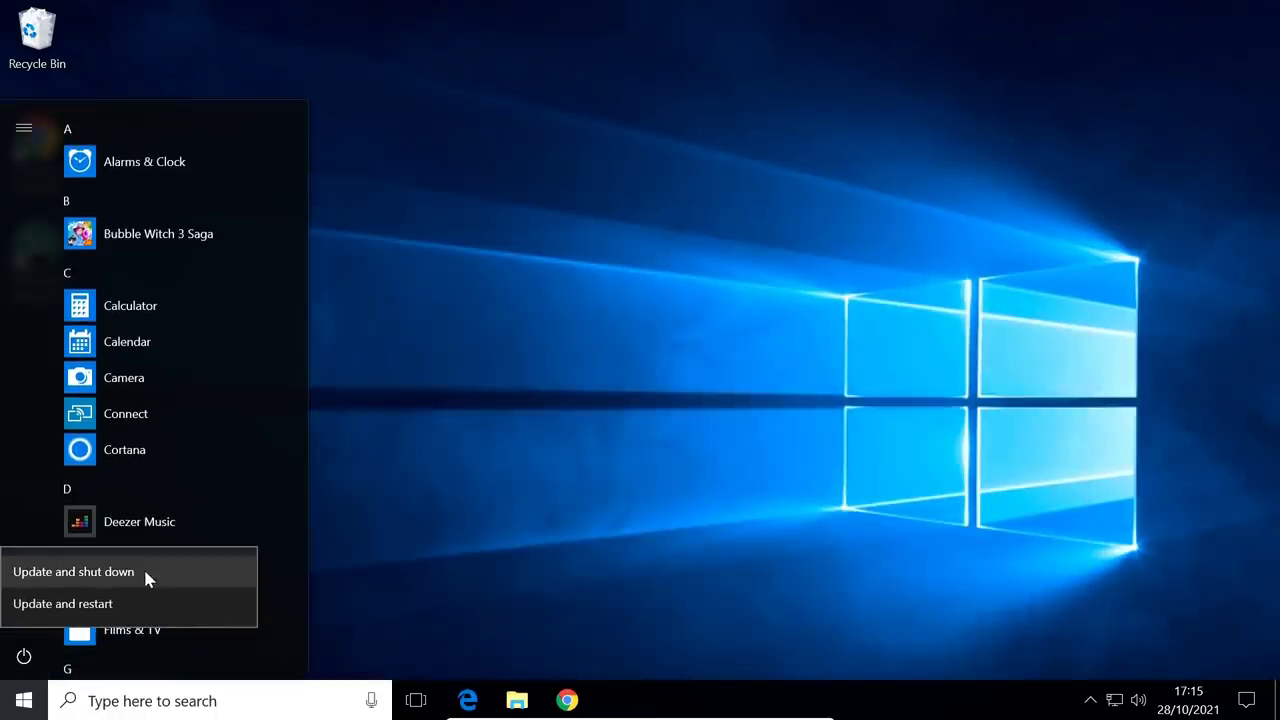
click(110, 574)
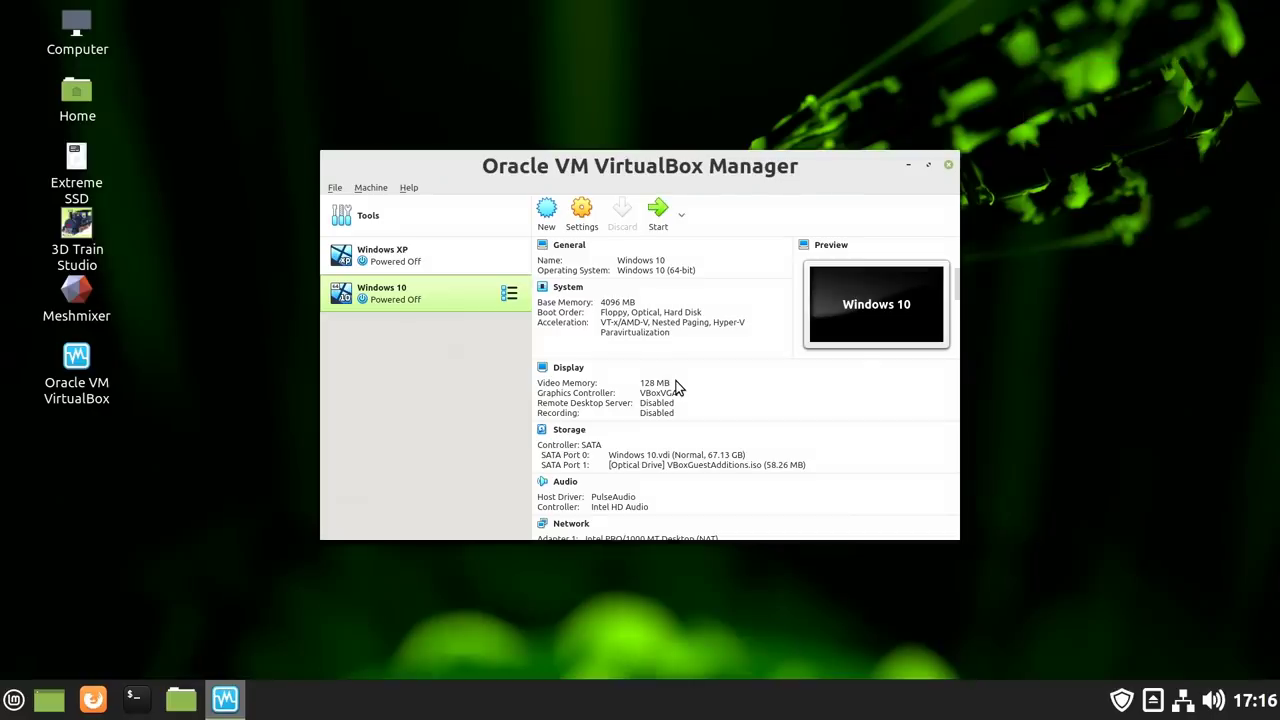
double_click(401, 259)
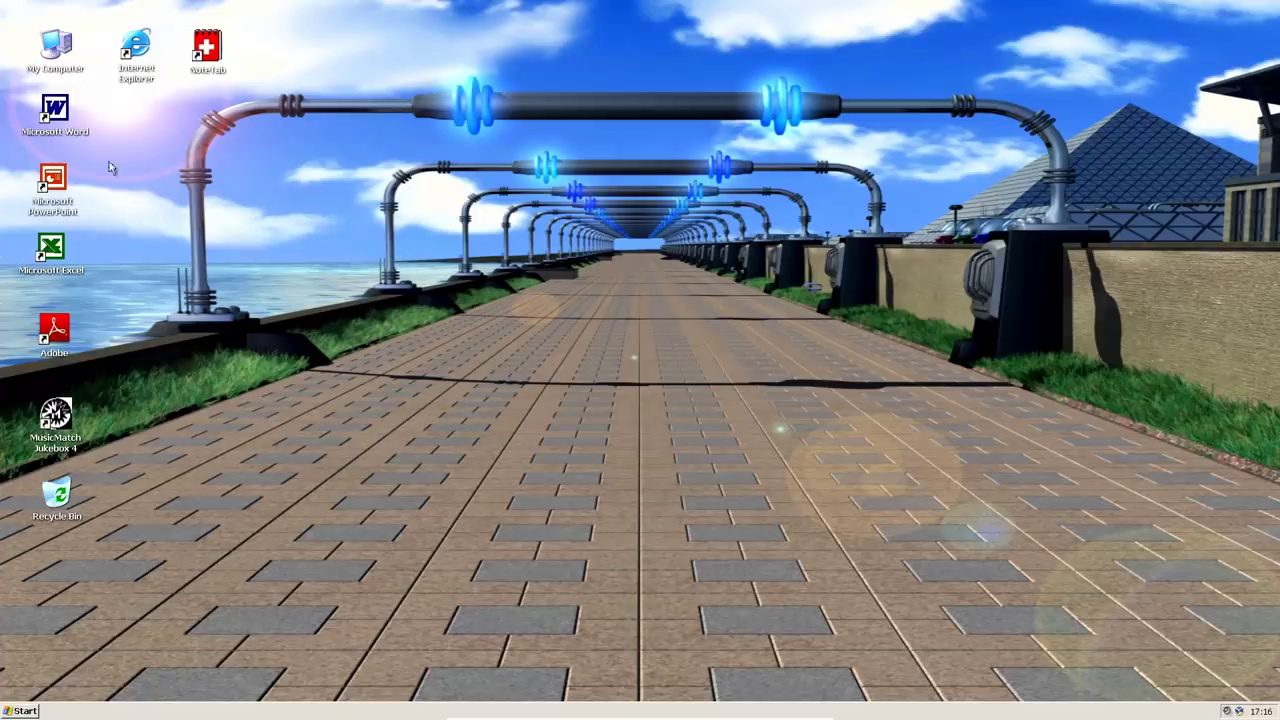
double_click(62, 112)
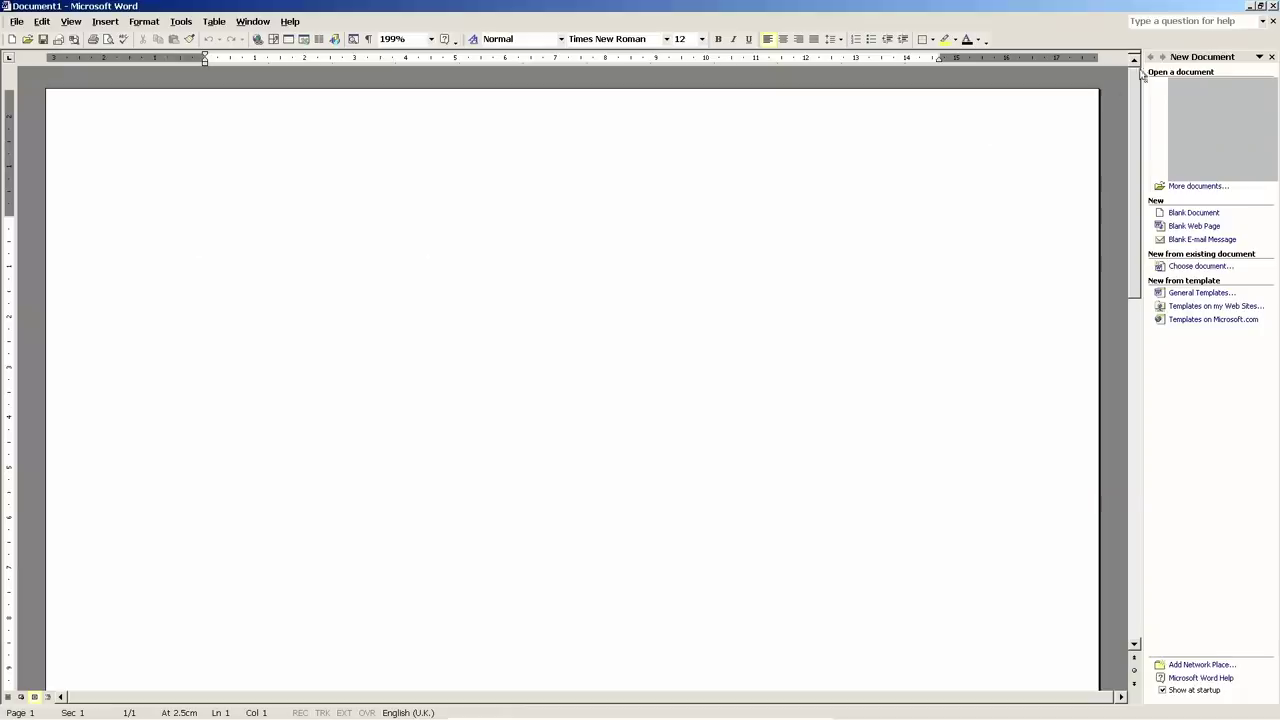
click(1261, 7)
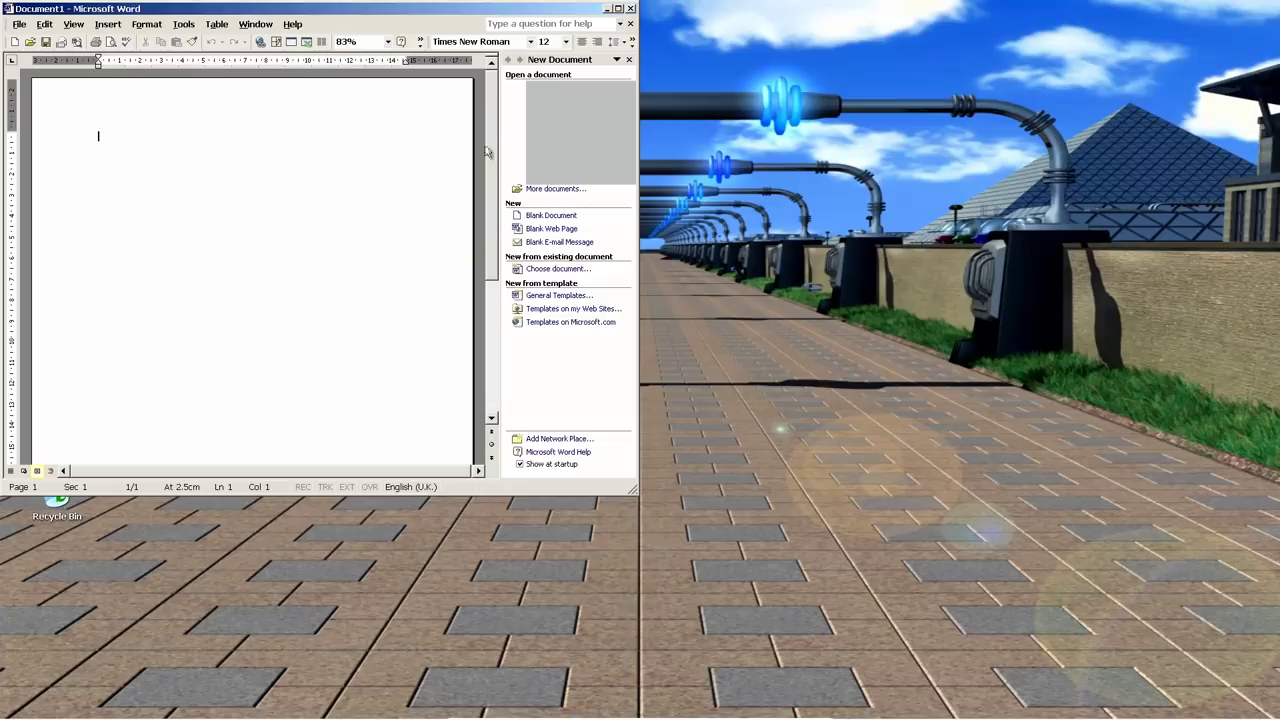
drag(326, 11, 688, 124)
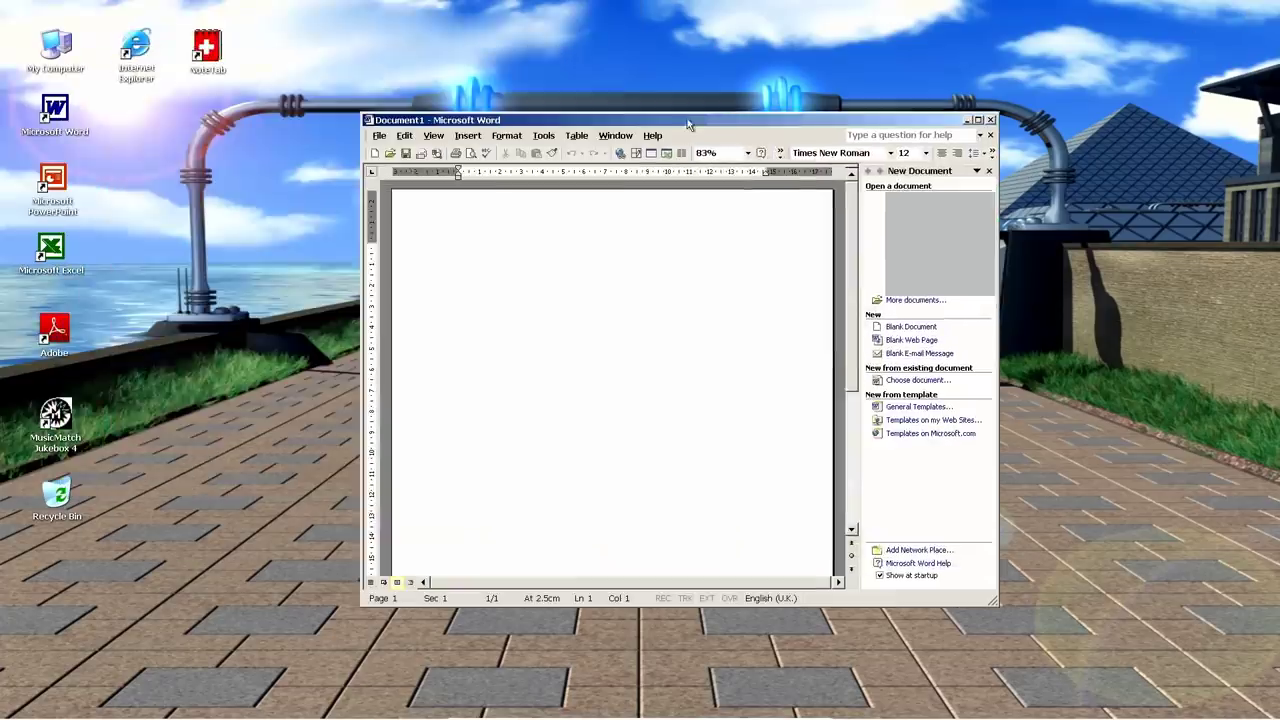
double_click(53, 185)
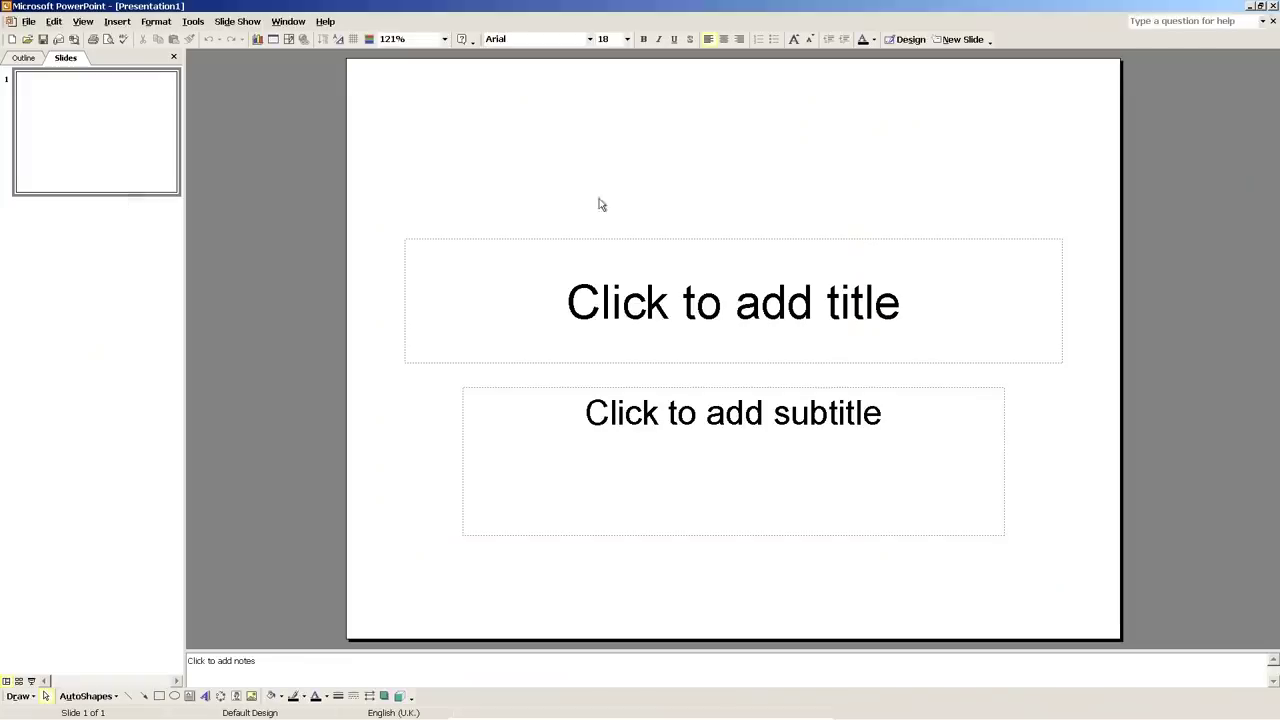
click(1261, 6)
drag(433, 75, 965, 182)
click(53, 245)
double_click(55, 245)
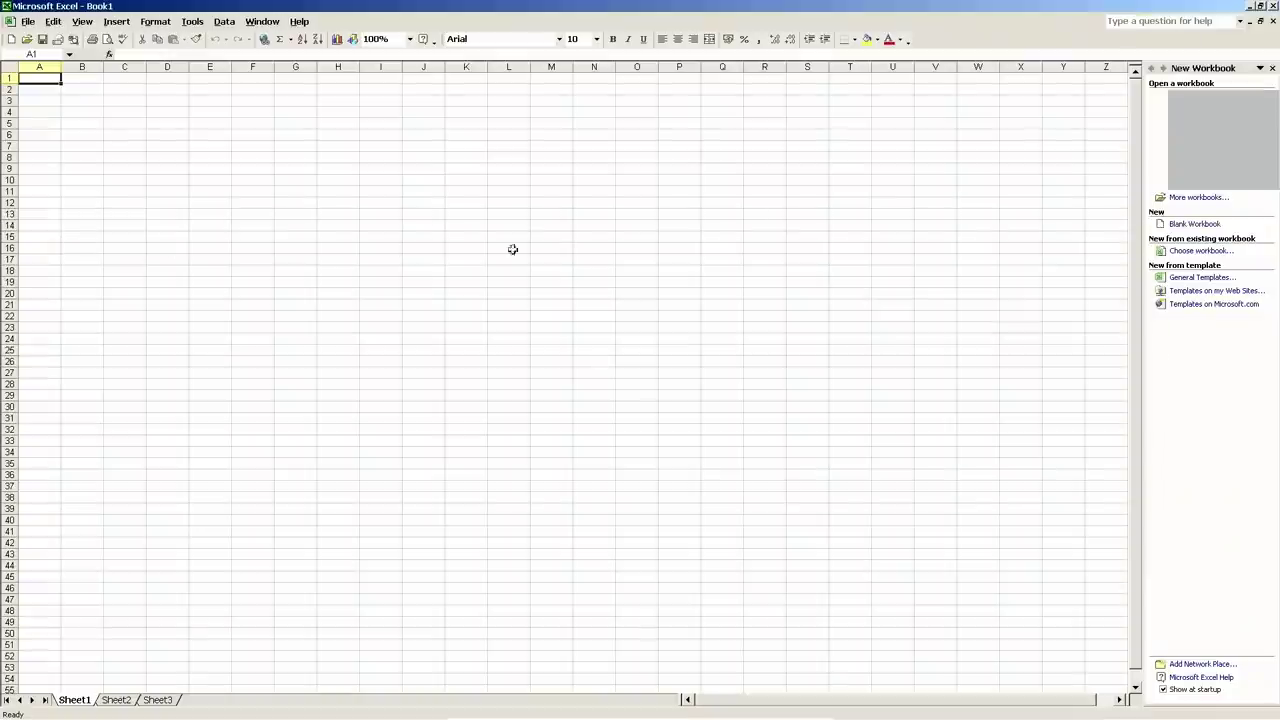
click(1261, 6)
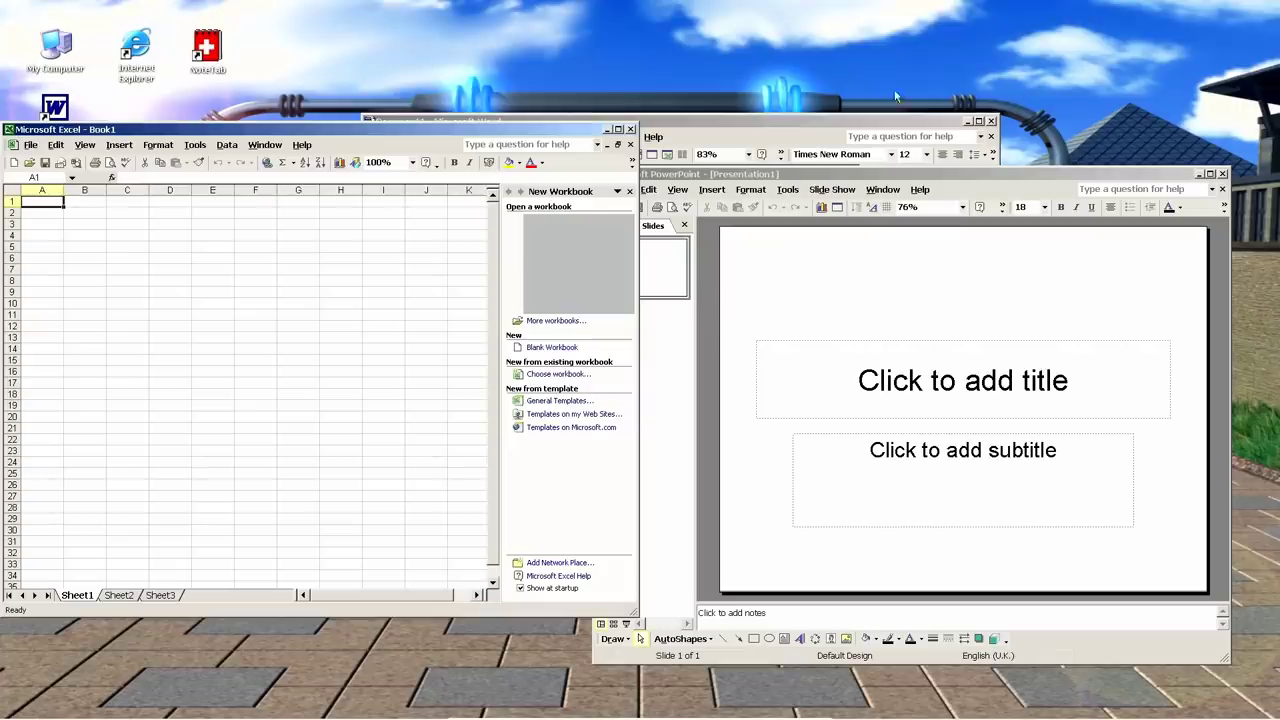
drag(400, 136, 603, 202)
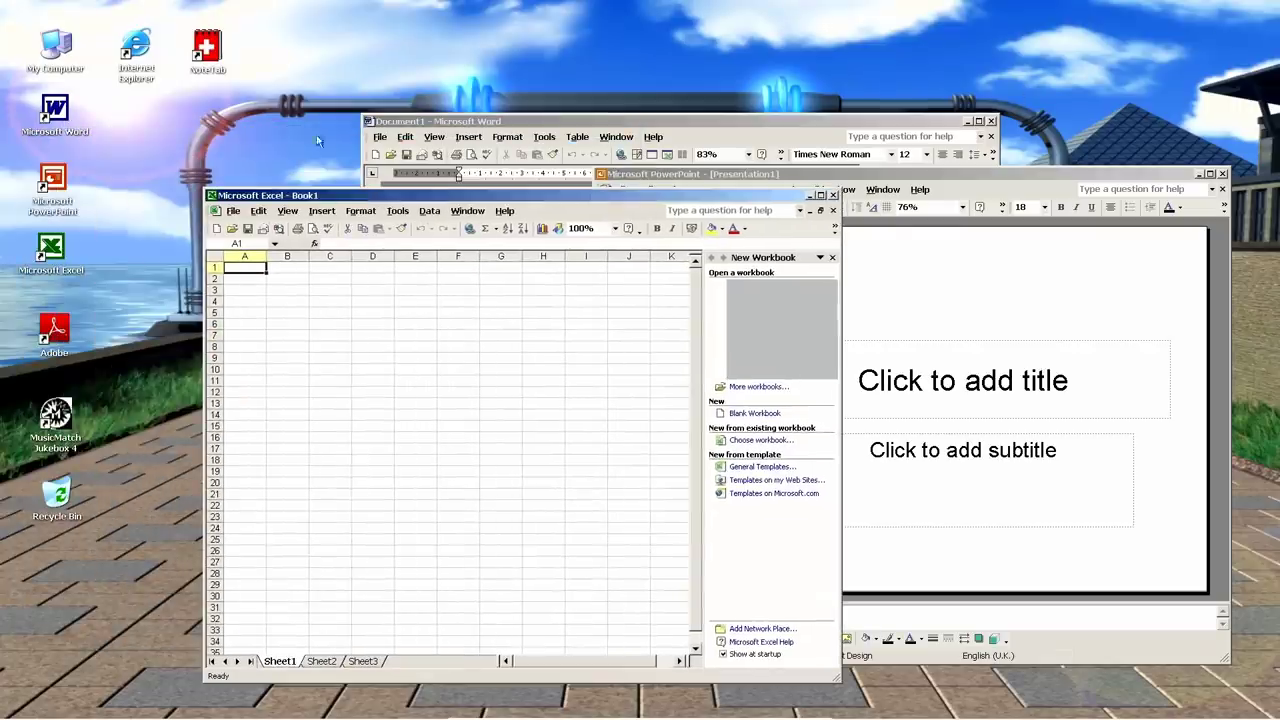
click(834, 196)
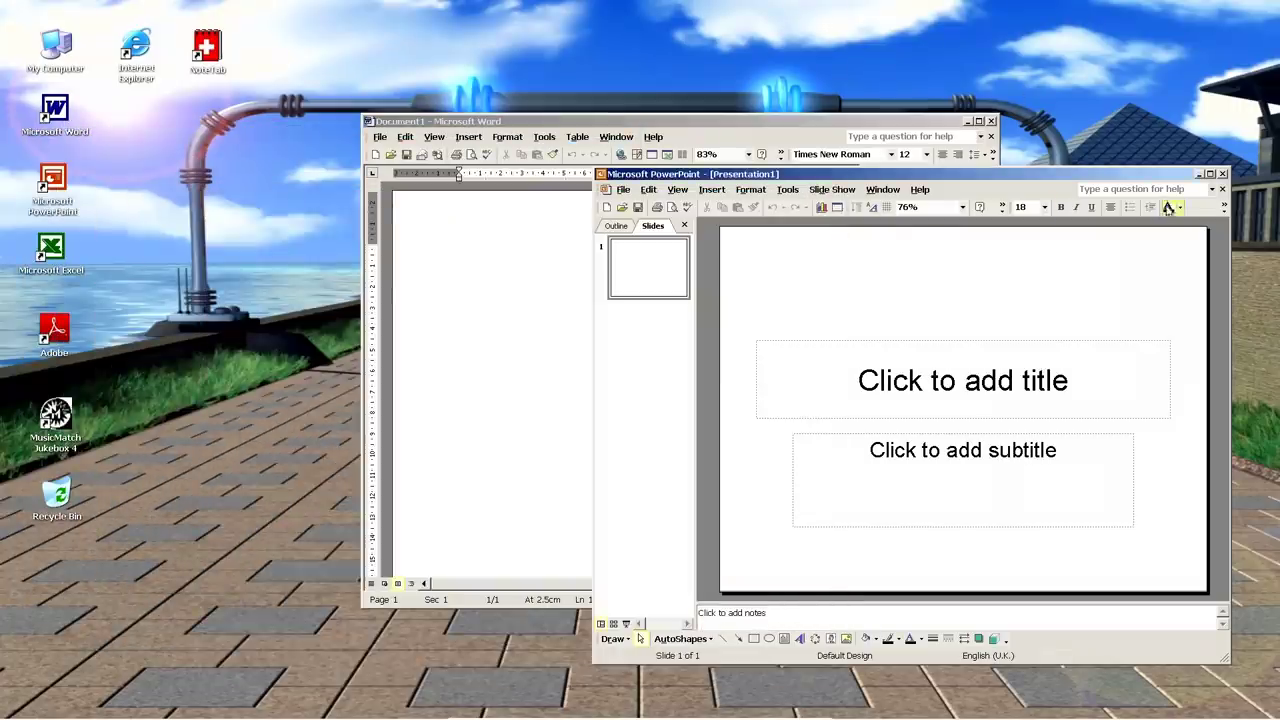
click(1222, 175)
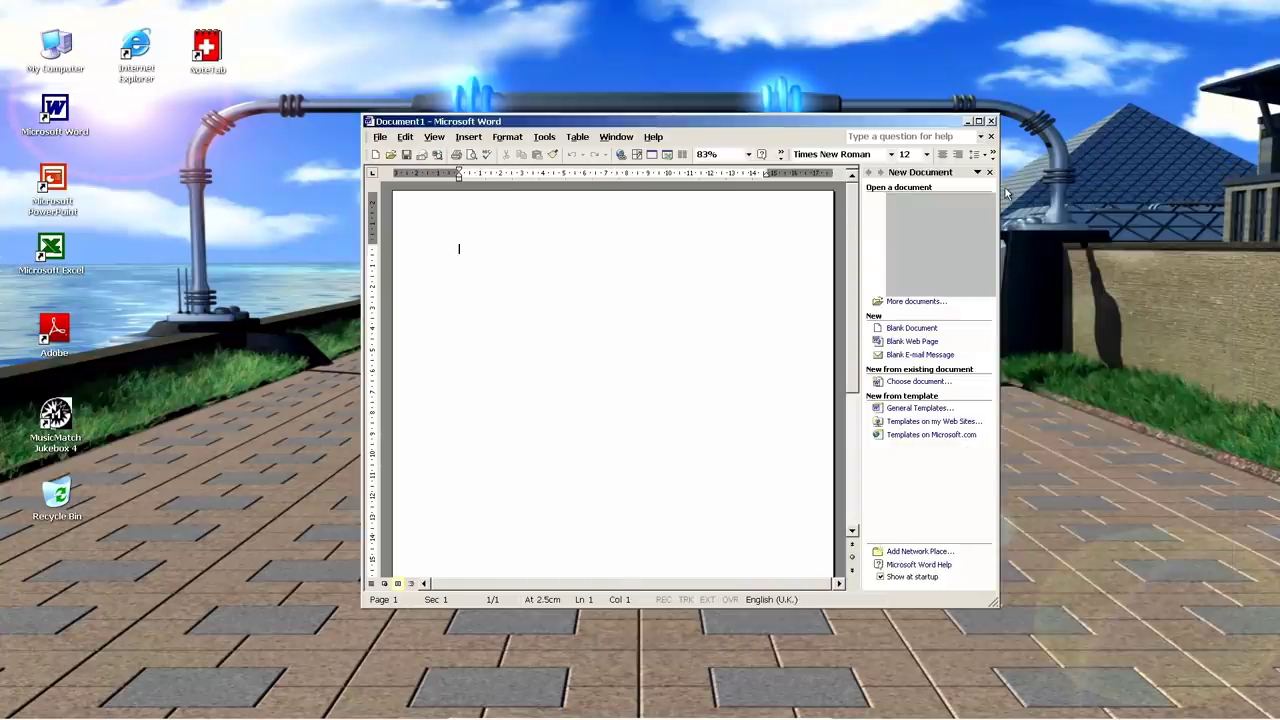
click(991, 121)
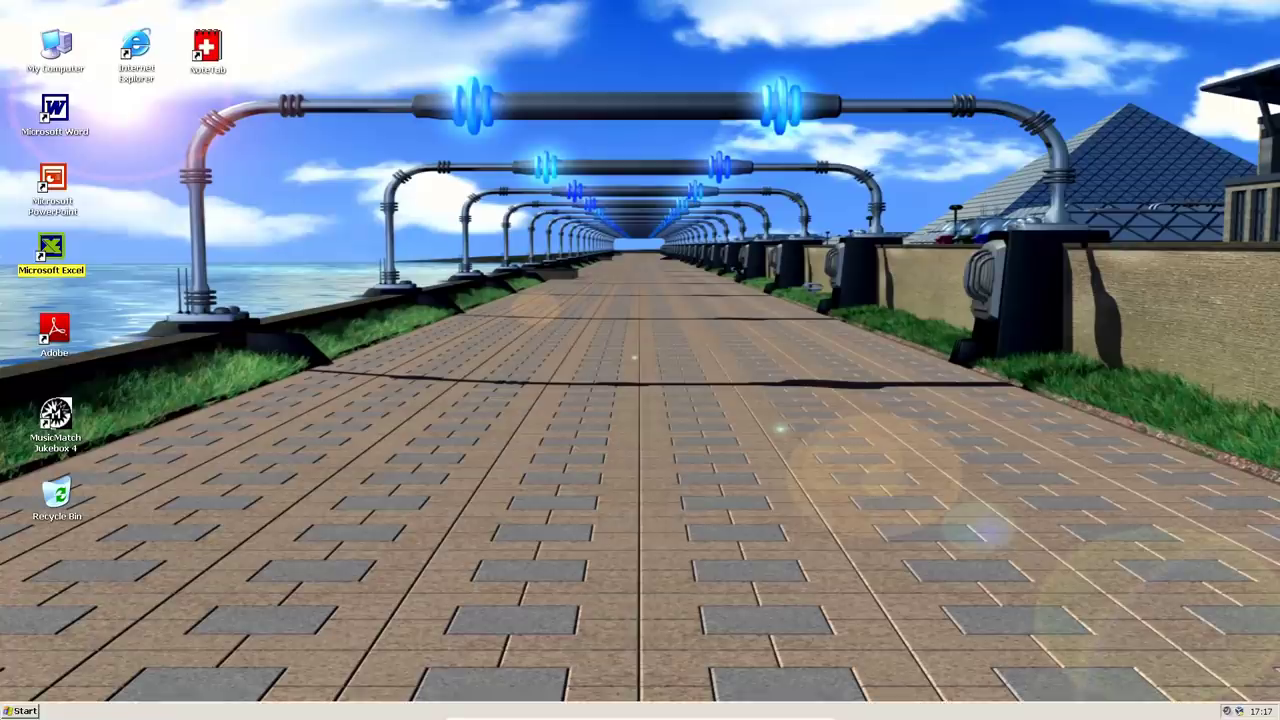
Turn off the Windows XP guest via Start > Turn Off Computer
click(34, 711)
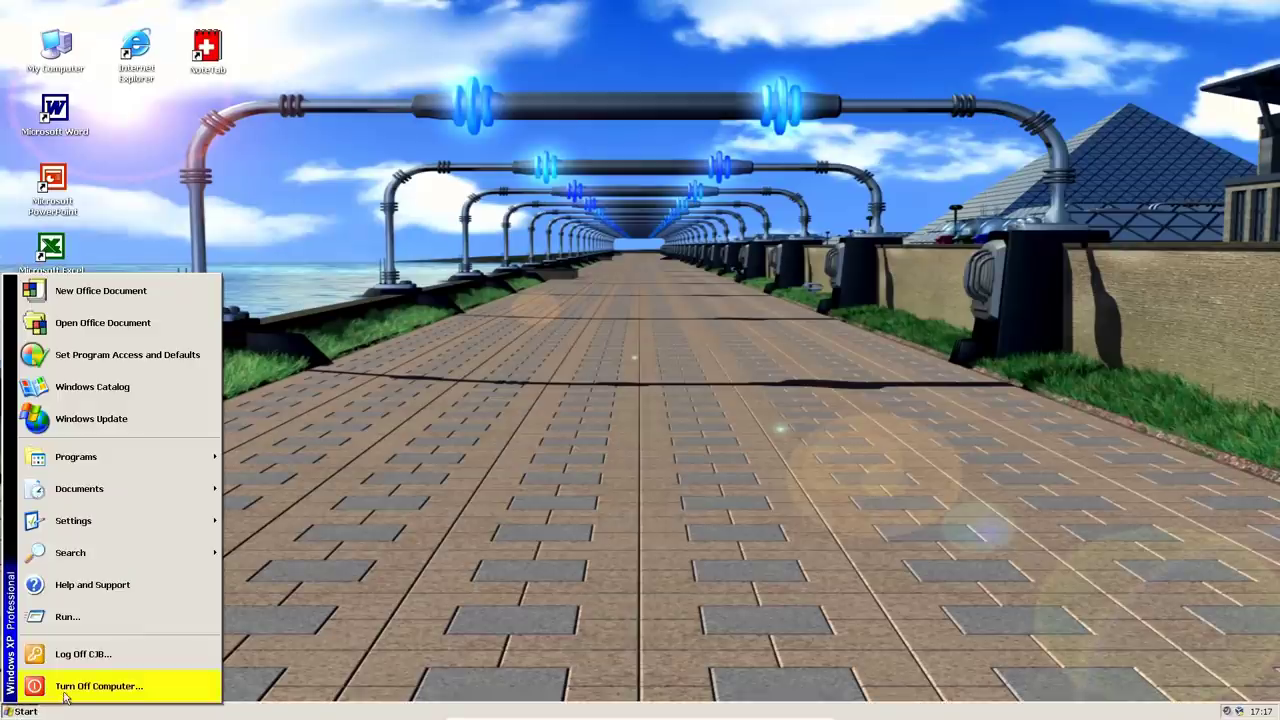
click(66, 692)
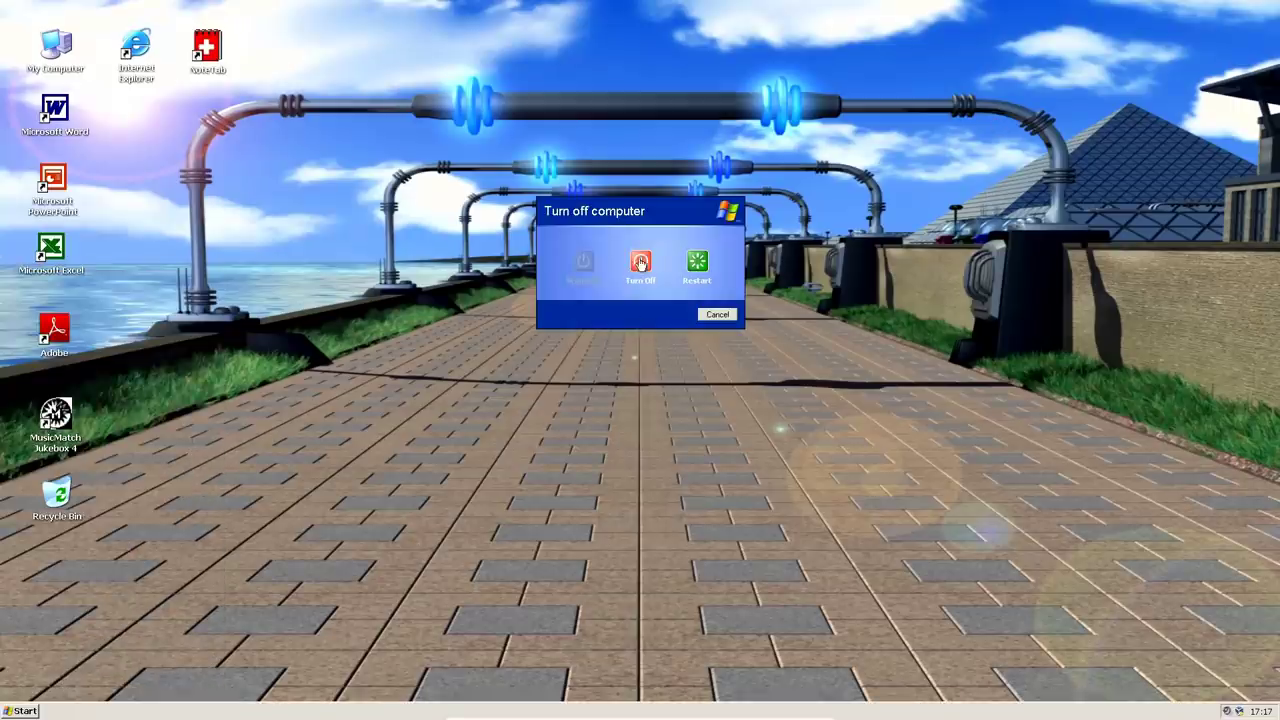
click(639, 260)
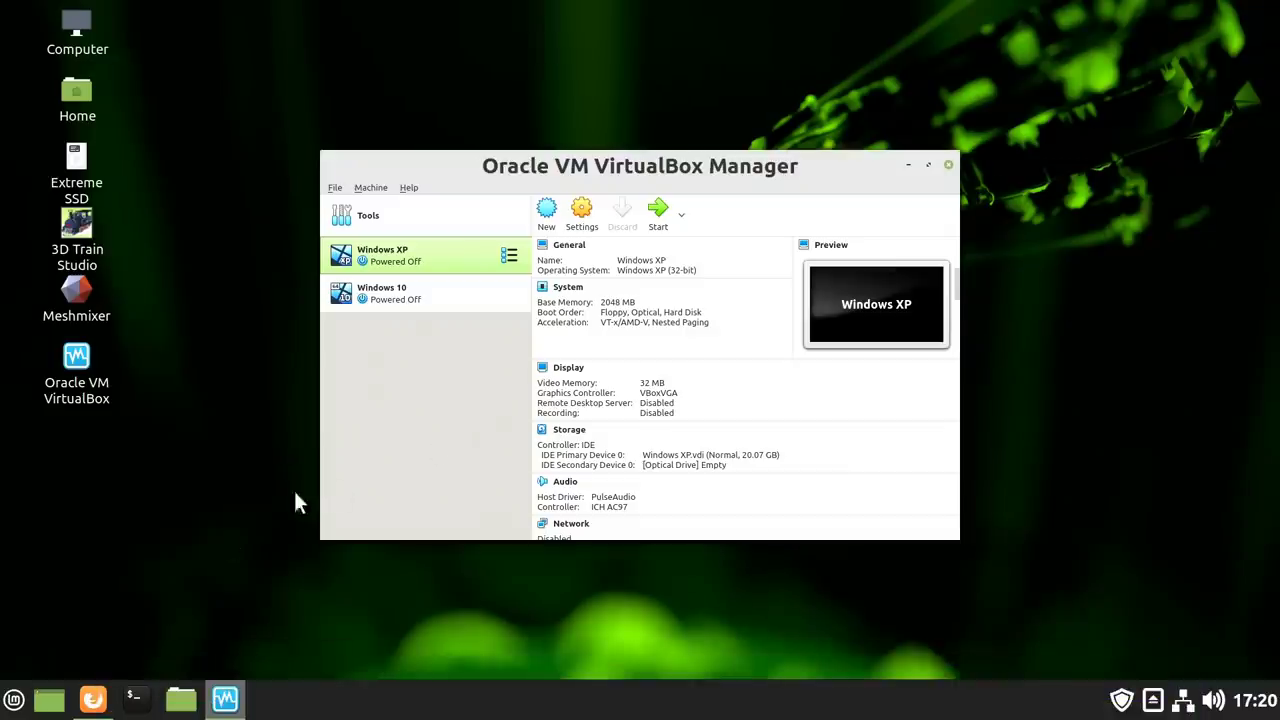
Open the VirtualBox 6.1.28 Ubuntu 19.10–21.04 package in GDebi, then close the installer
click(99, 666)
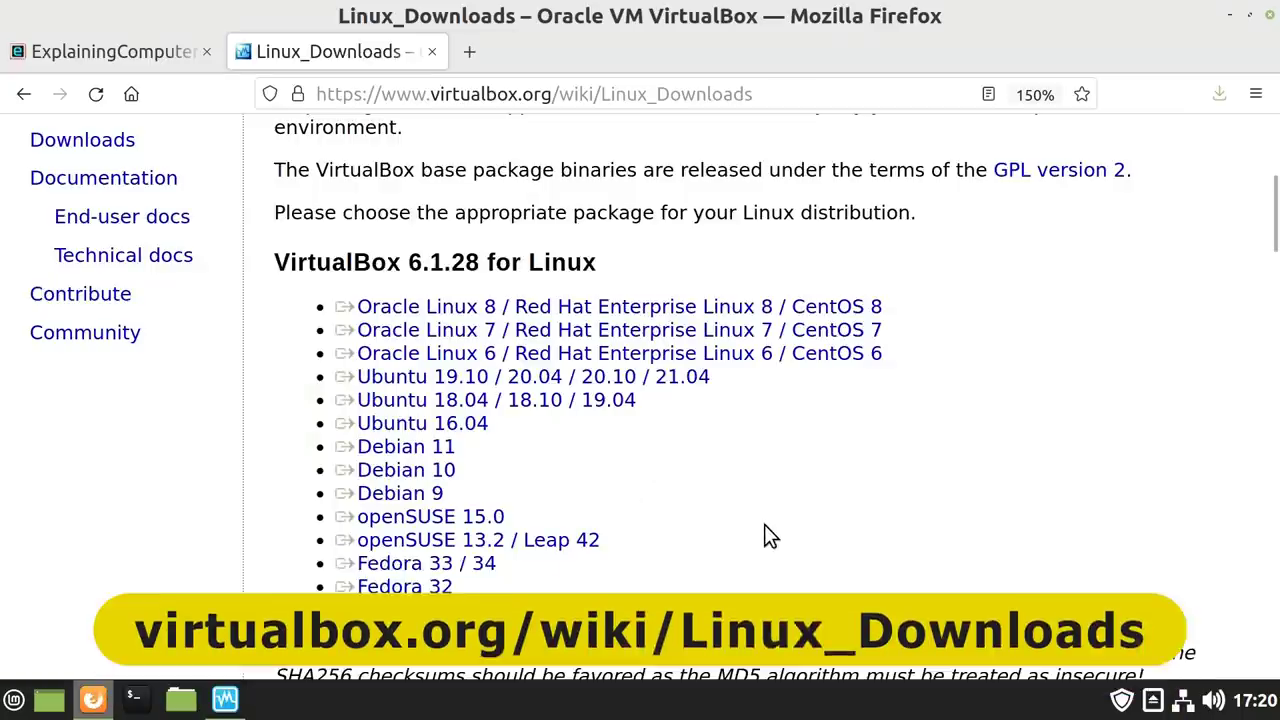
triple_click(543, 353)
triple_click(609, 300)
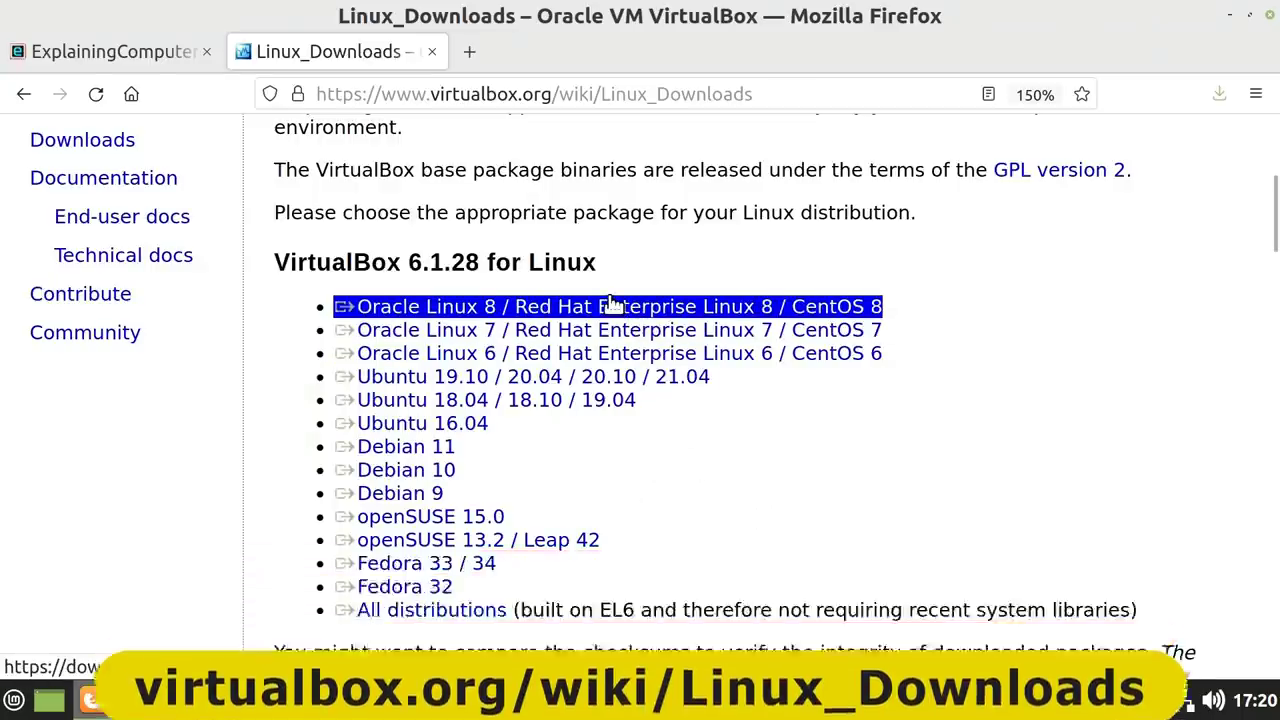
triple_click(610, 330)
triple_click(628, 378)
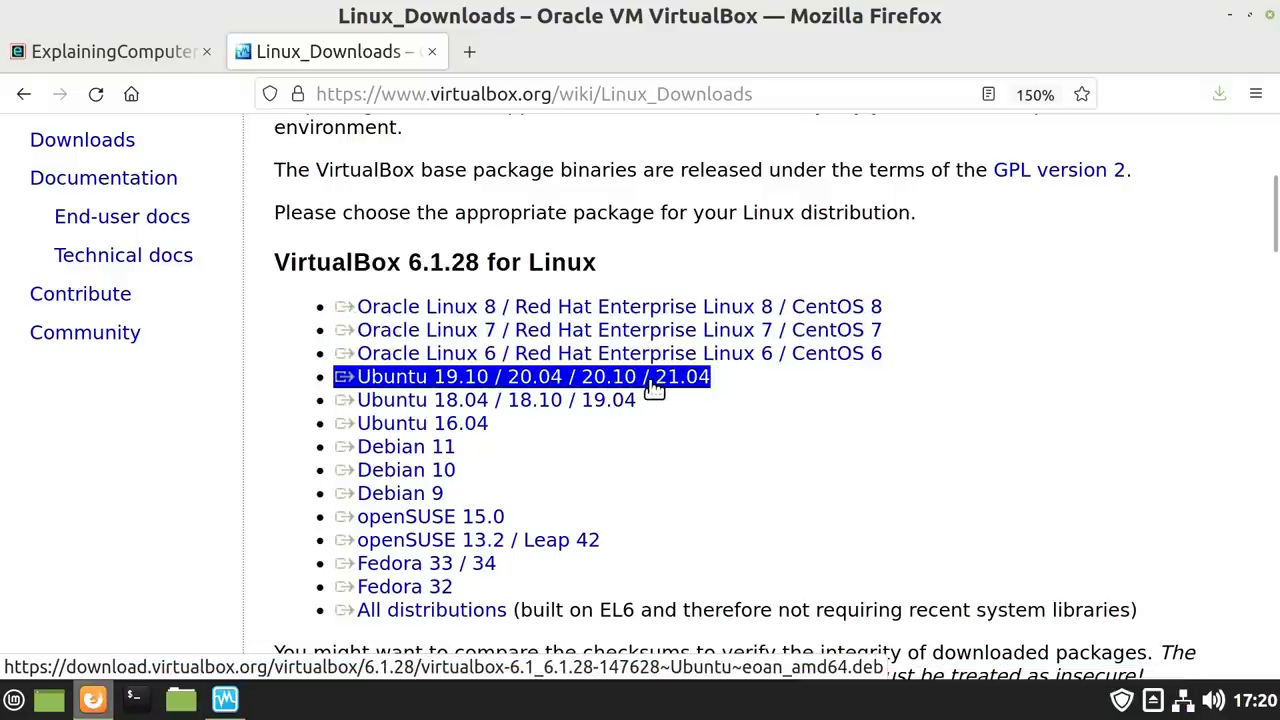
click(652, 384)
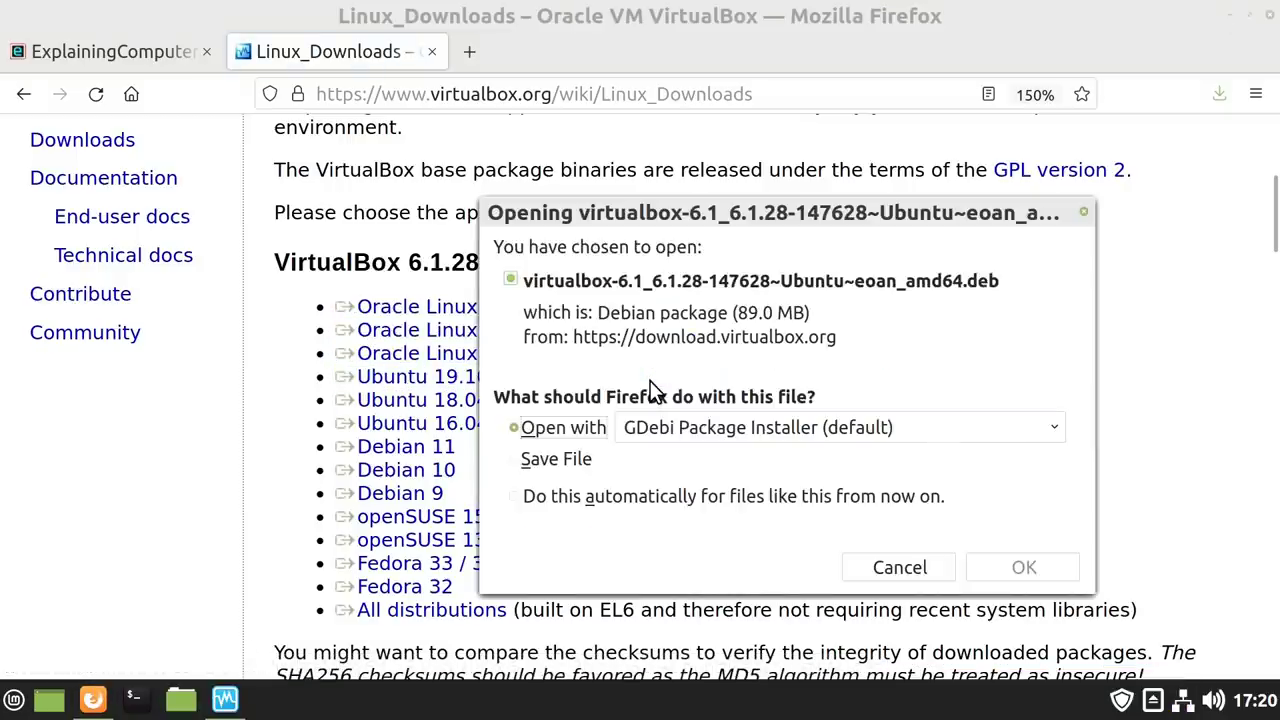
click(1020, 567)
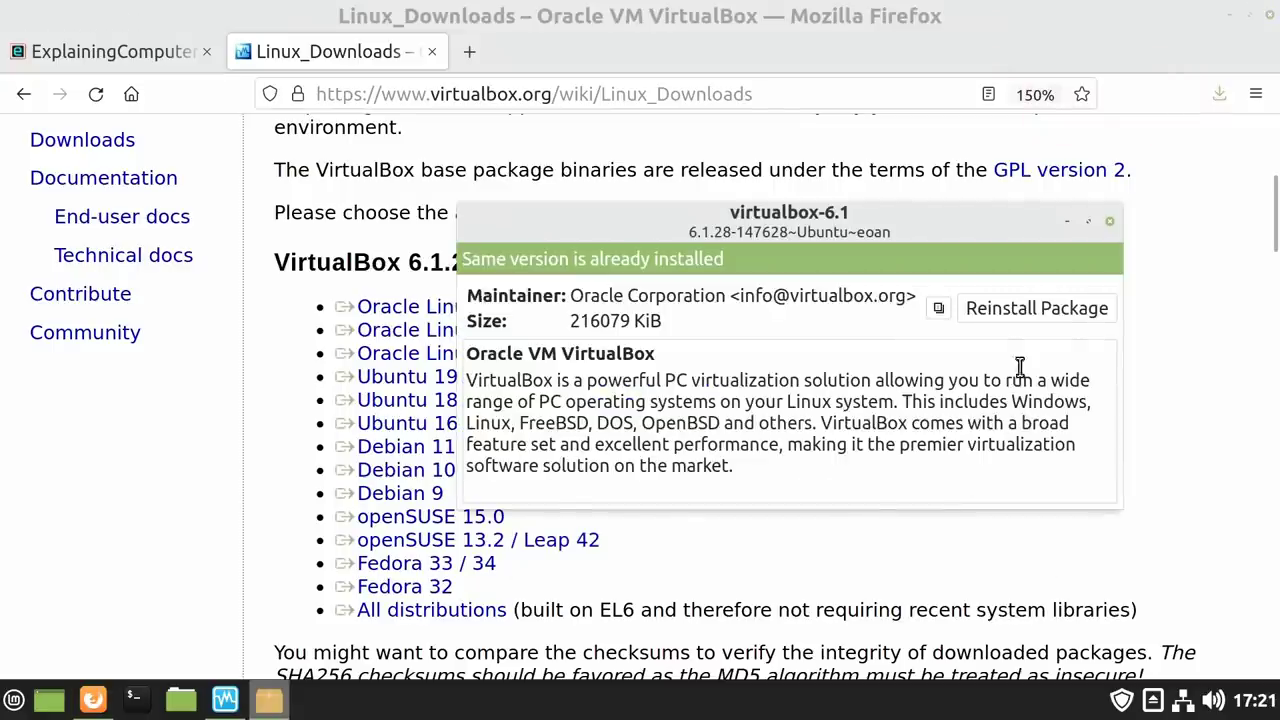
click(1109, 221)
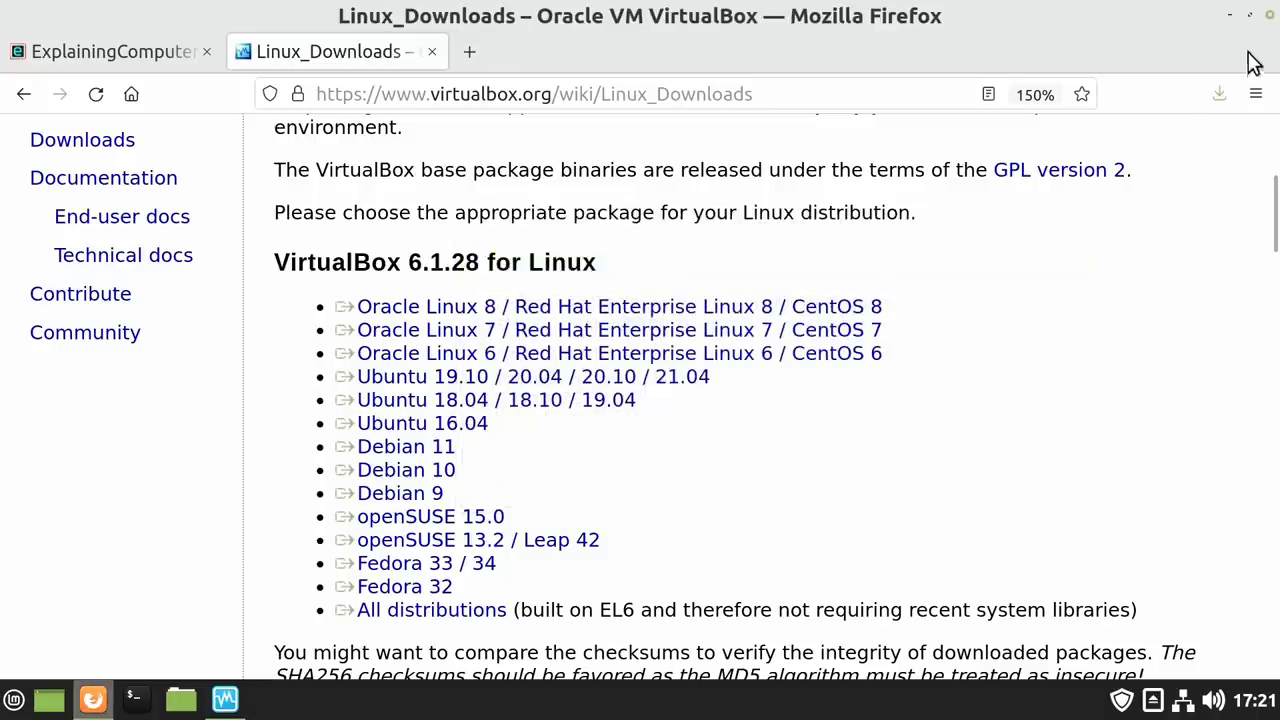
Close the browser and start a new virtual machine named Windows 11
click(1269, 18)
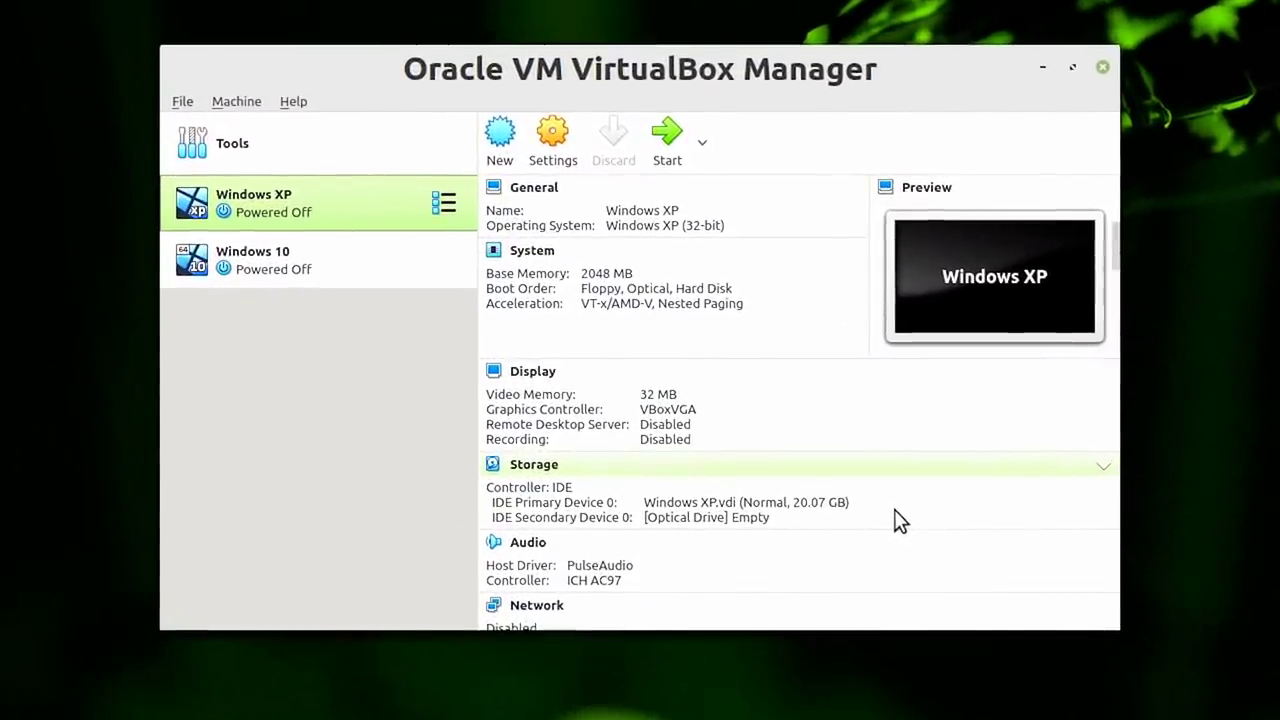
click(500, 160)
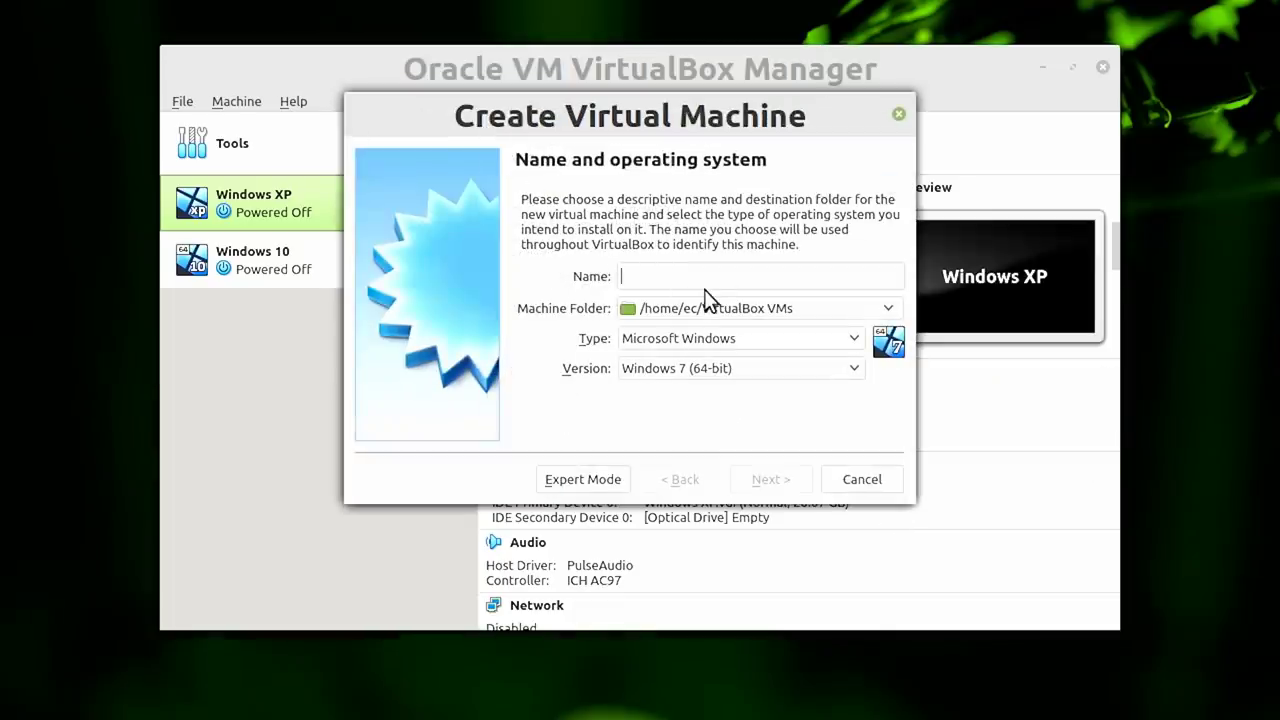
text(Windows 11)
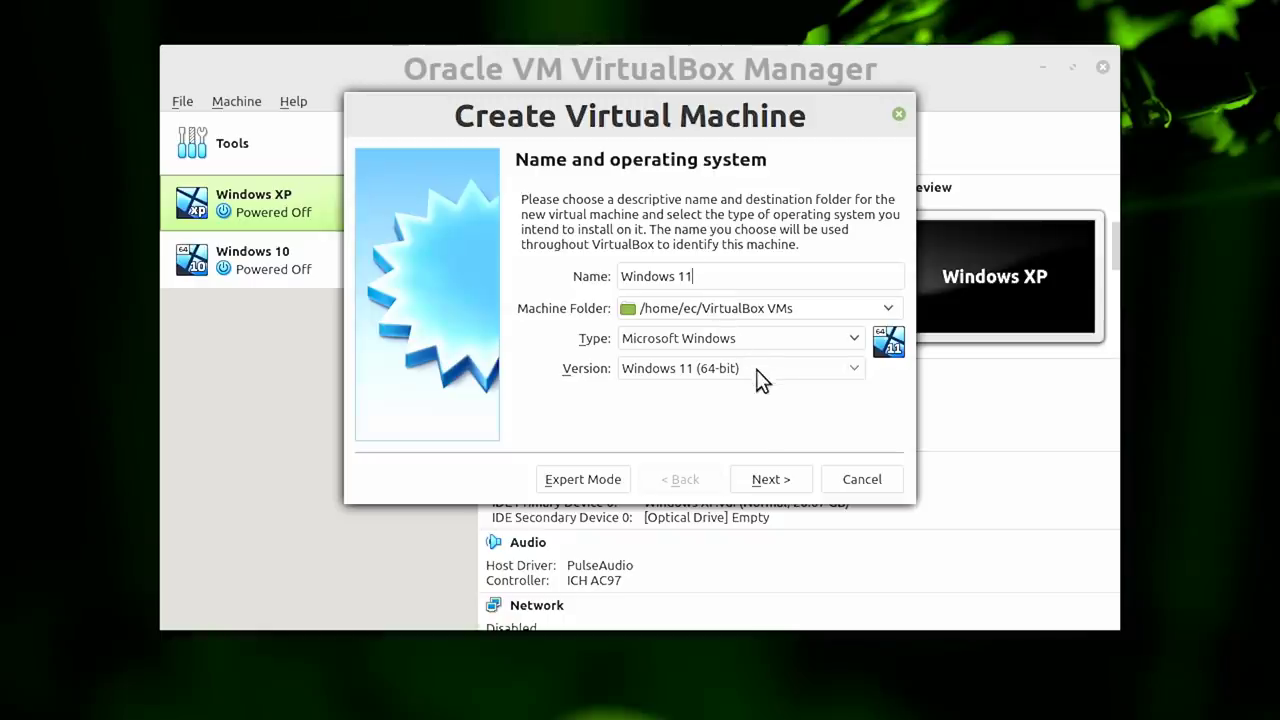
click(782, 481)
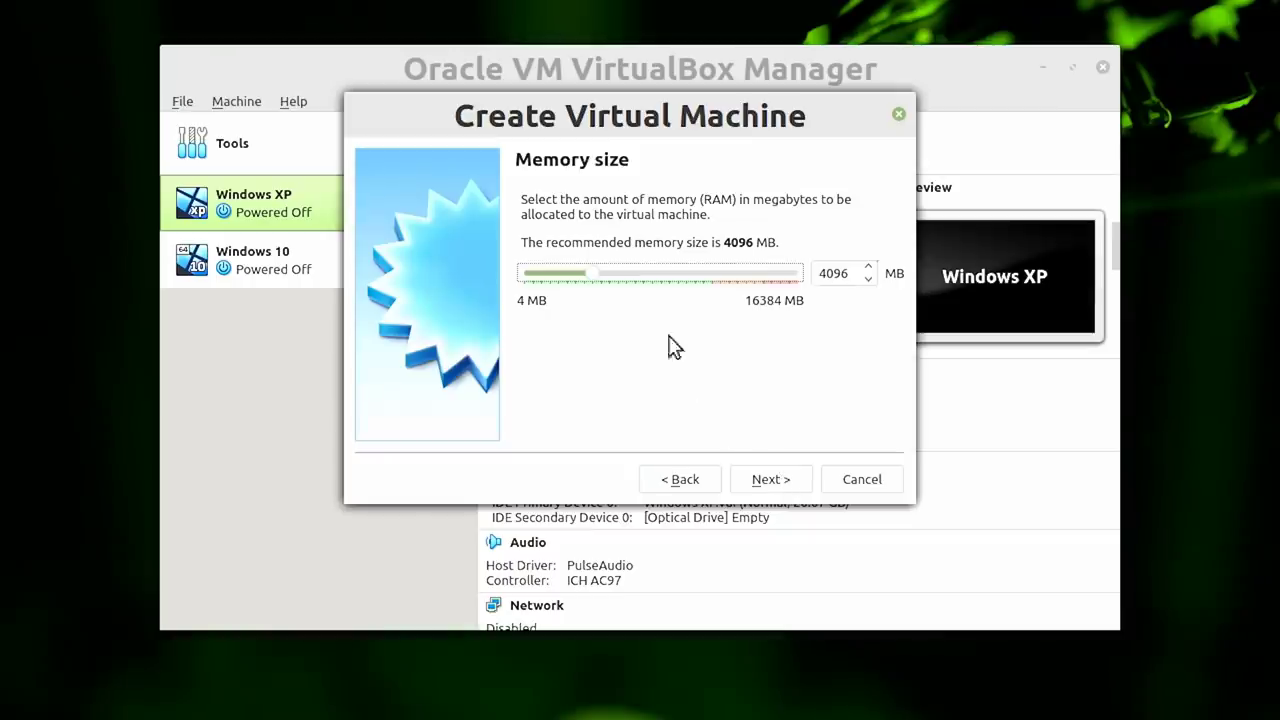
Give it 8192 MB memory and an 80 GB VDI virtual hard disk
drag(595, 266, 660, 277)
click(759, 480)
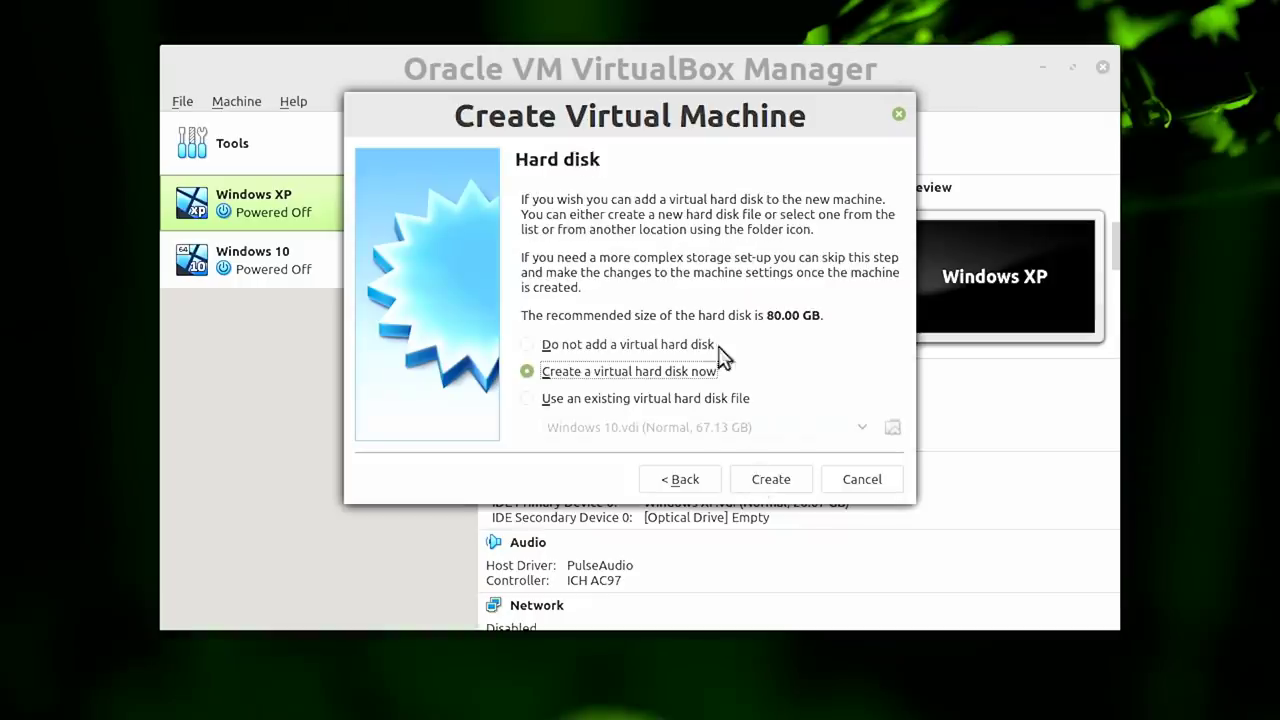
click(778, 488)
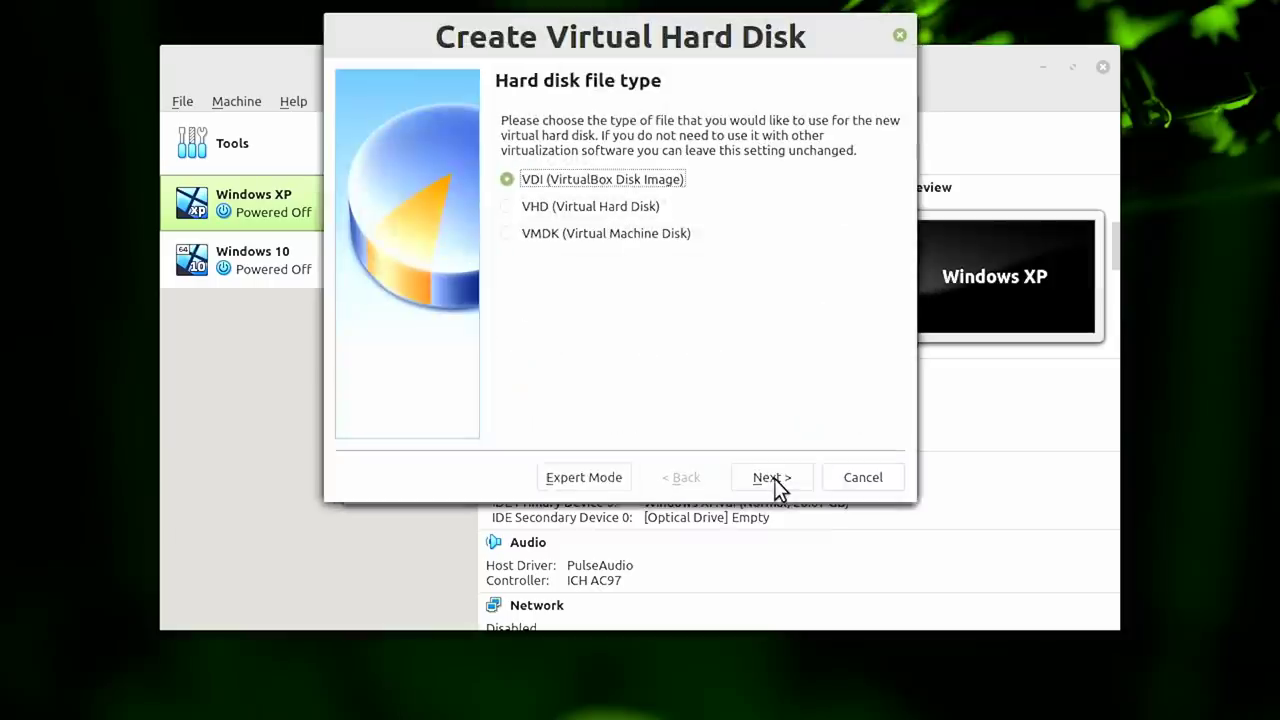
click(779, 488)
click(779, 486)
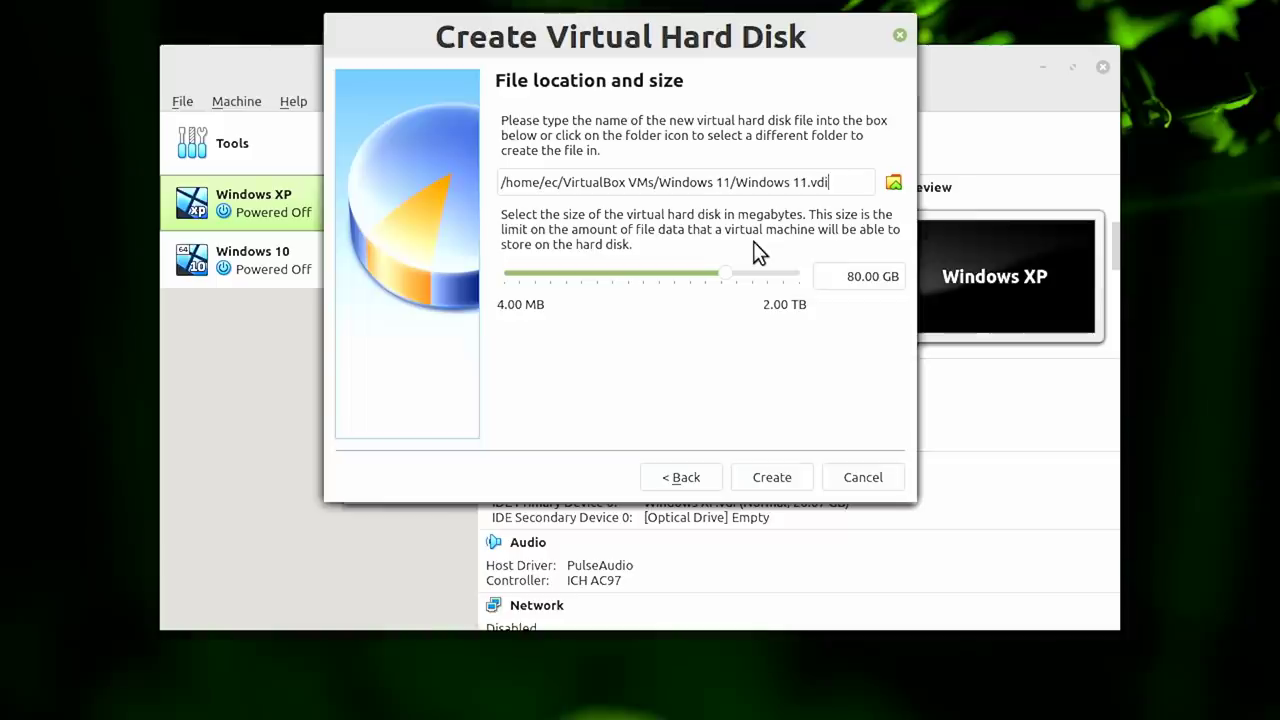
click(772, 478)
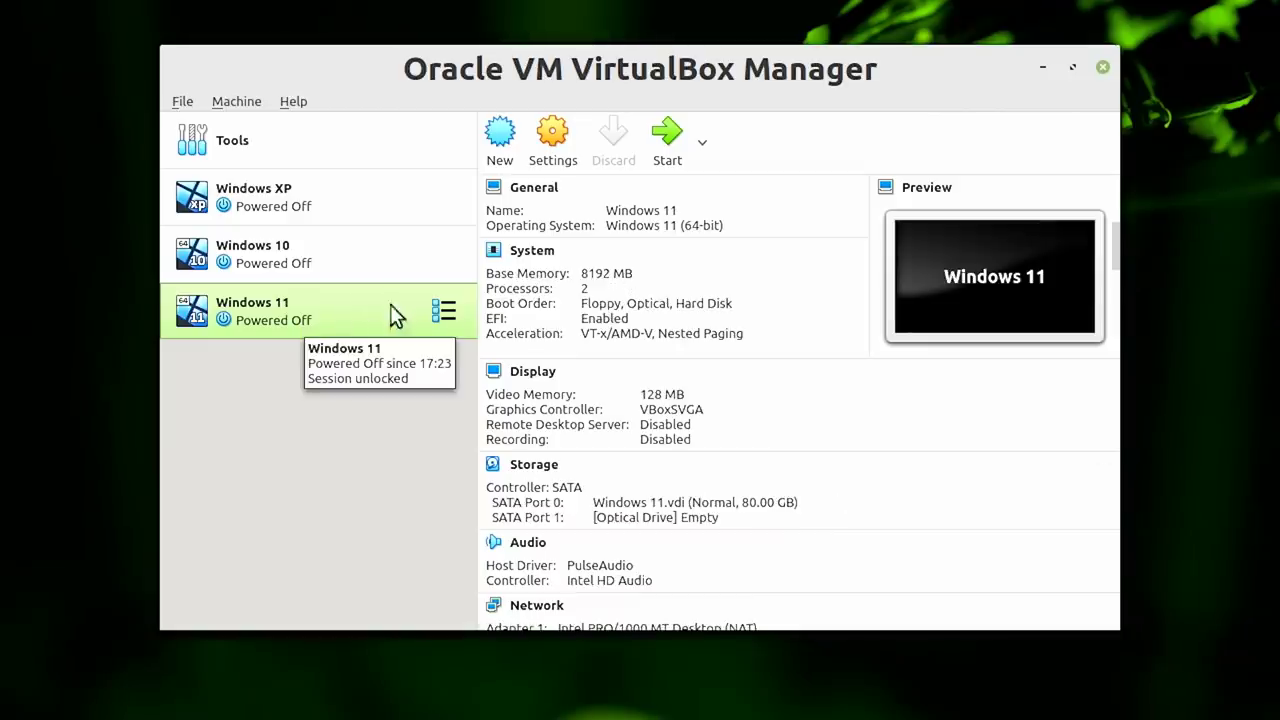
Raise the Windows 11 VM's processor count from 2 to 4 and save
click(556, 148)
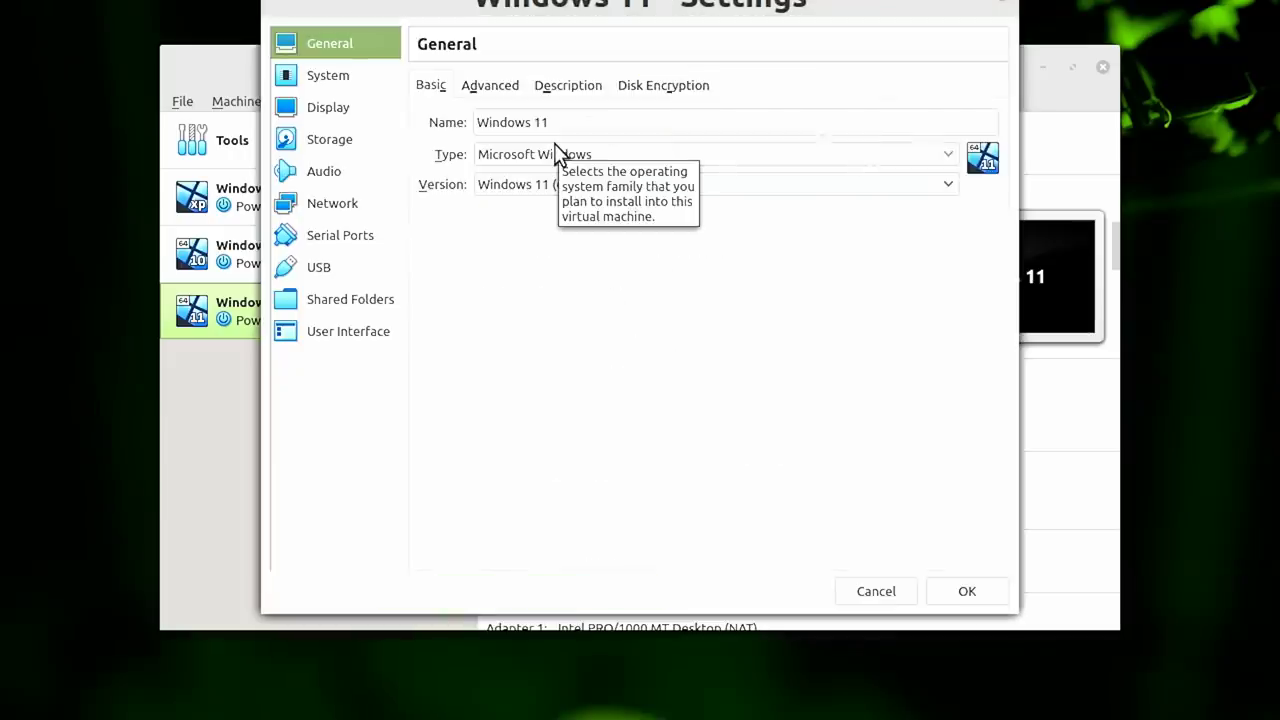
click(331, 75)
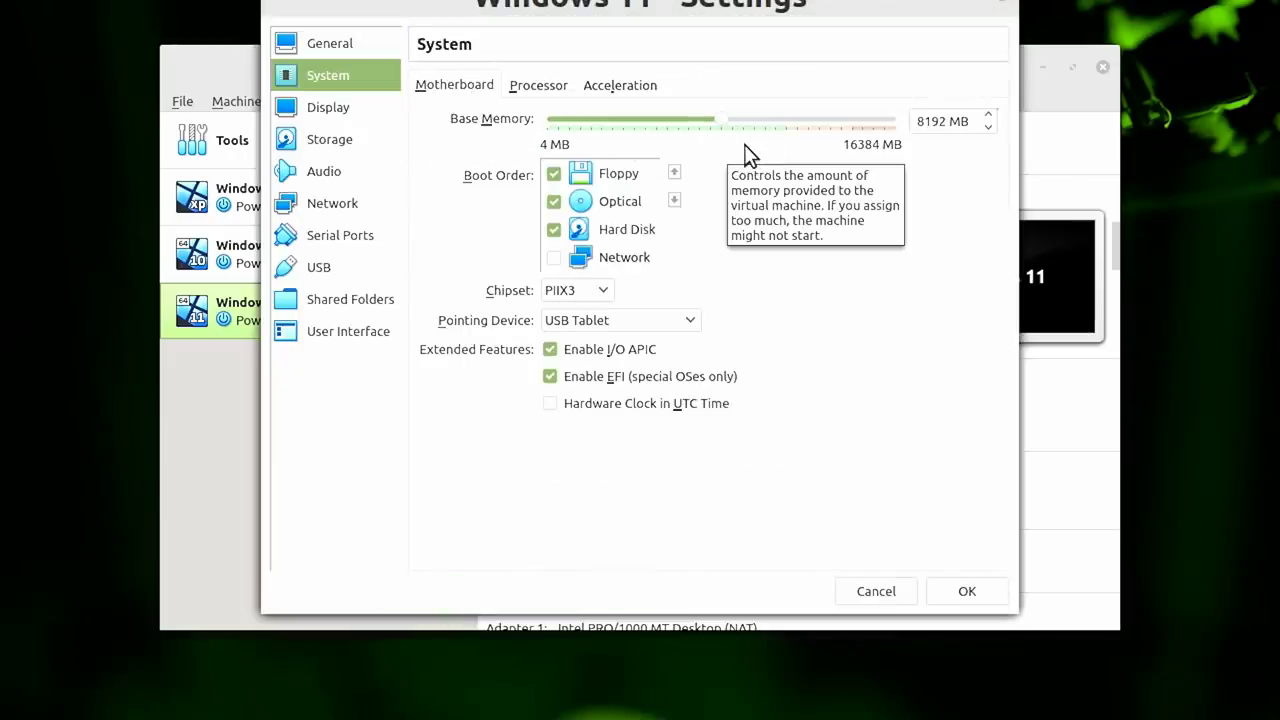
click(555, 92)
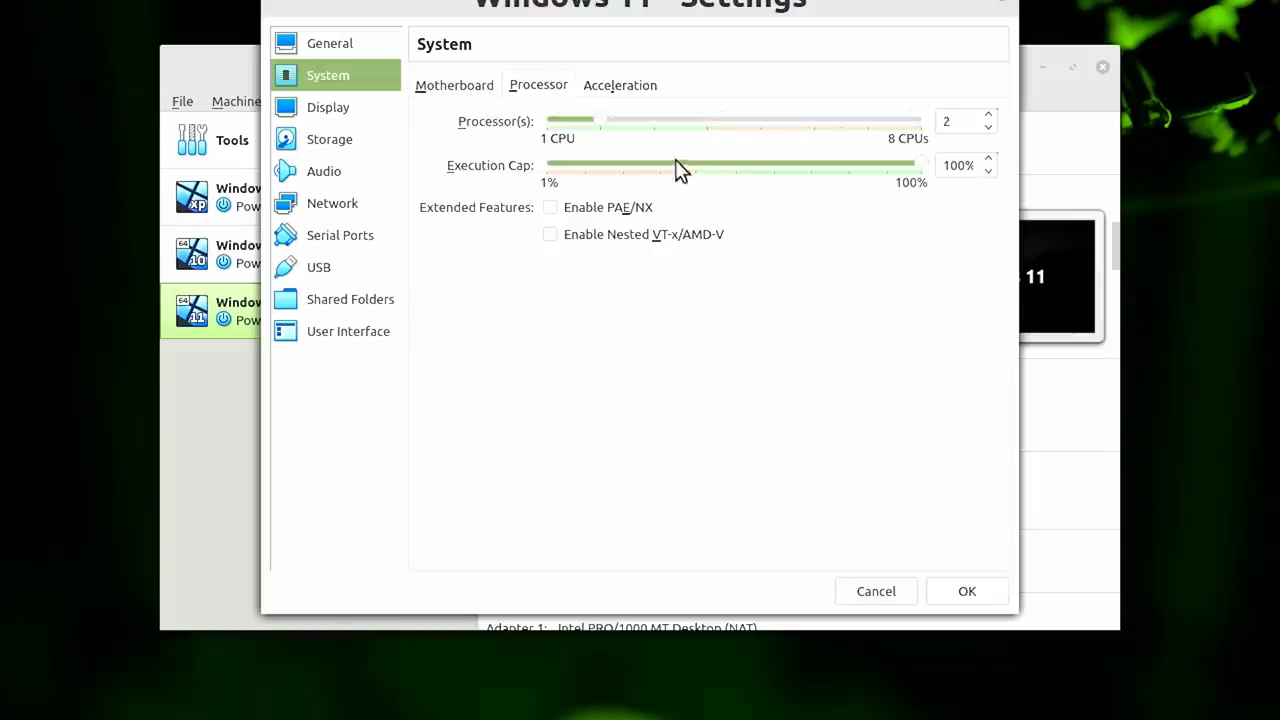
click(706, 134)
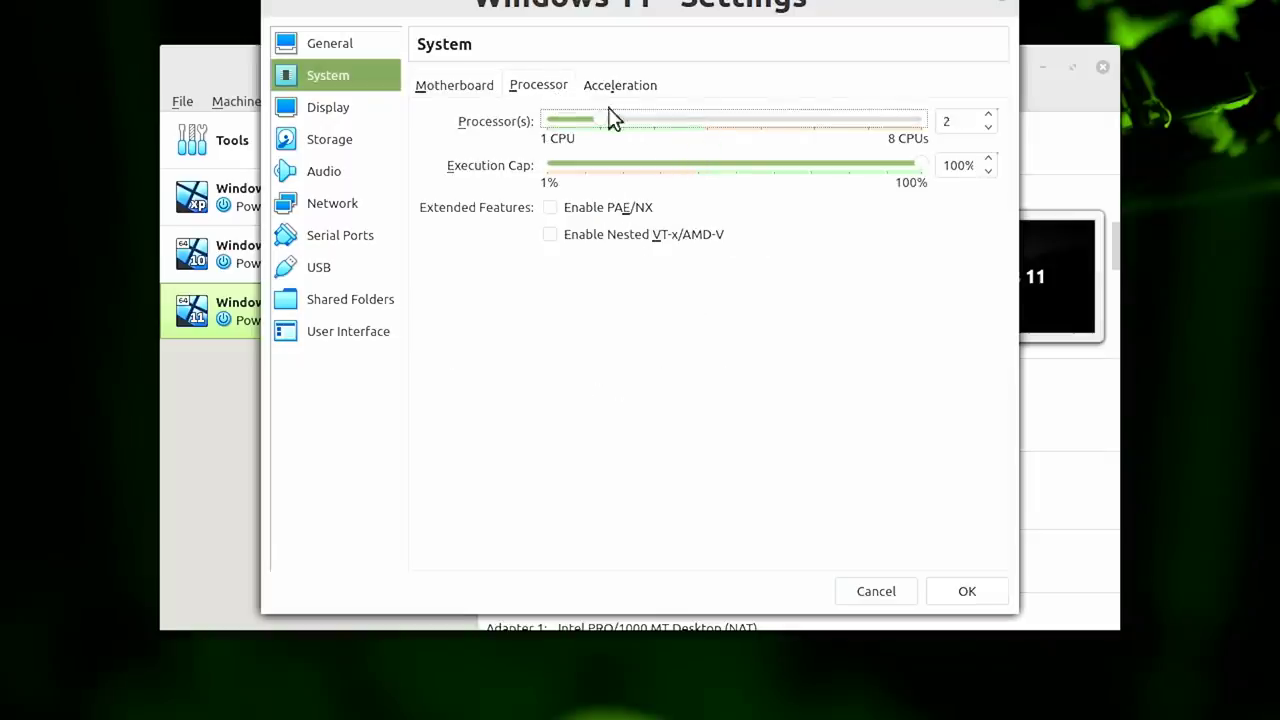
drag(600, 113, 696, 127)
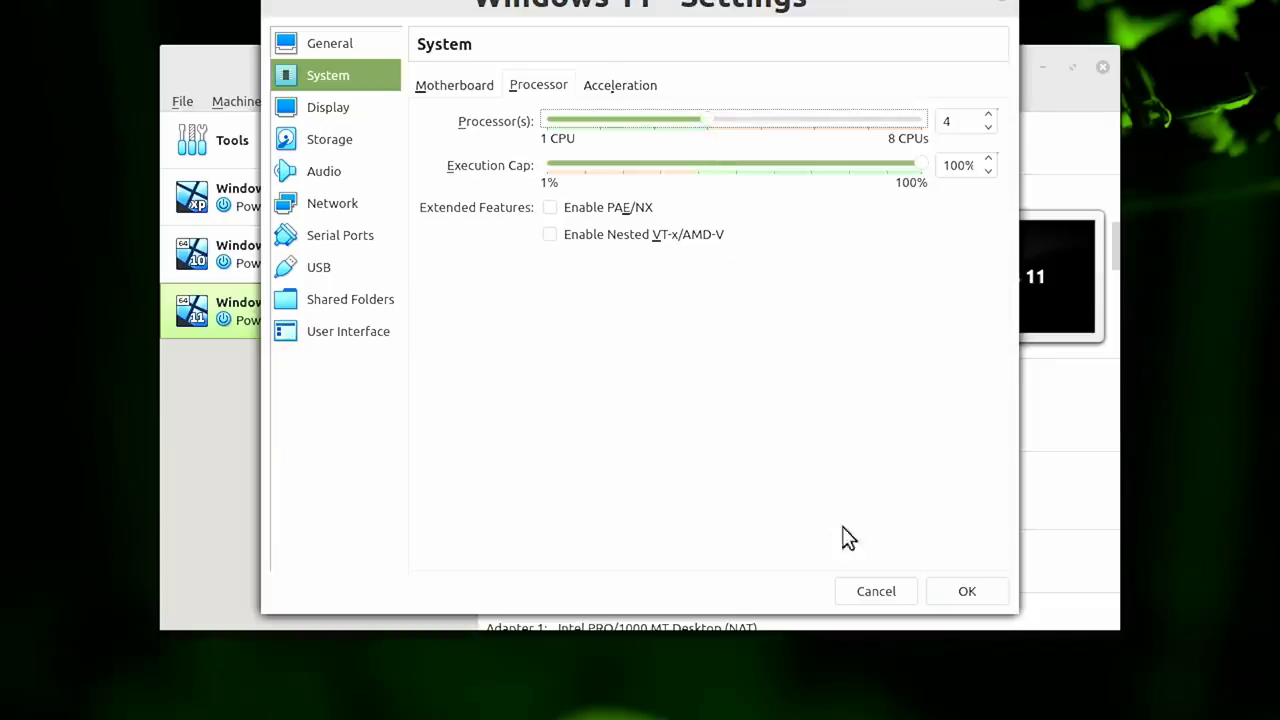
click(962, 594)
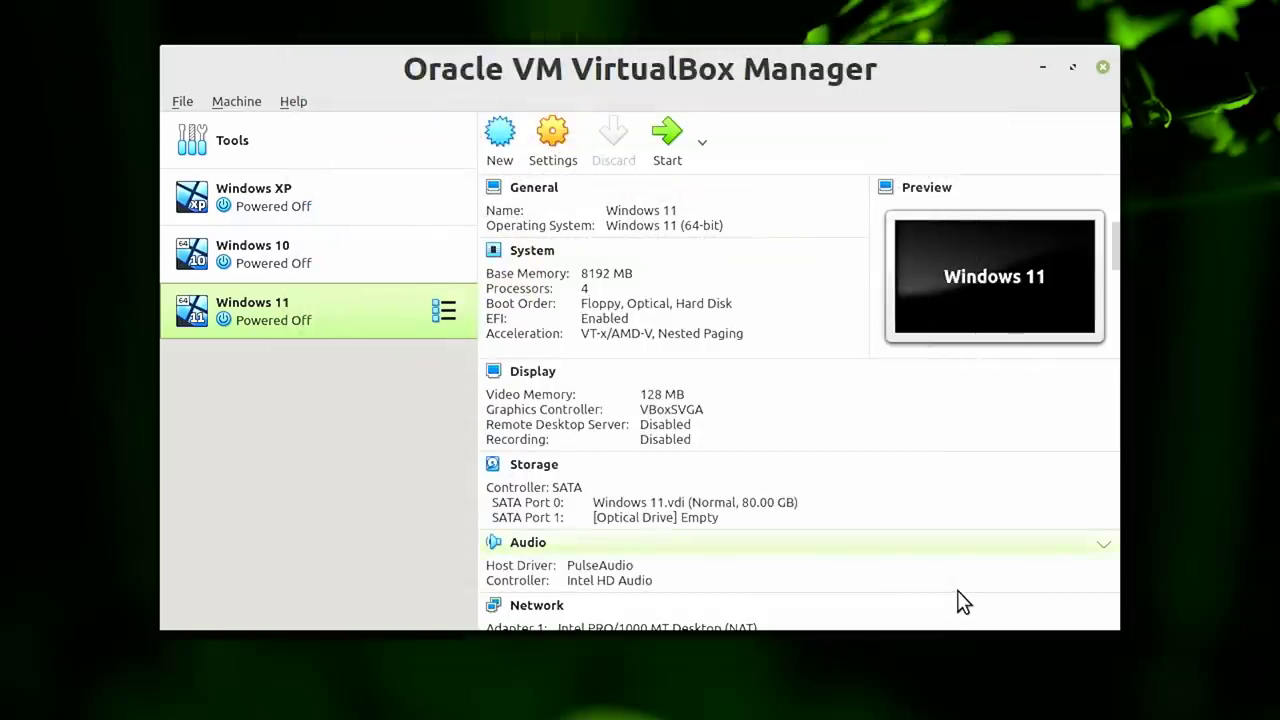
Add Win11_English_x64.iso from Downloads as the start-up disk and boot the Windows 11 VM
double_click(303, 308)
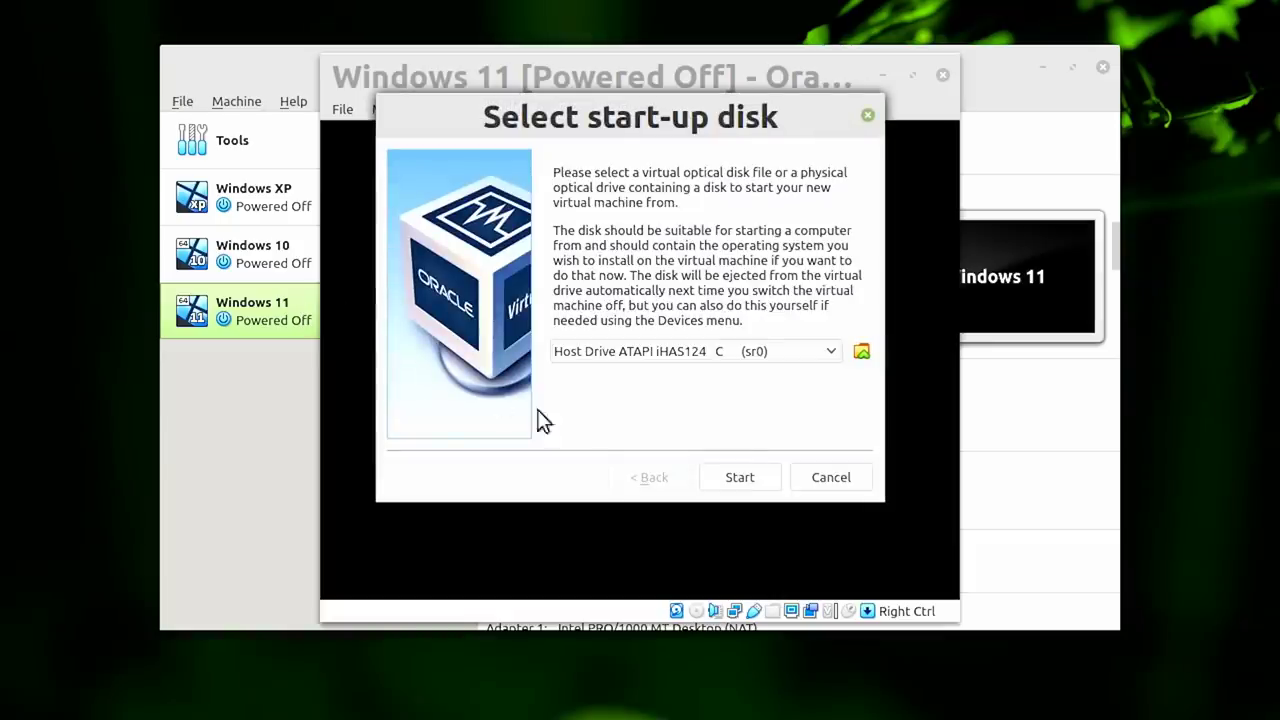
click(862, 351)
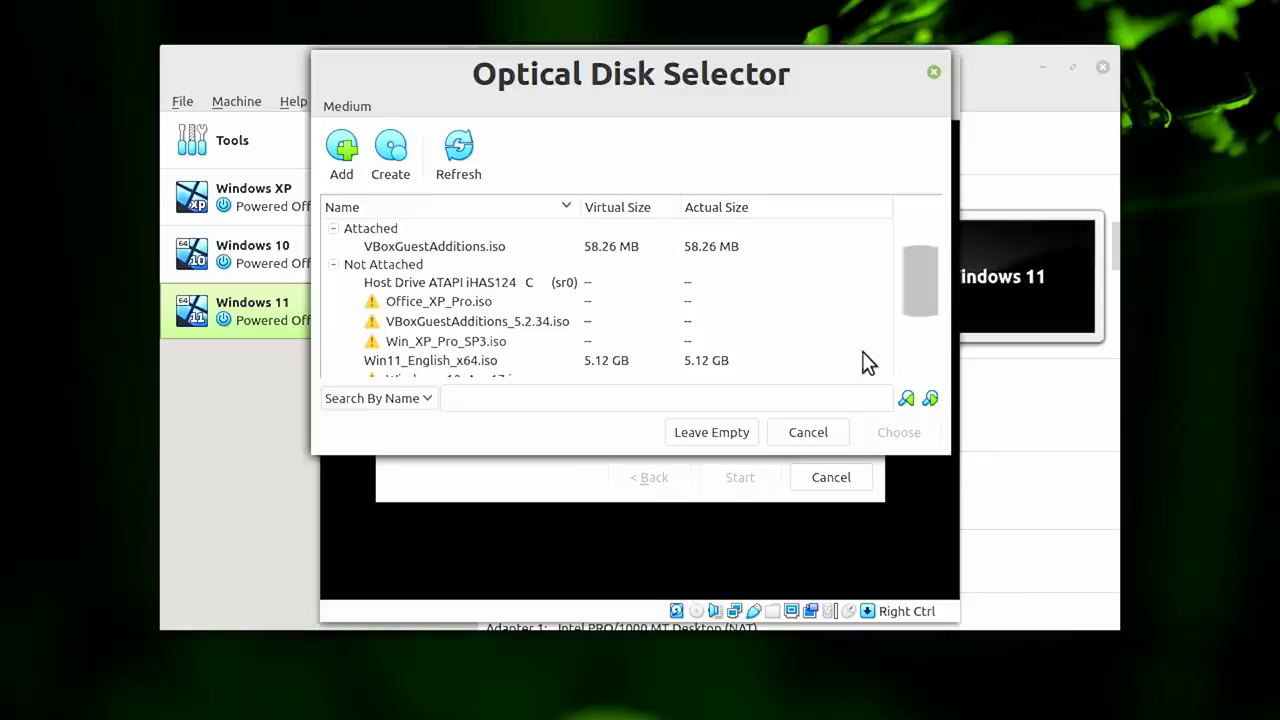
click(513, 364)
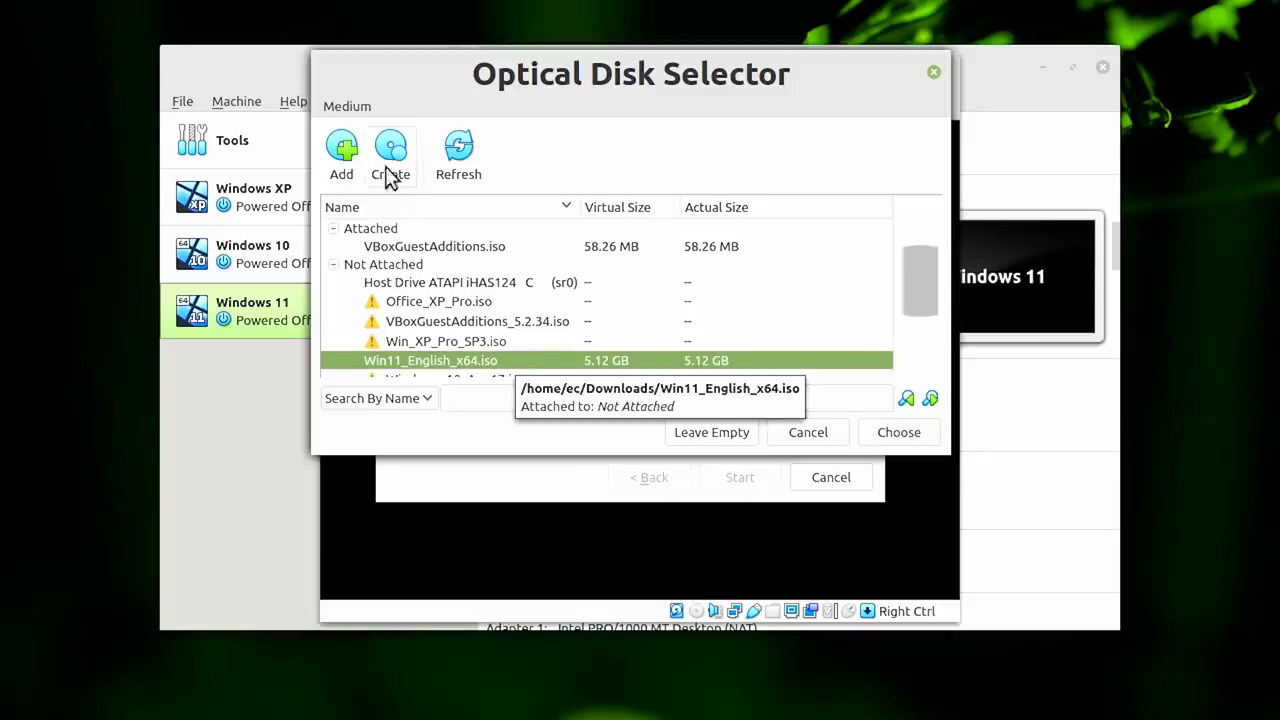
click(341, 160)
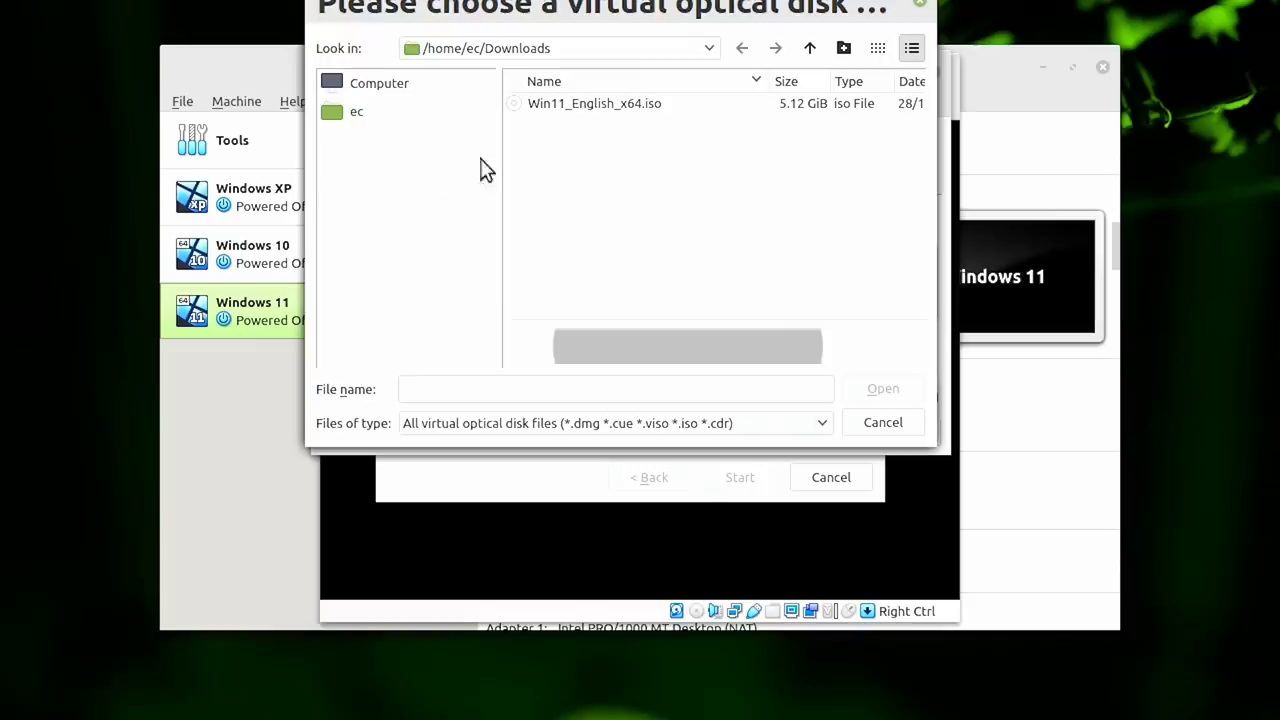
click(631, 105)
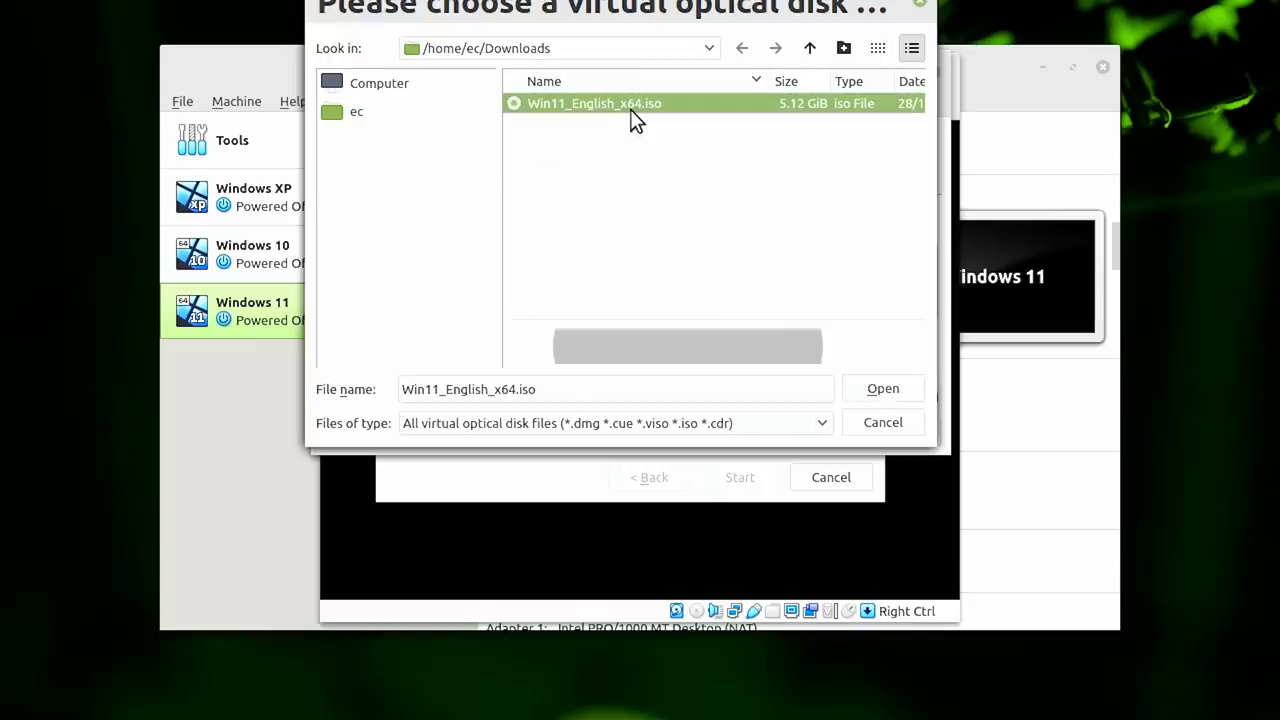
click(868, 389)
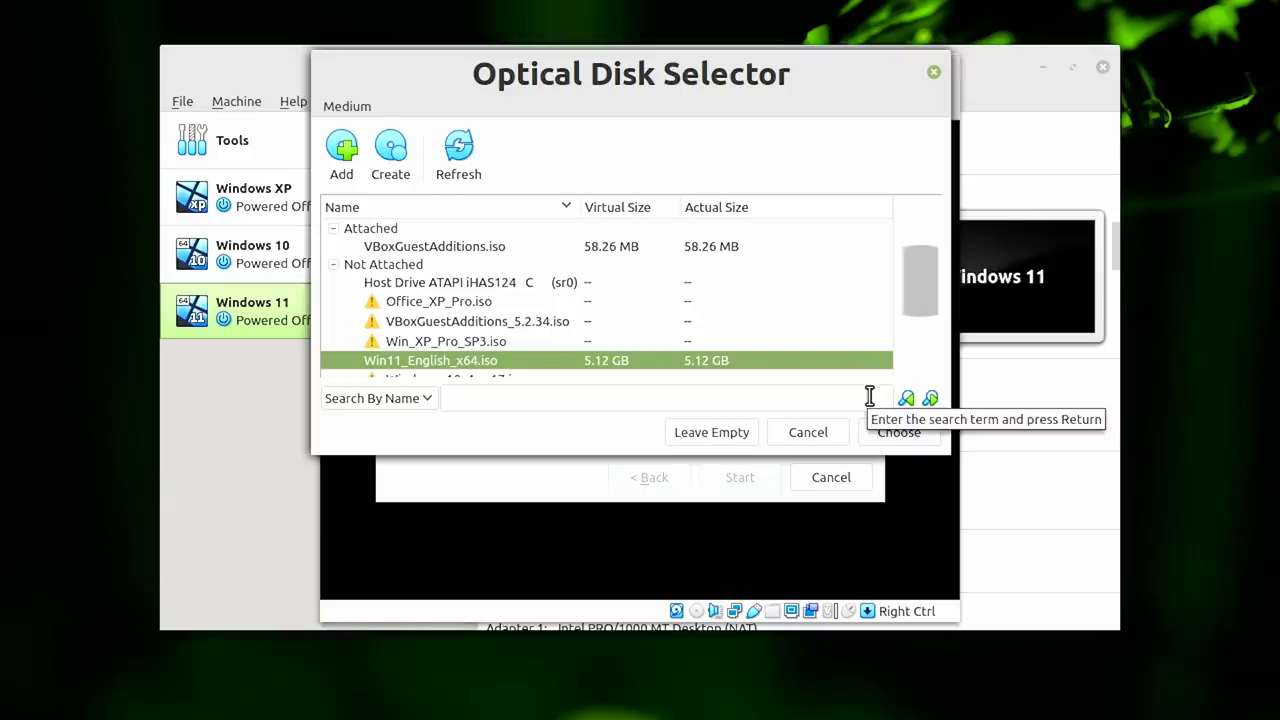
click(896, 432)
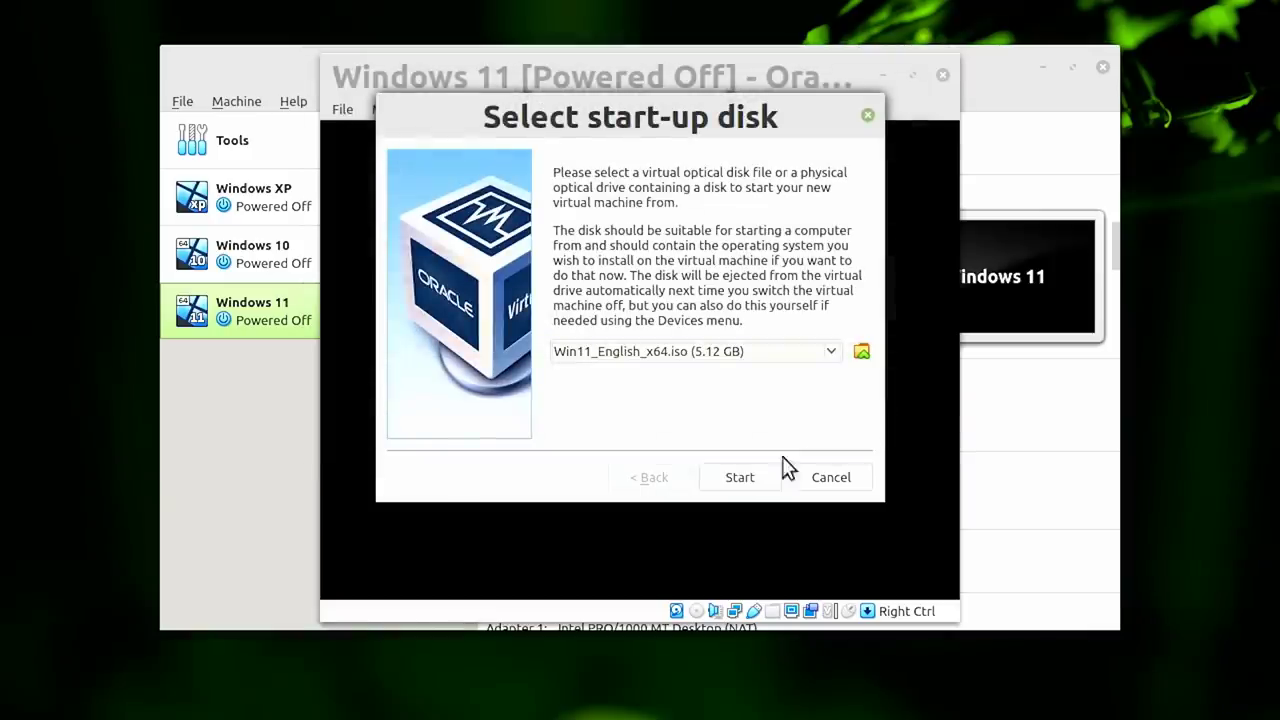
click(742, 478)
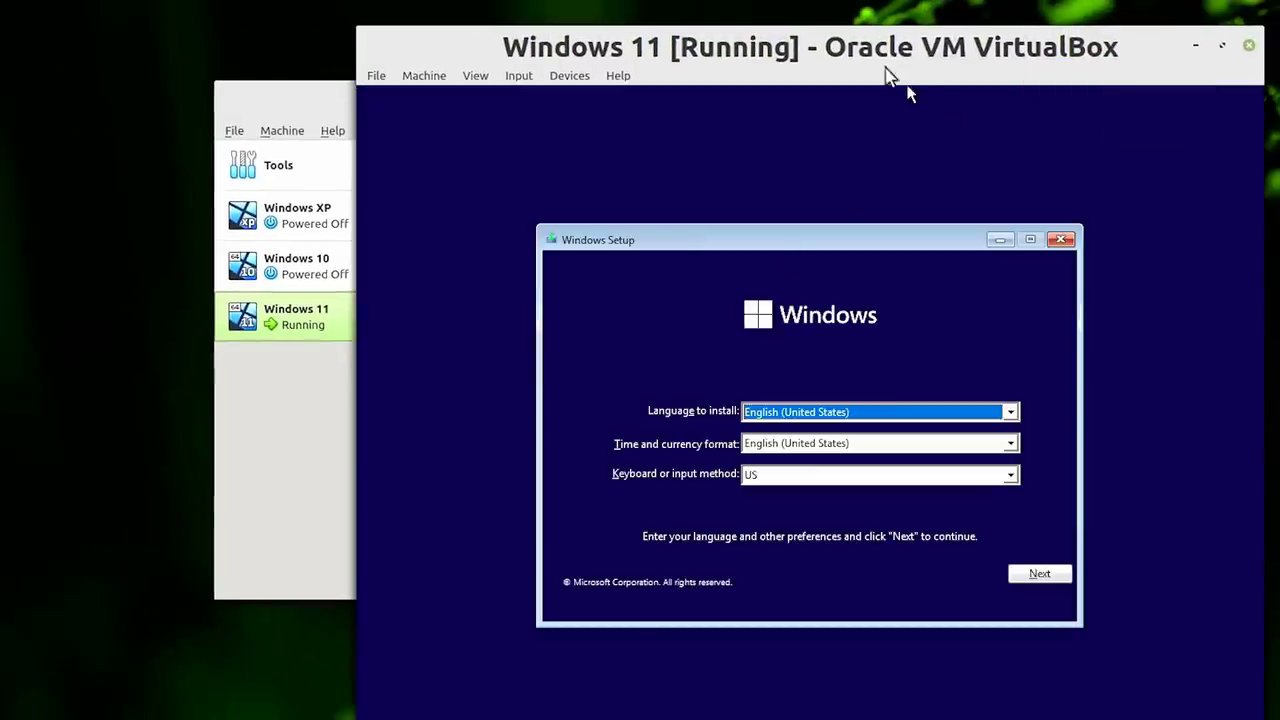
Begin Windows 11 setup without a product key and select the Windows 11 Pro edition
drag(885, 70, 708, 0)
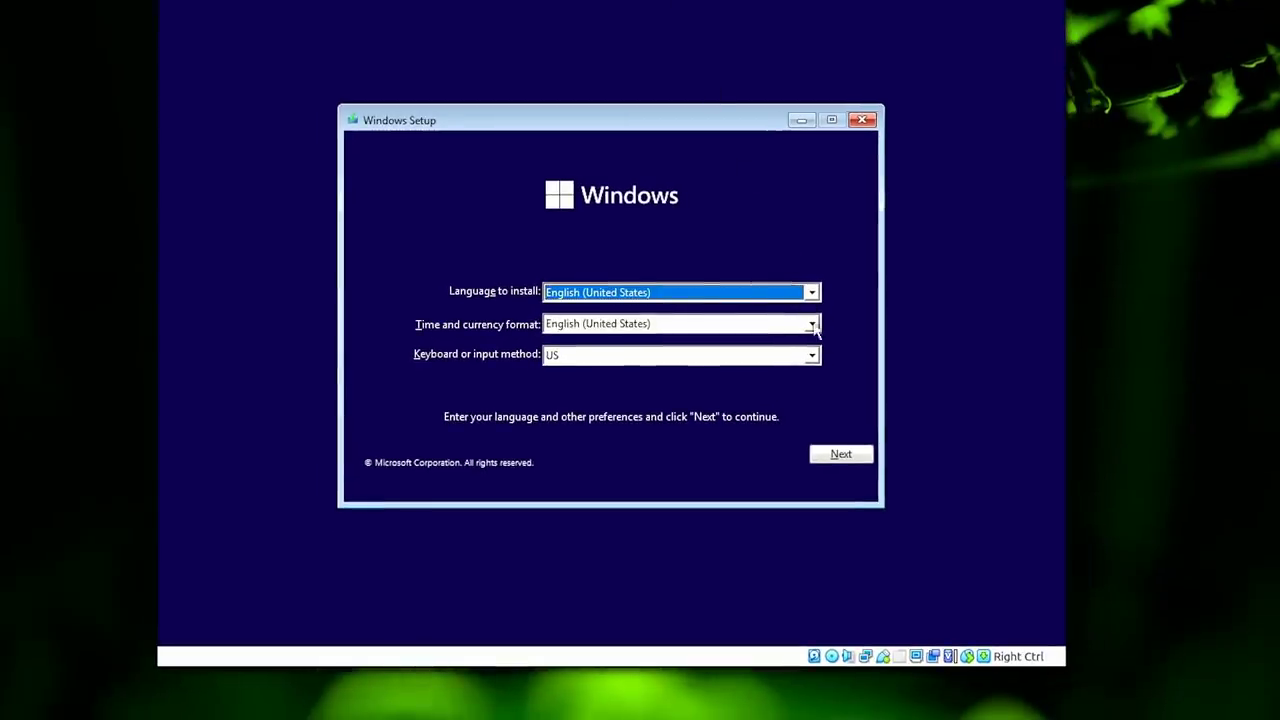
click(838, 456)
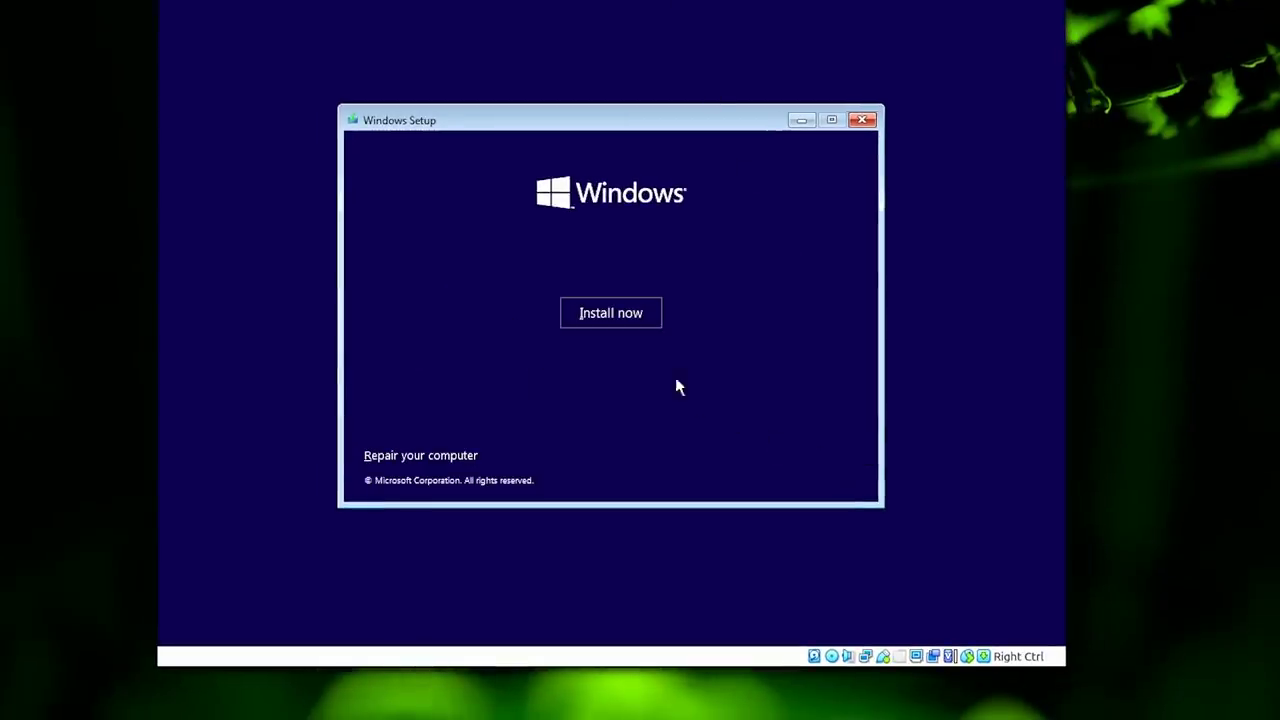
click(617, 305)
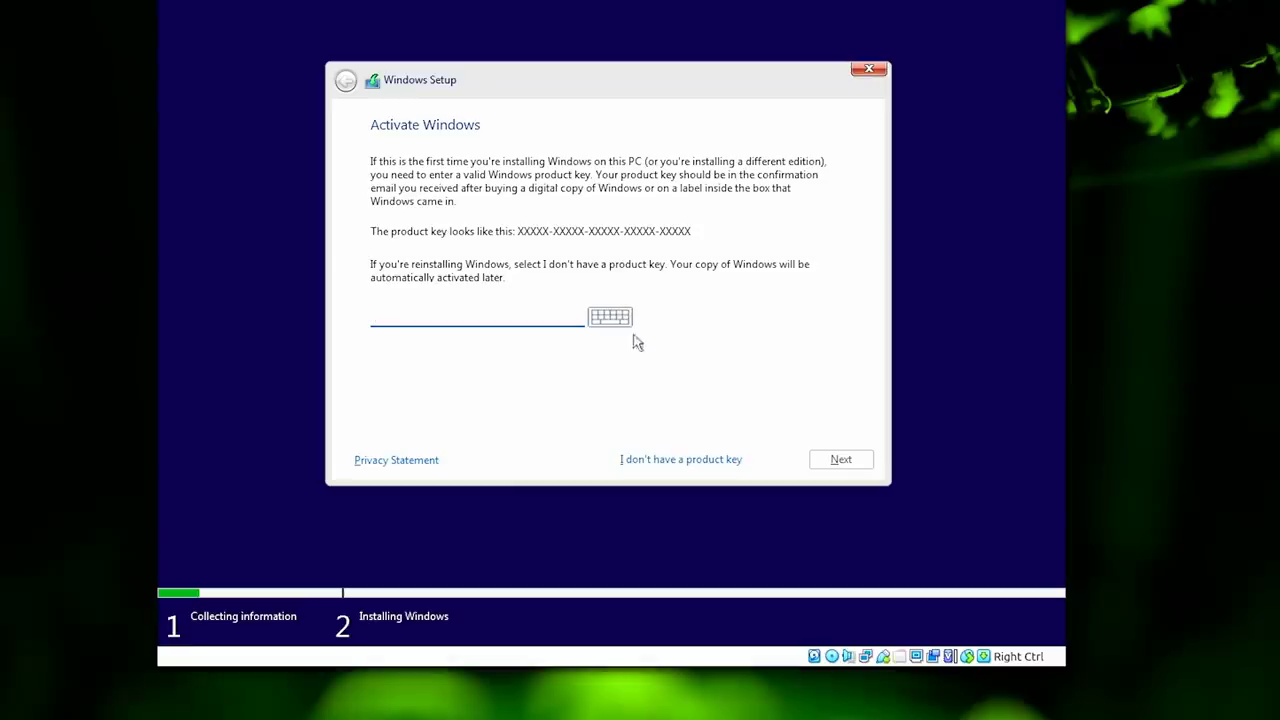
click(683, 460)
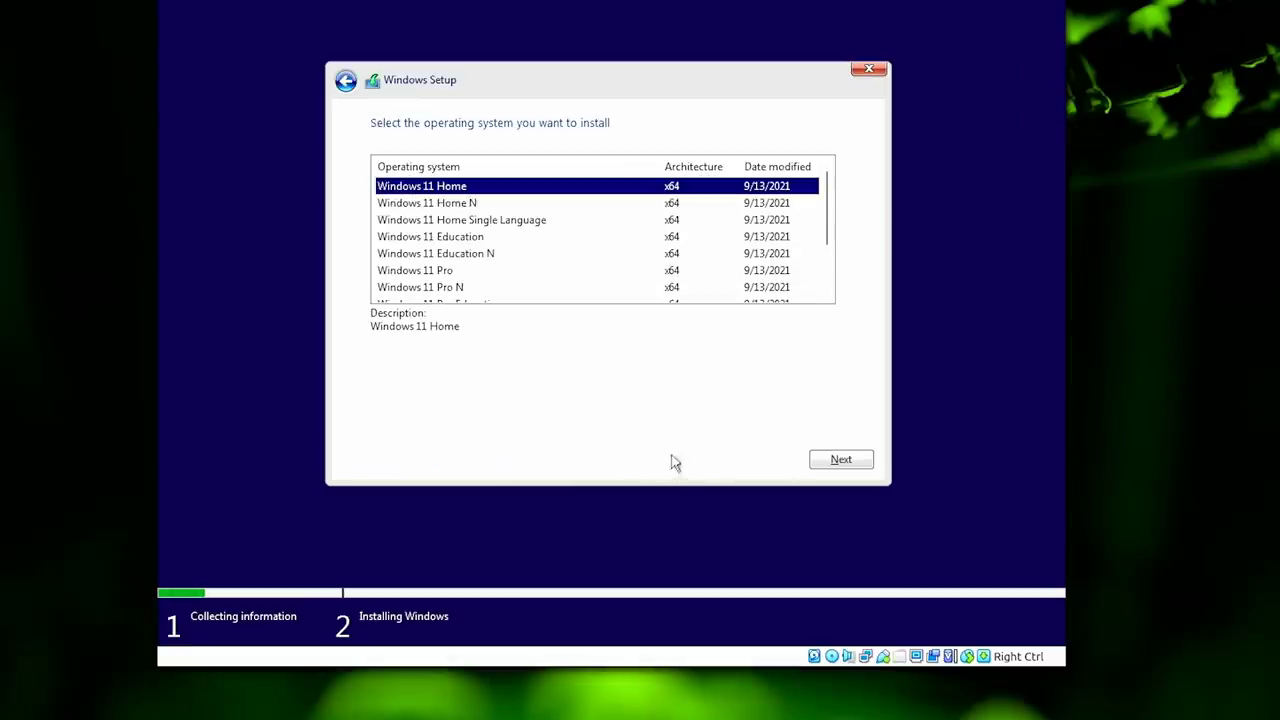
click(435, 277)
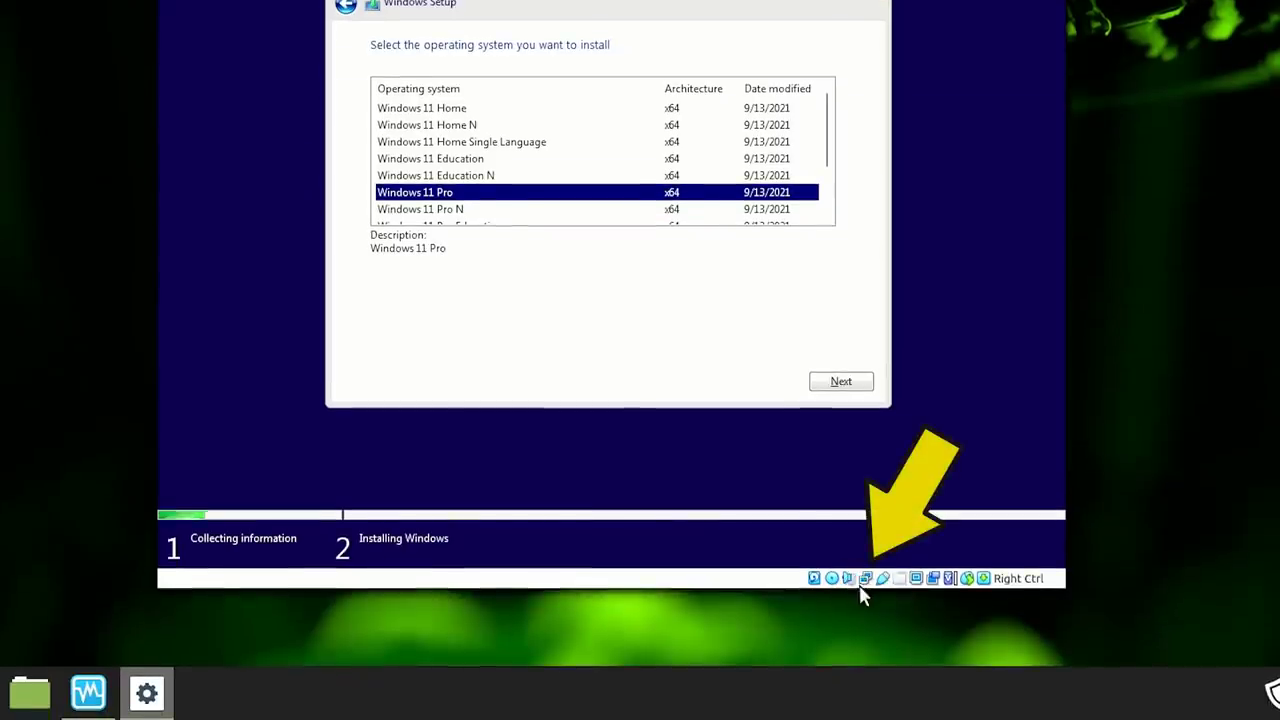
Continue with Windows 11 Pro, then go back from the unsupported-PC notice
right_click(864, 580)
click(891, 640)
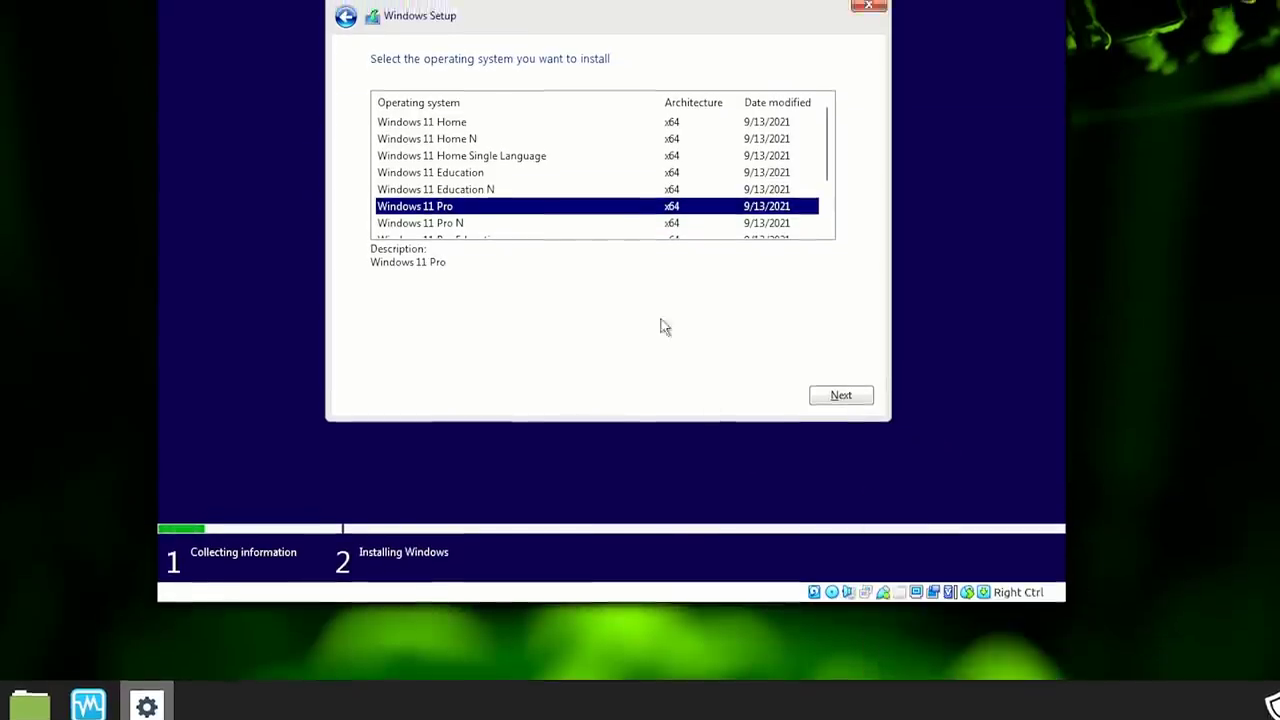
click(830, 394)
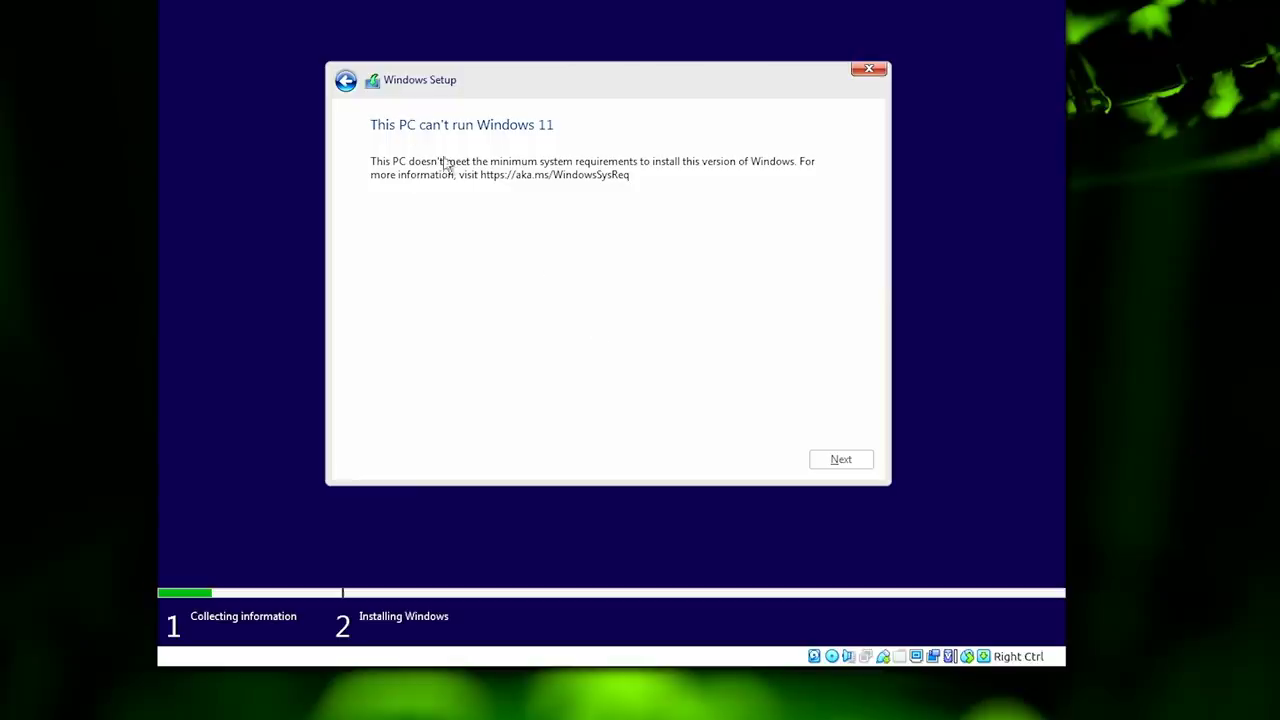
click(346, 82)
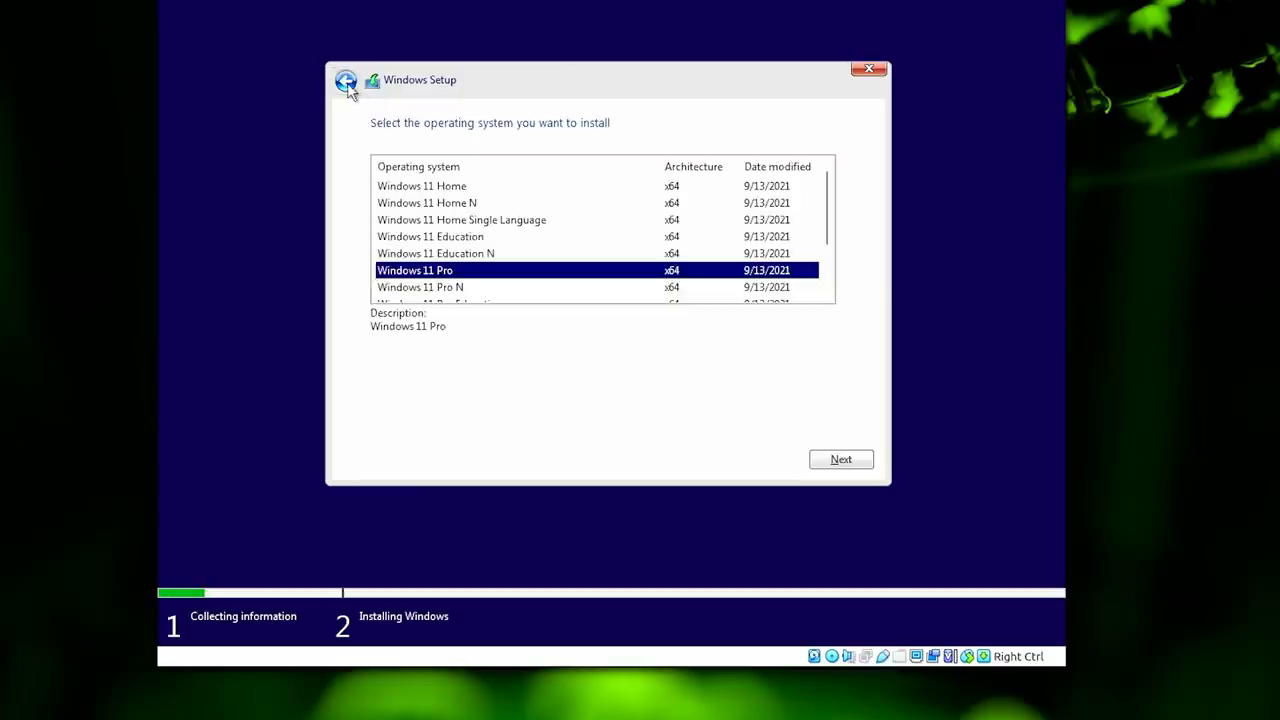
Launch regedit from a Shift+F10 console and navigate to HKEY_LOCAL_MACHINE\SYSTEM\Setup
click(346, 82)
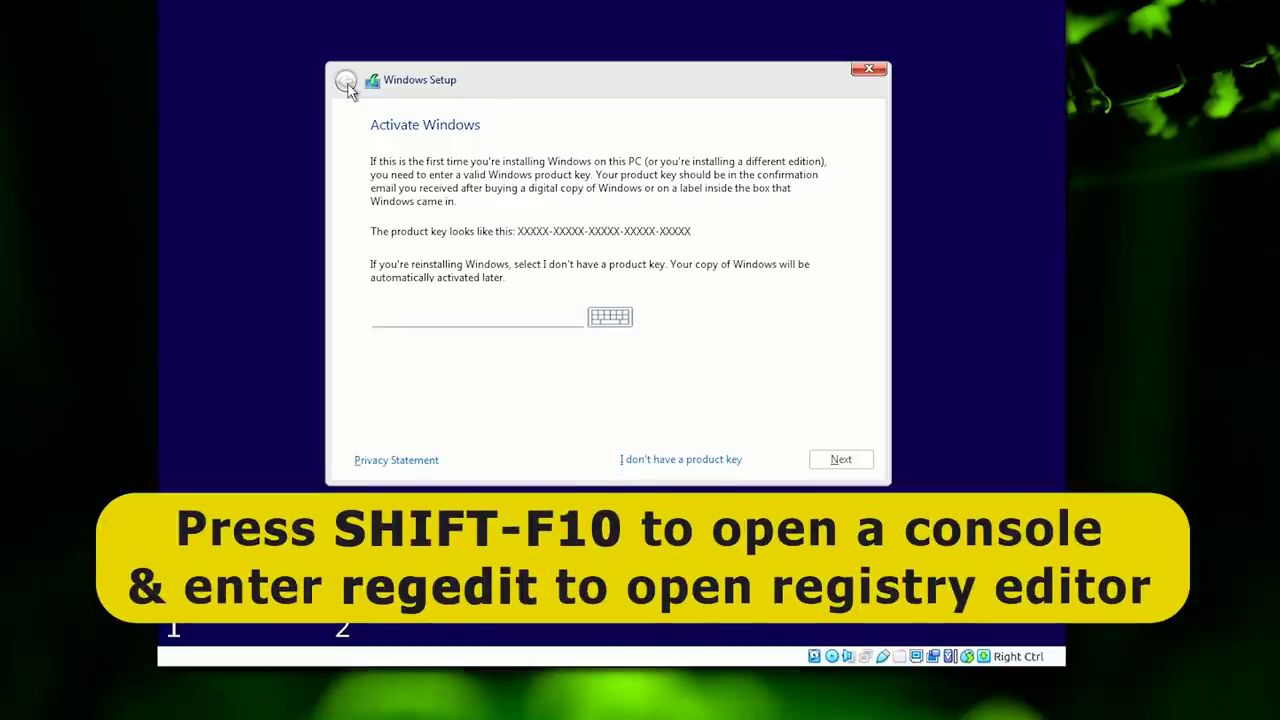
key(shift+F10)
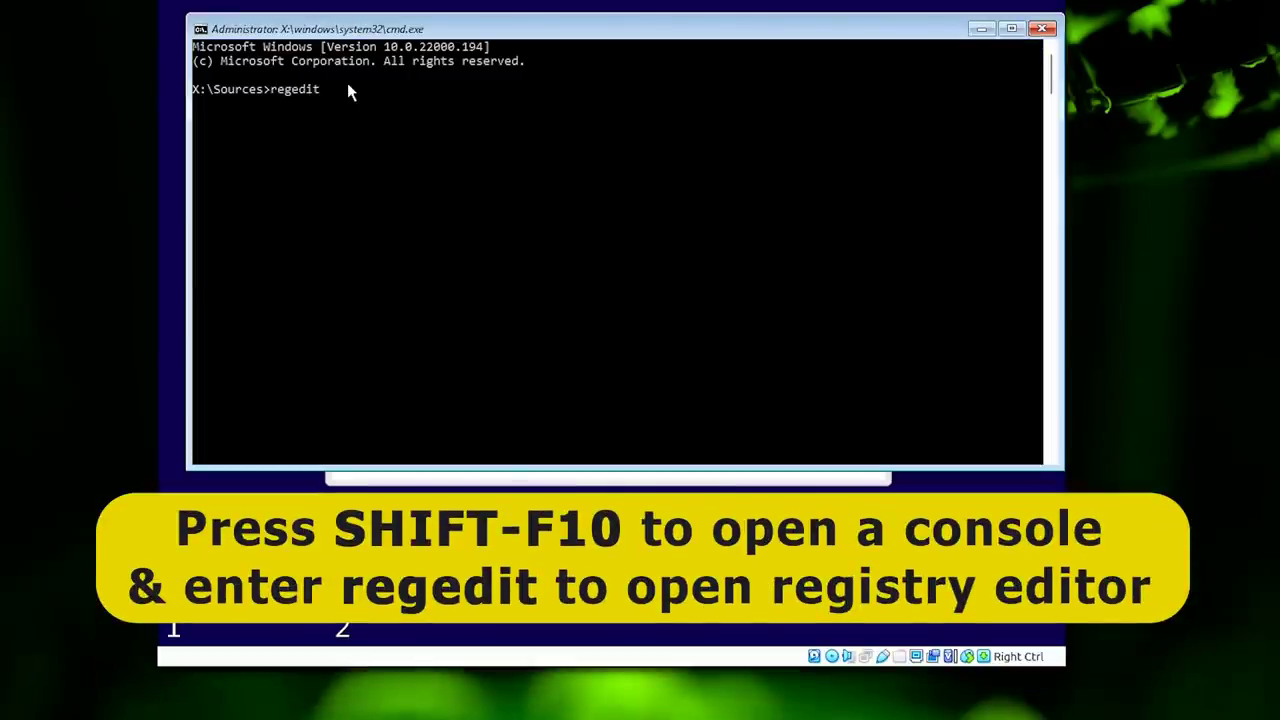
key(Return)
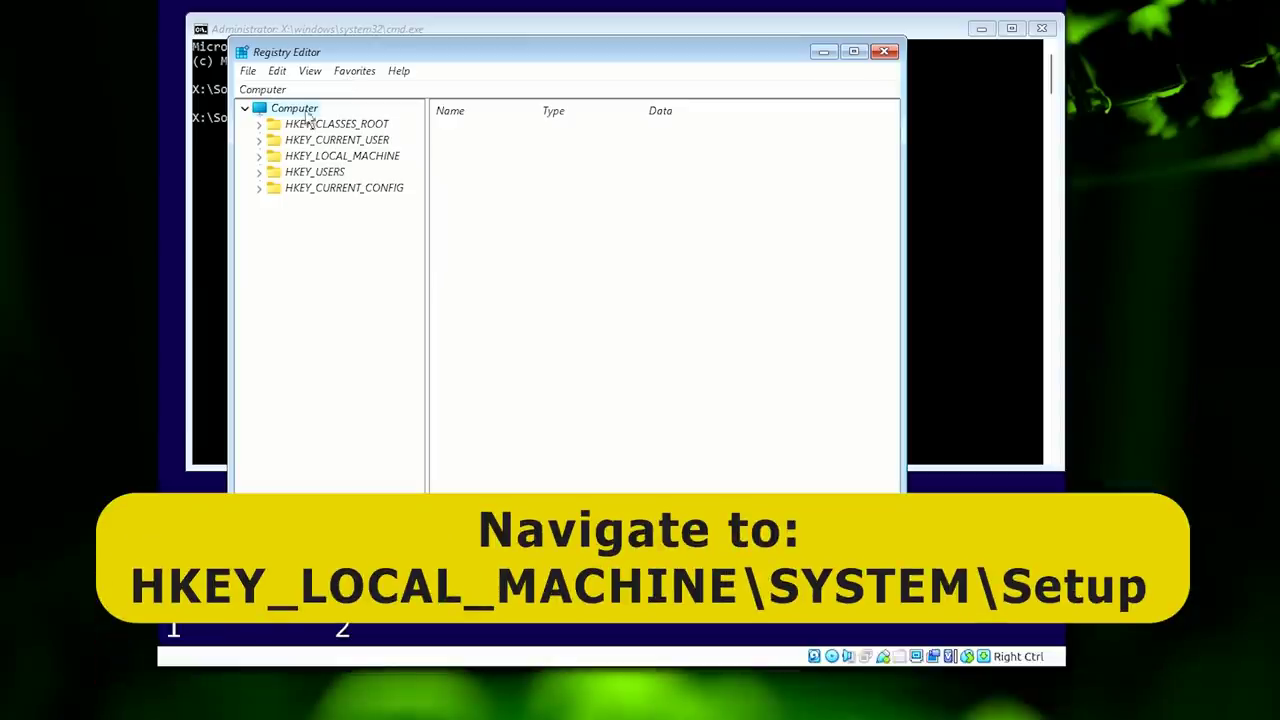
click(259, 156)
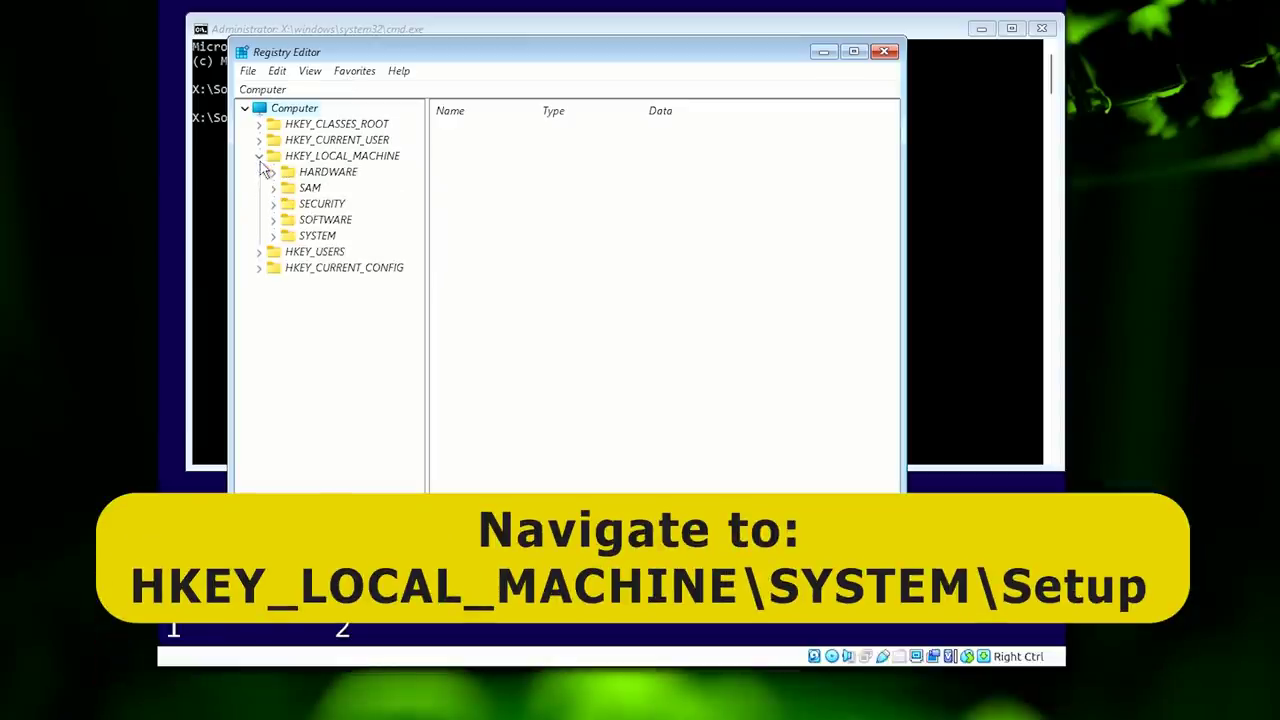
double_click(318, 237)
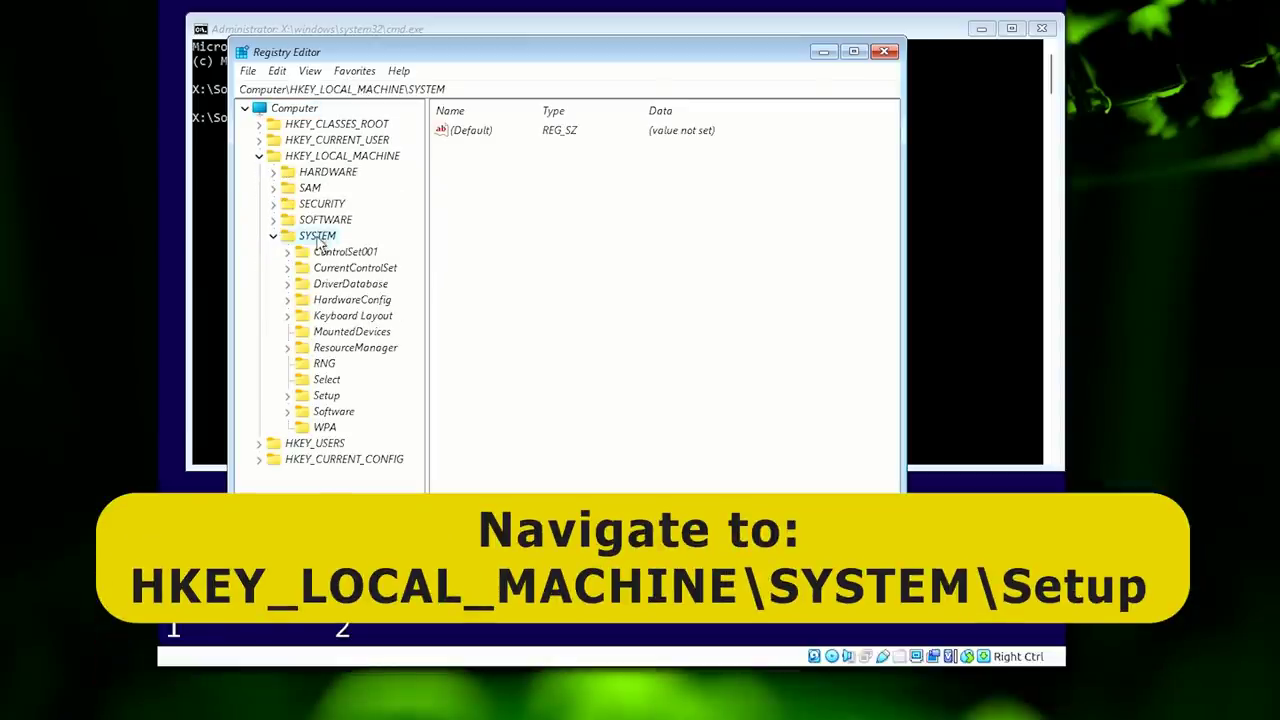
double_click(330, 396)
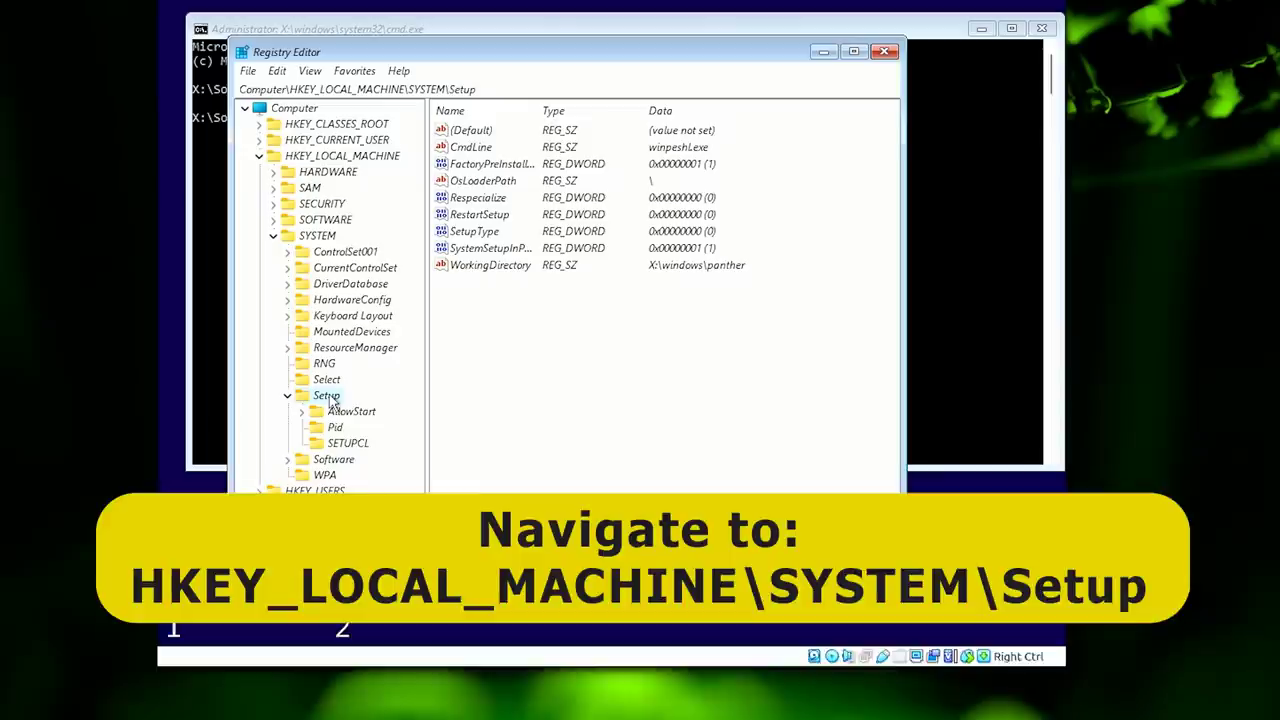
right_click(330, 396)
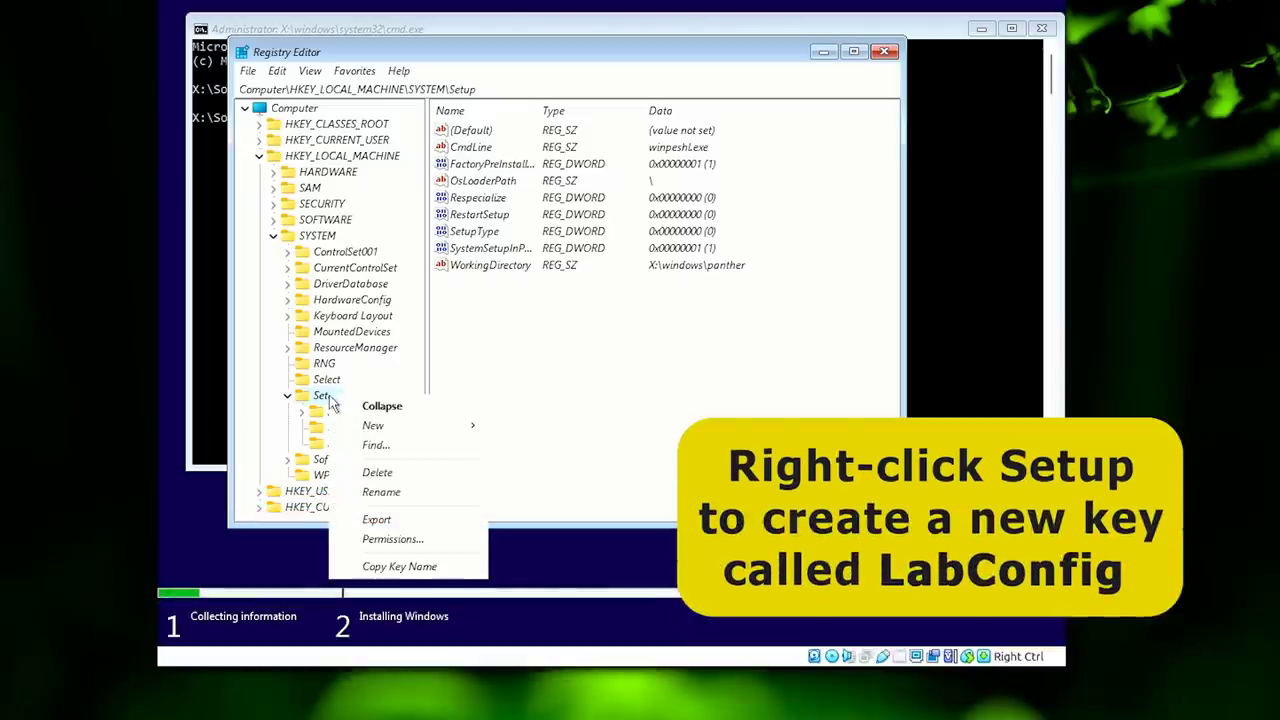
Create a new key named LabConfig under Setup
mouse_move(385, 427)
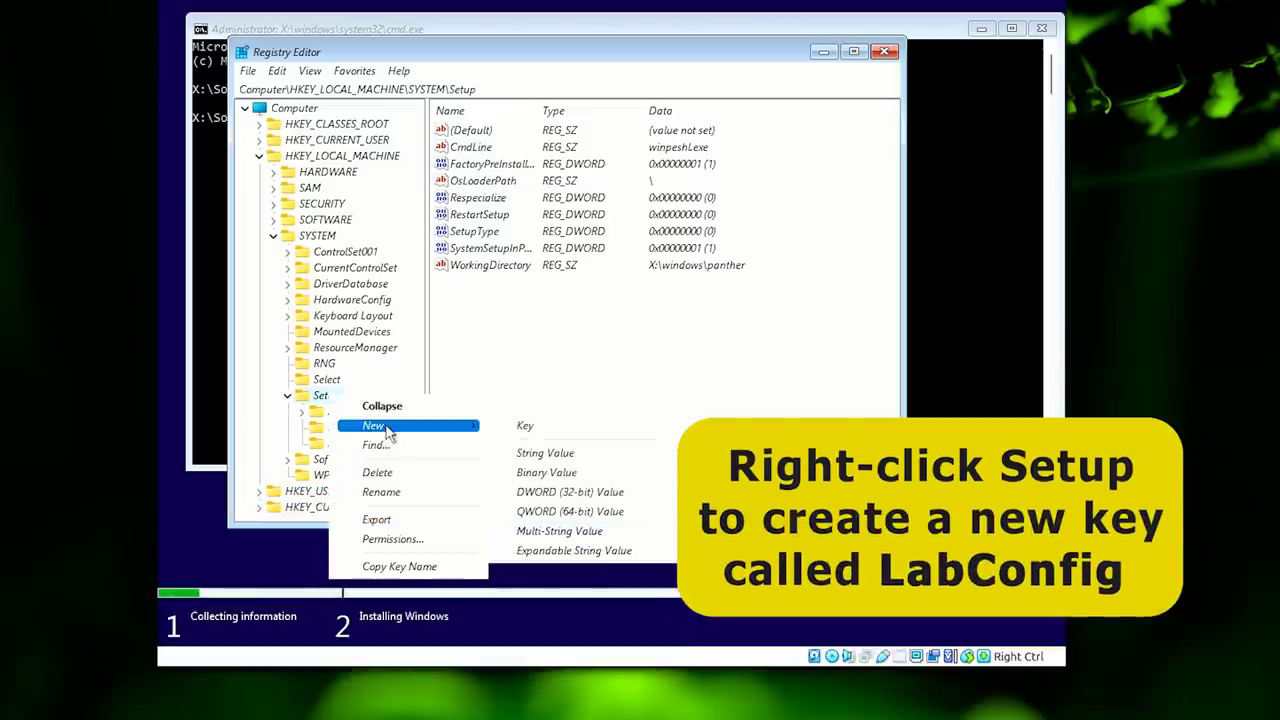
click(532, 429)
text(L)
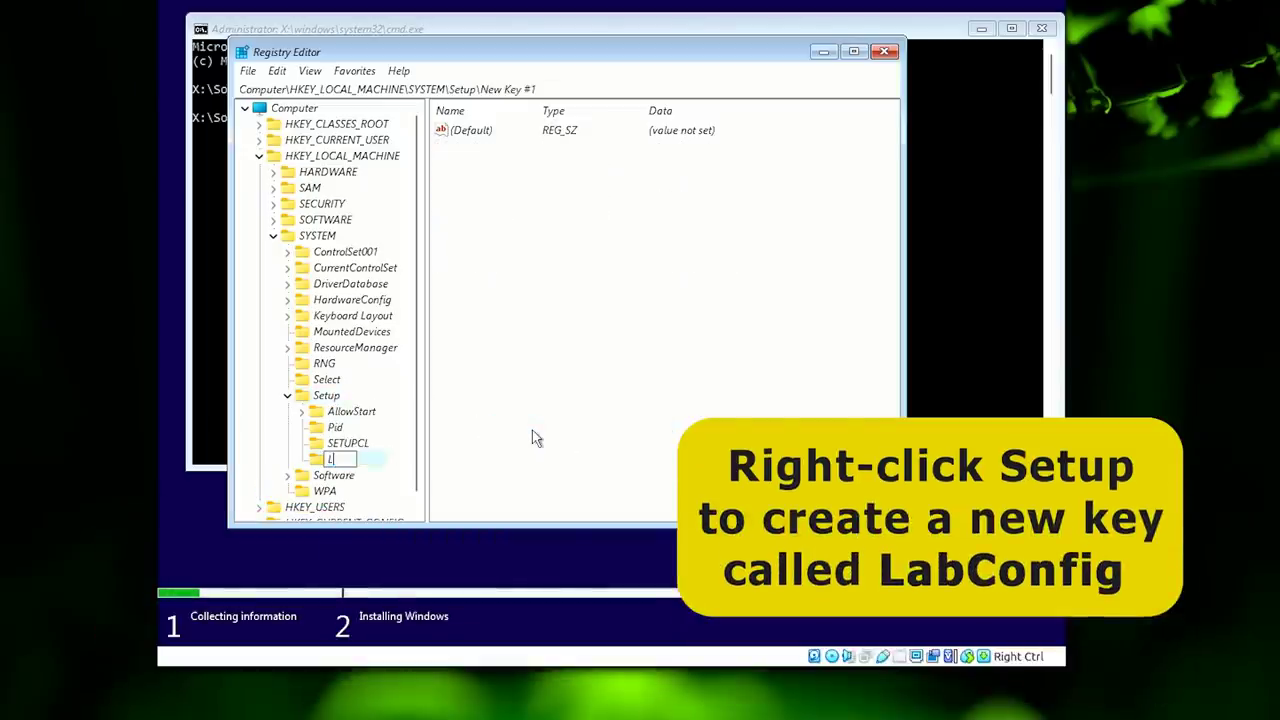
text(abConfig)
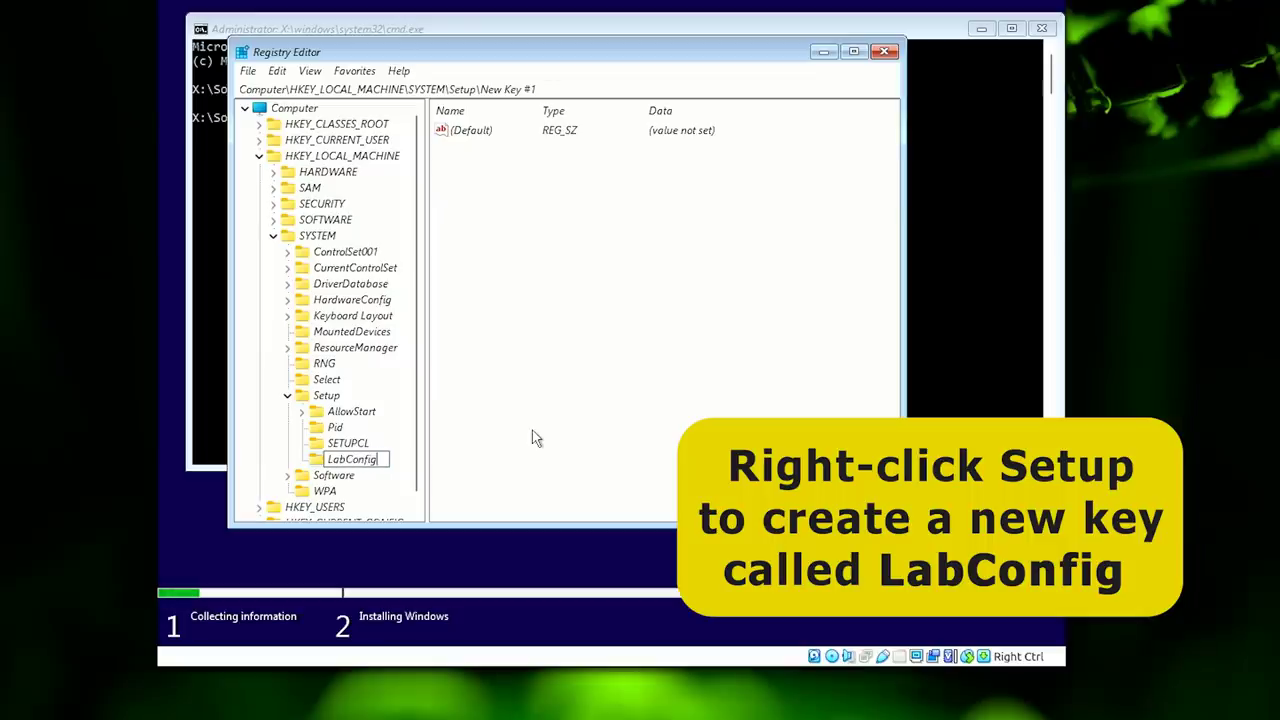
key(Return)
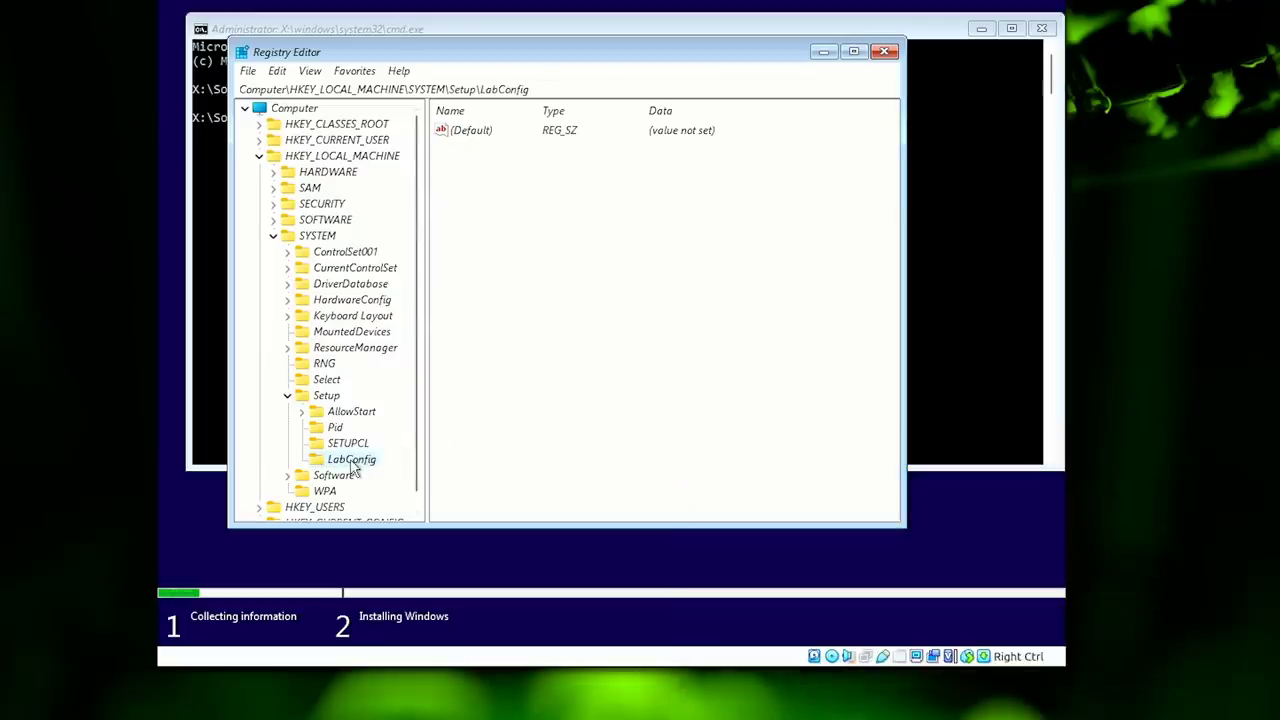
Add a 32-bit DWORD BypassTPMCheck to LabConfig with value 1
right_click(350, 462)
click(415, 492)
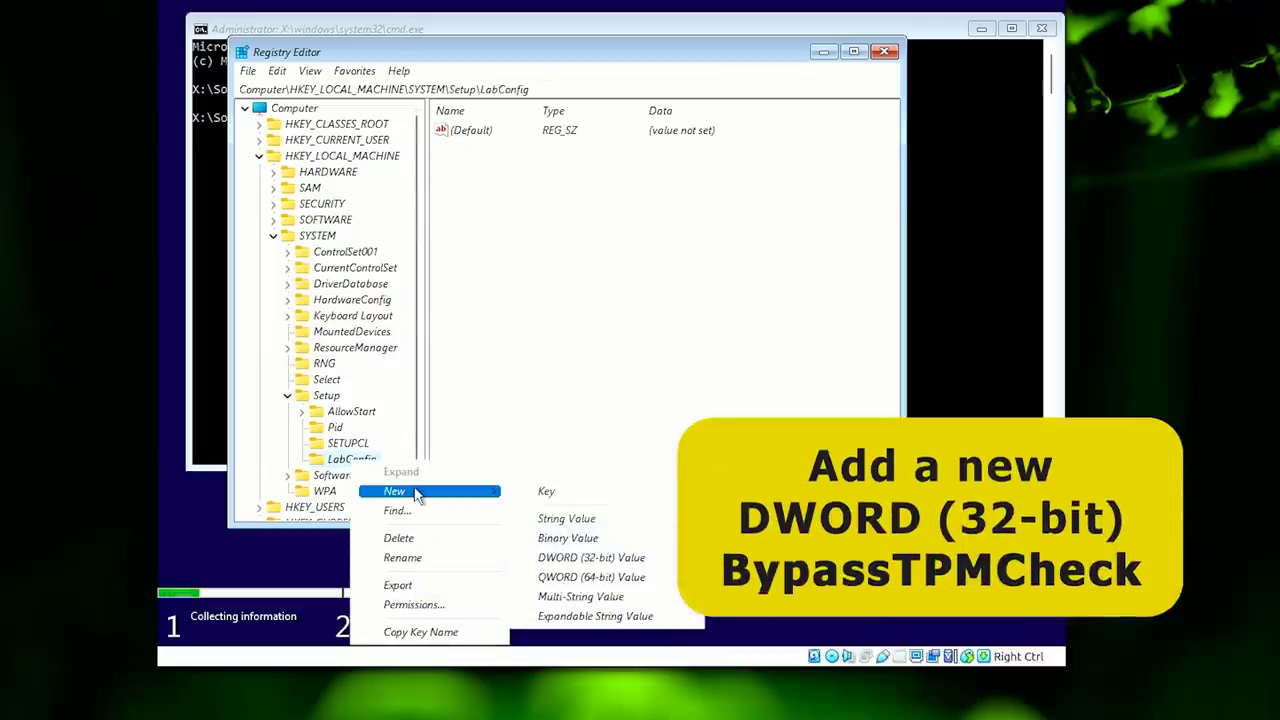
click(590, 558)
text(Bypass)
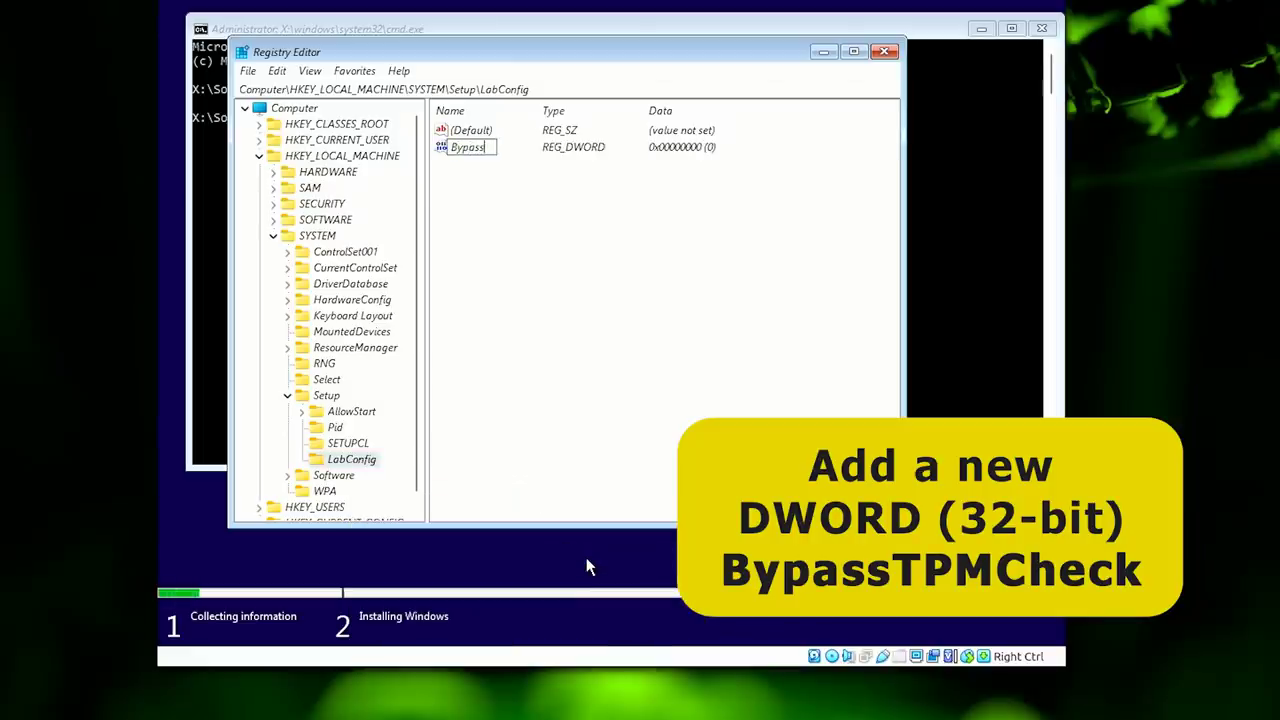
text(TPMCheck)
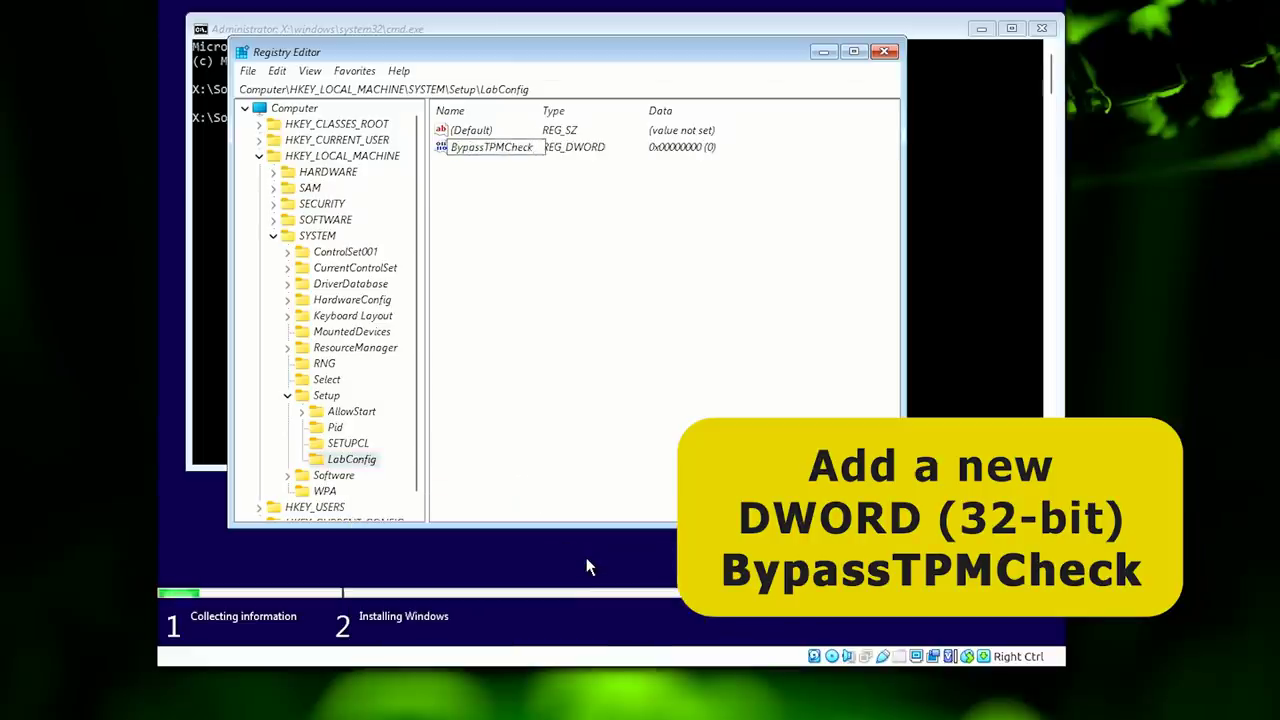
key(Return)
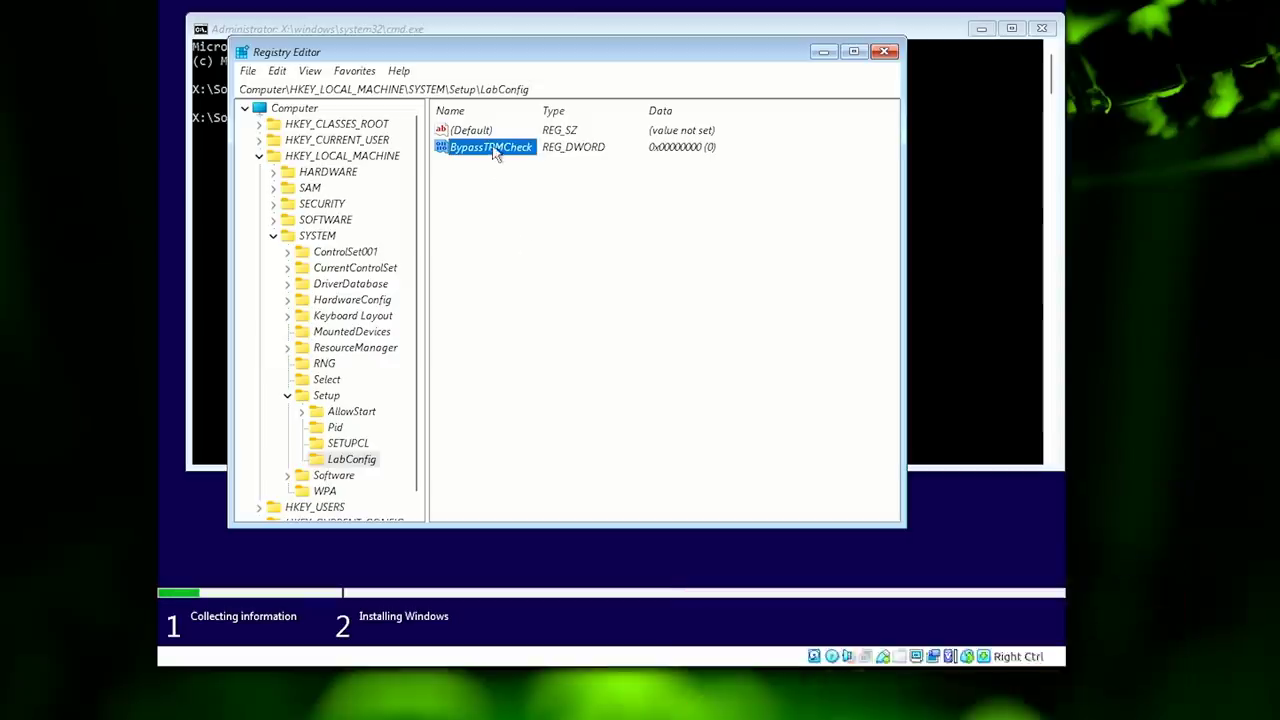
right_click(497, 157)
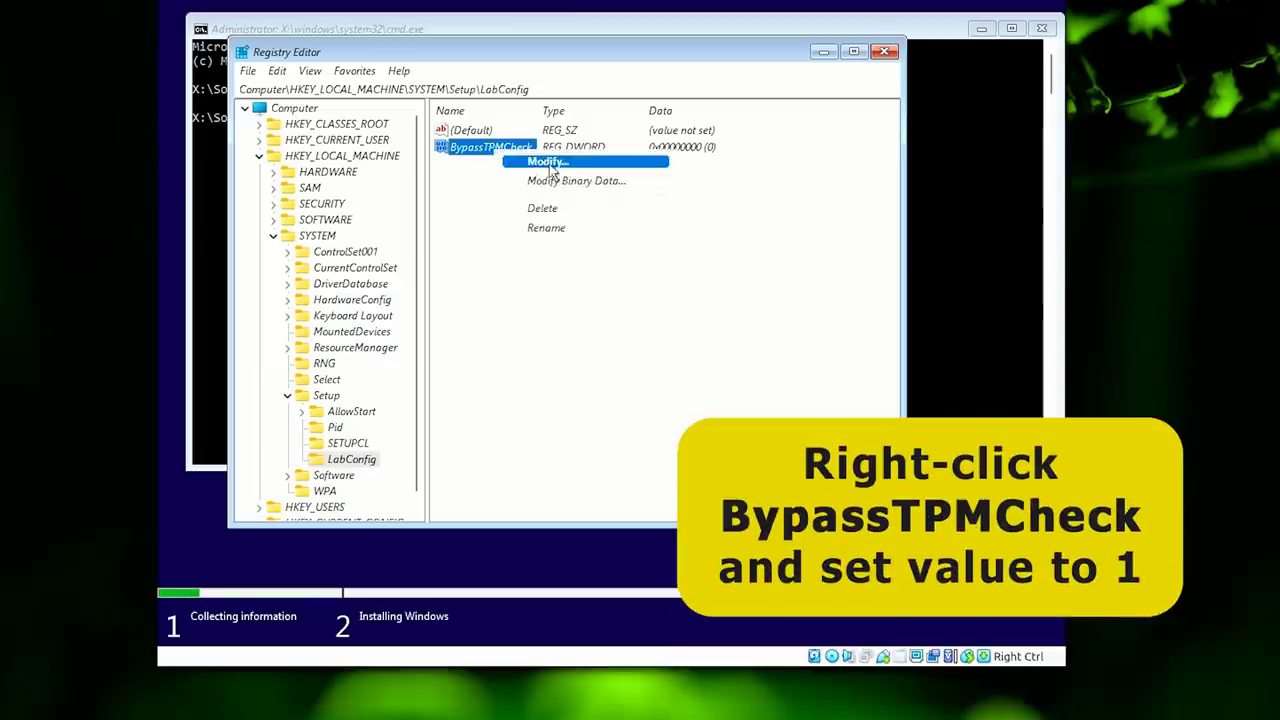
click(545, 166)
text(1)
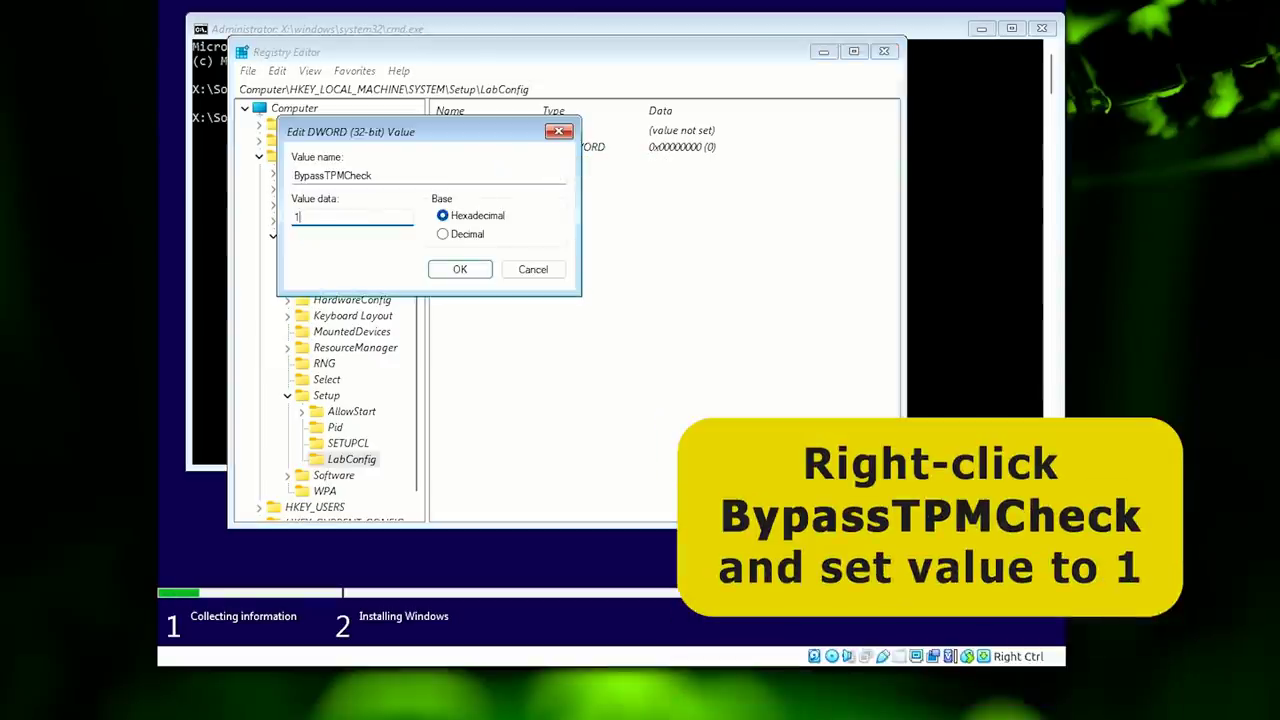
click(459, 271)
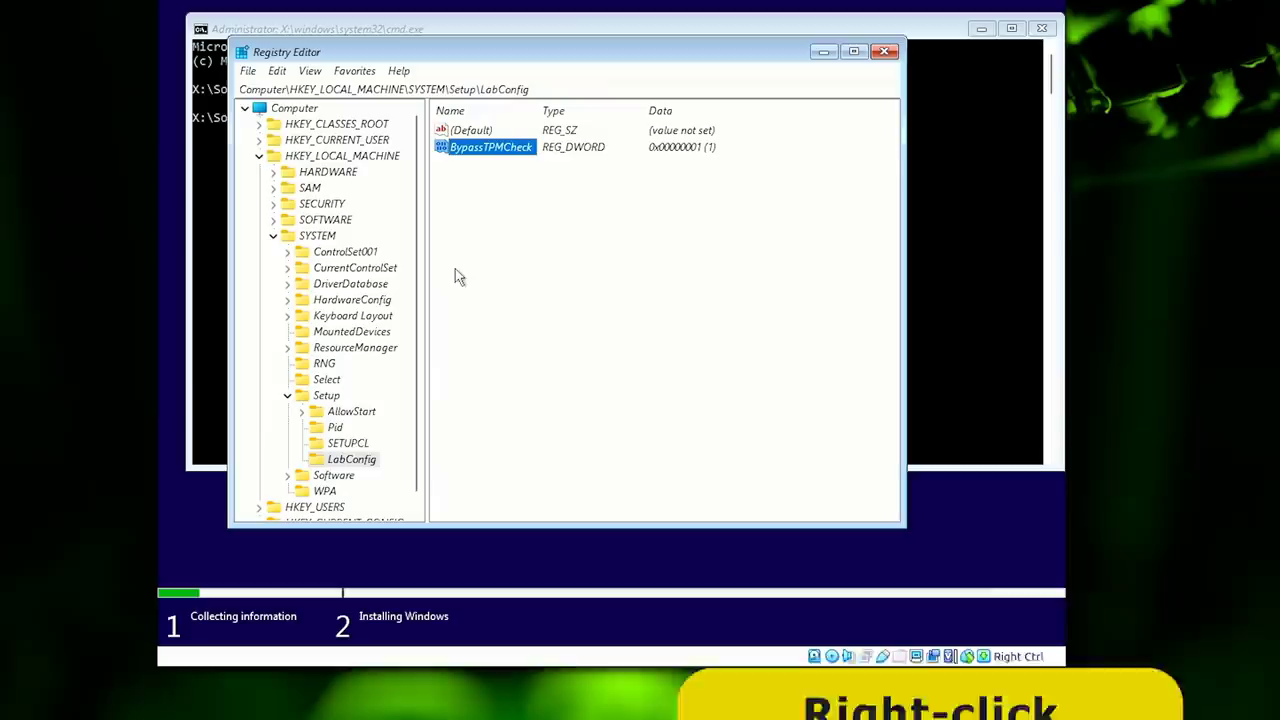
Add a 32-bit DWORD BypassSecureBootCheck to LabConfig with value 1
right_click(352, 463)
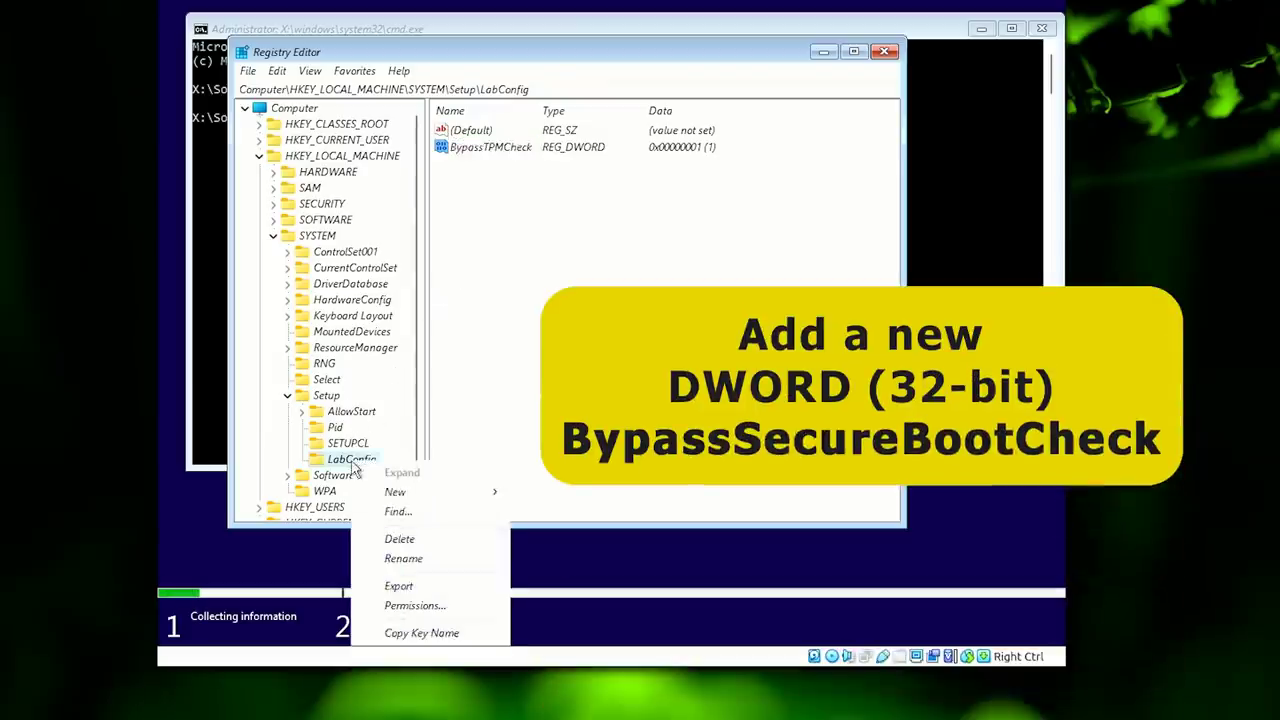
mouse_move(460, 492)
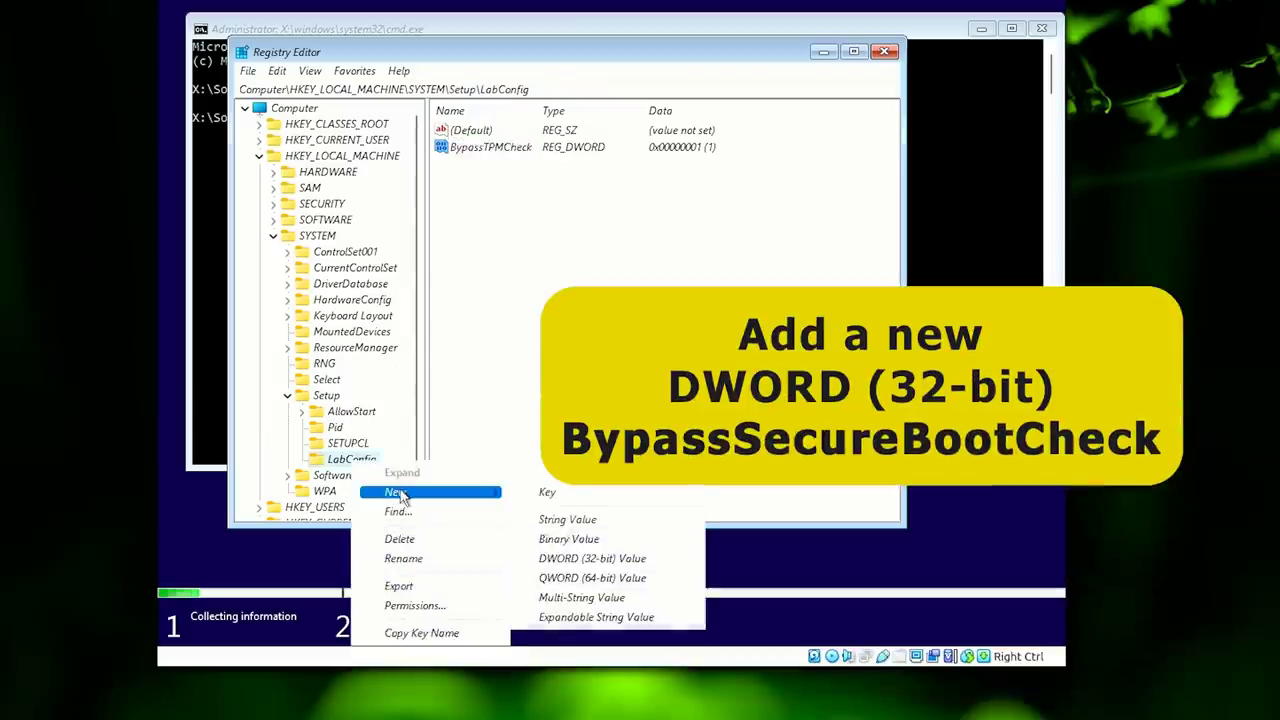
click(592, 558)
text(BypassSecureBootCheck)
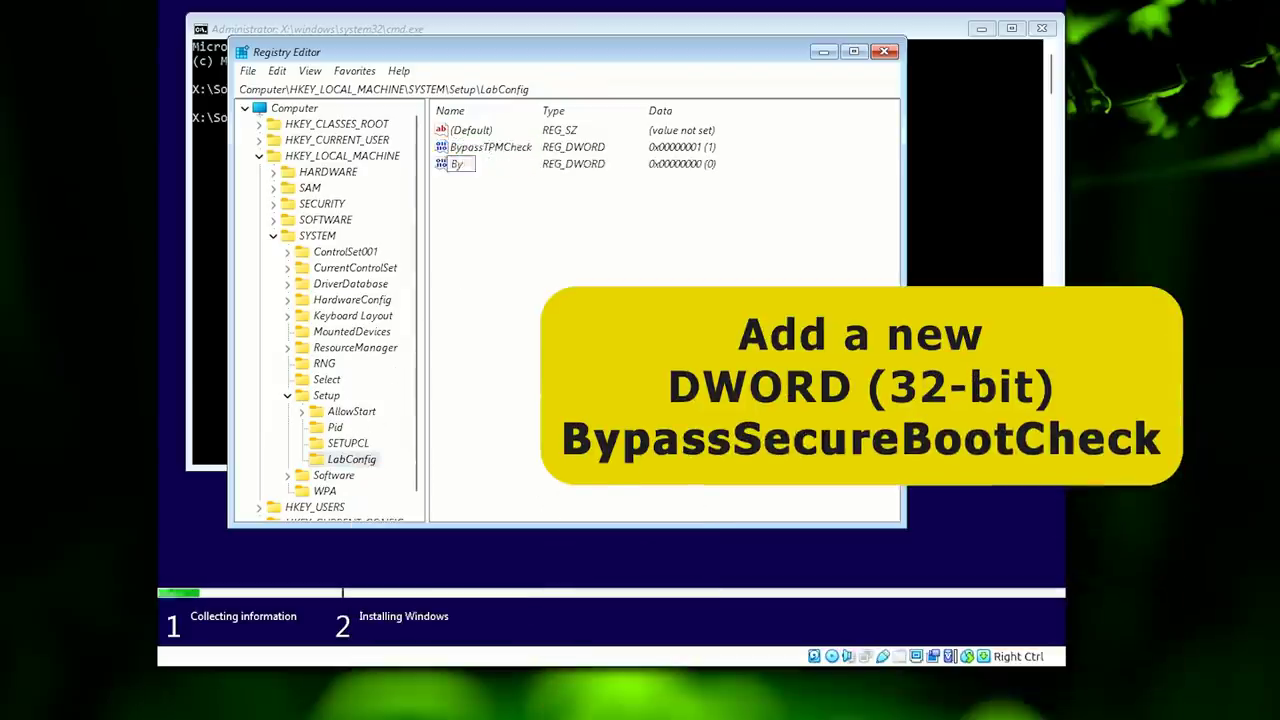
key(Return)
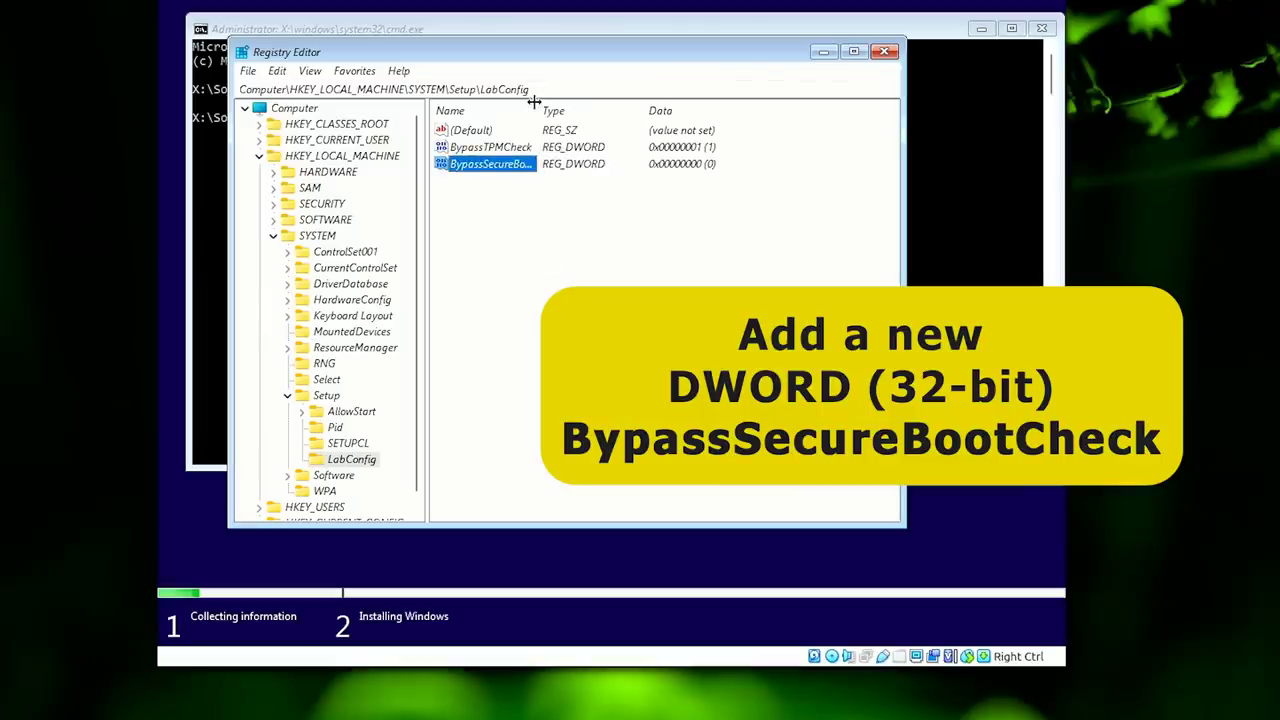
drag(538, 110, 618, 110)
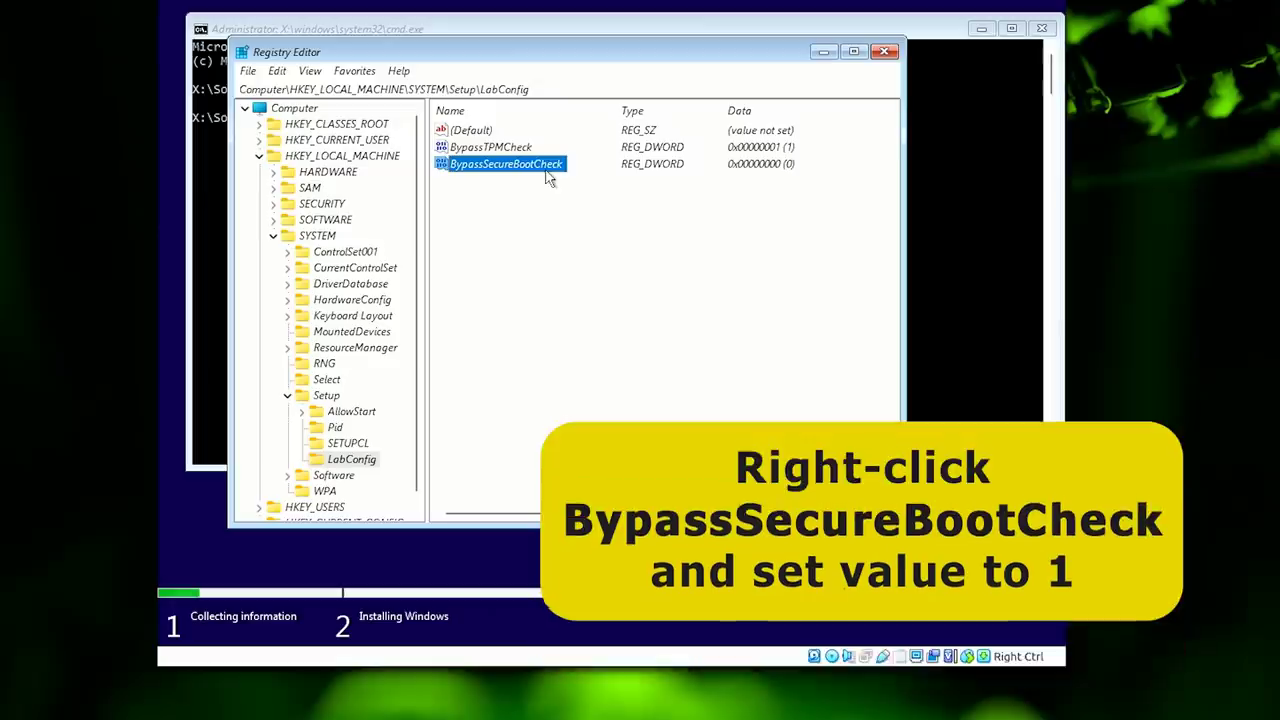
right_click(550, 169)
click(598, 178)
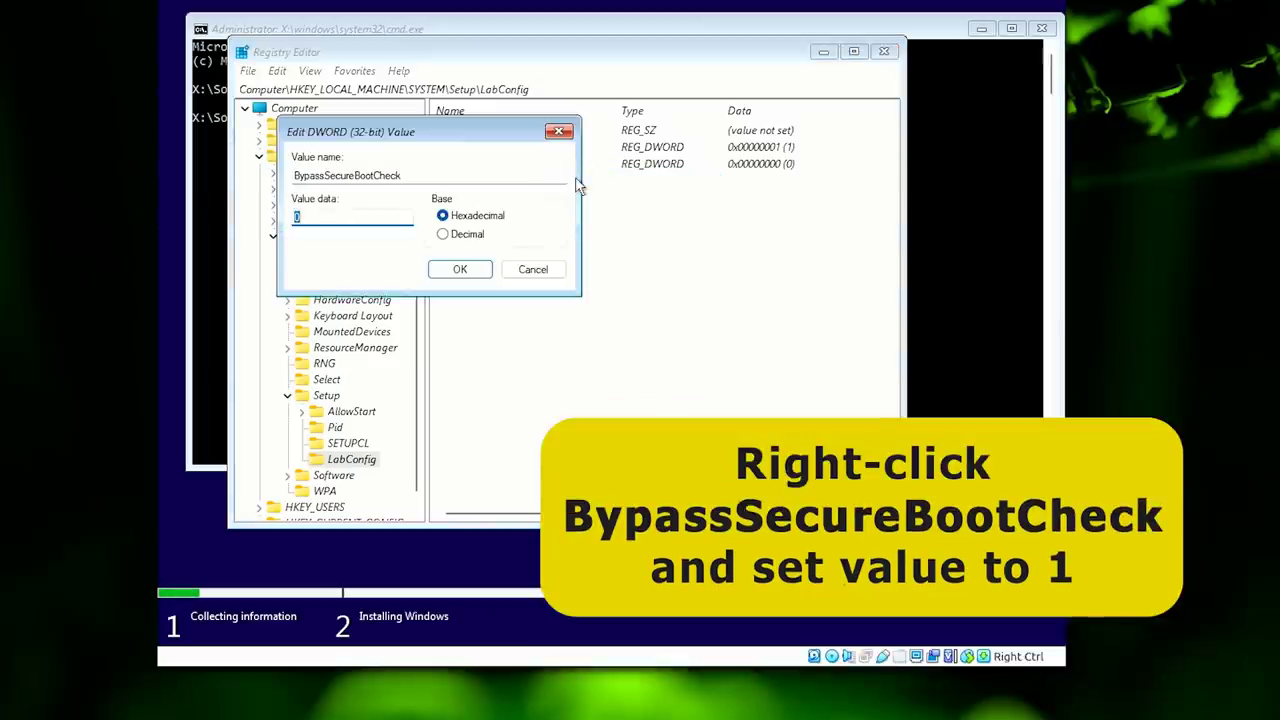
text(1)
click(460, 269)
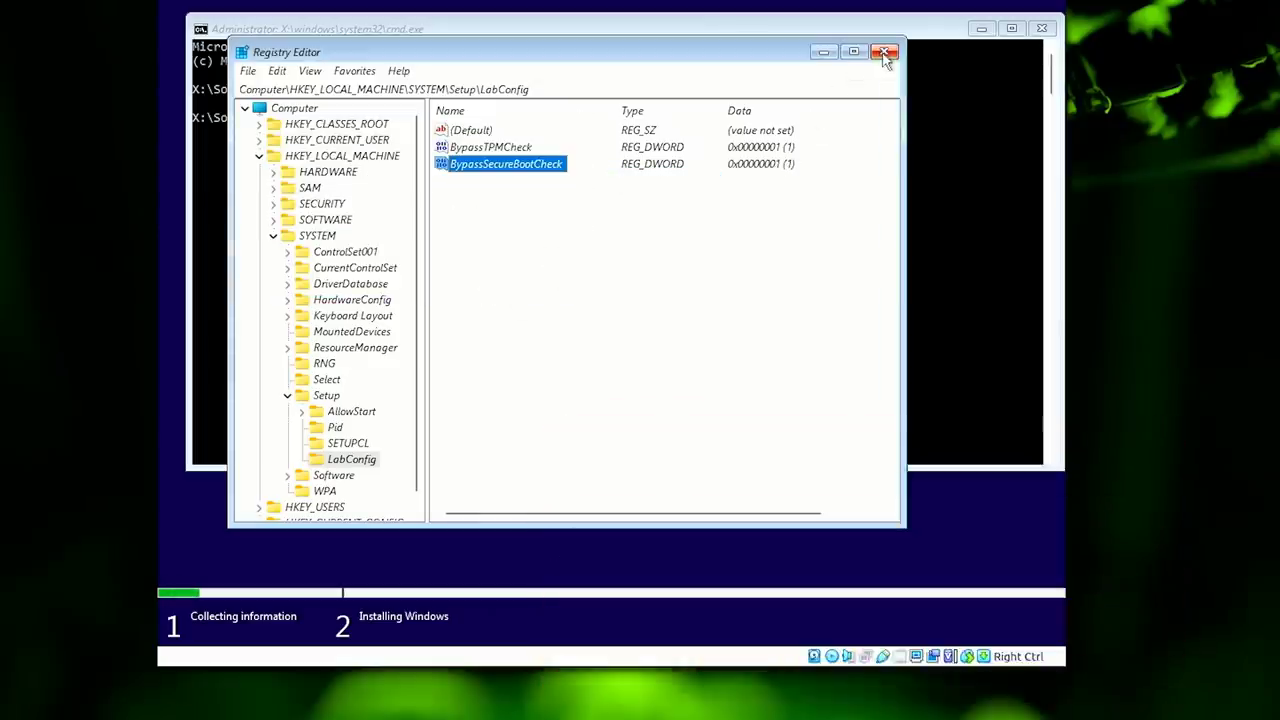
Close Registry Editor and exit the command prompt
click(884, 52)
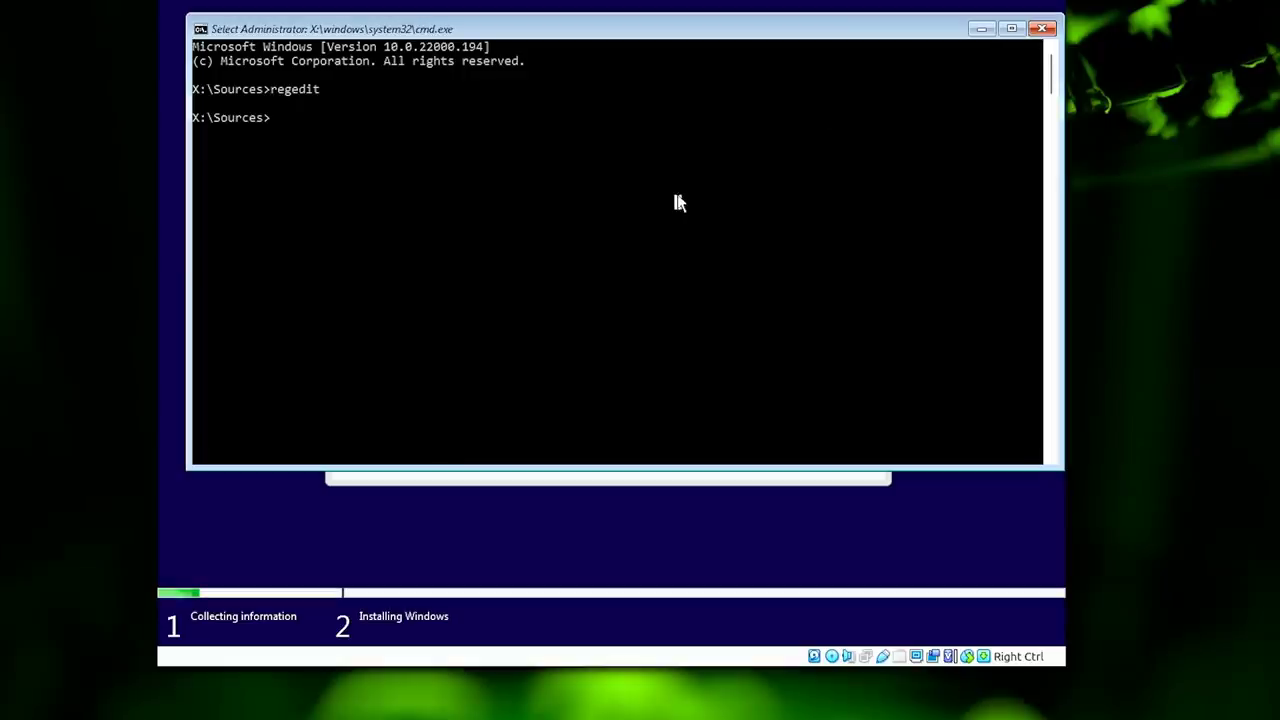
text(exi)
text(t)
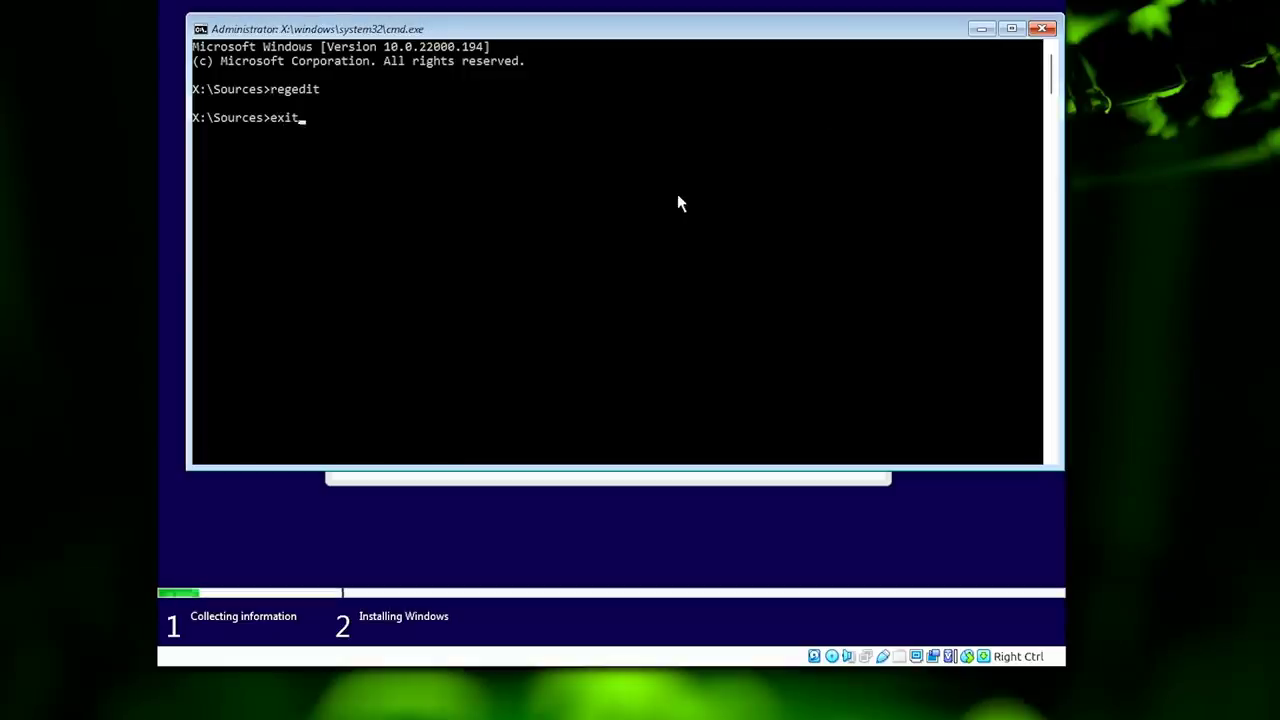
key(Return)
Proceed without a product key and run the Guest Additions installer, approving its device driver
click(671, 460)
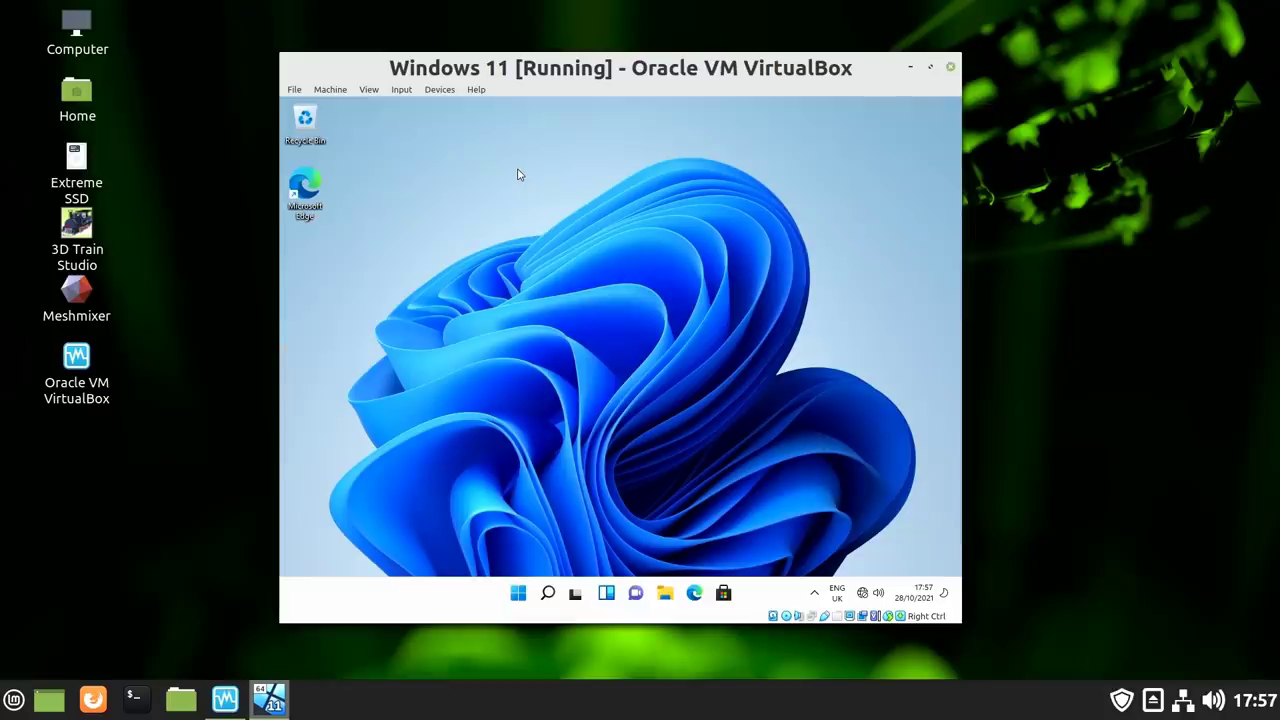
double_click(557, 466)
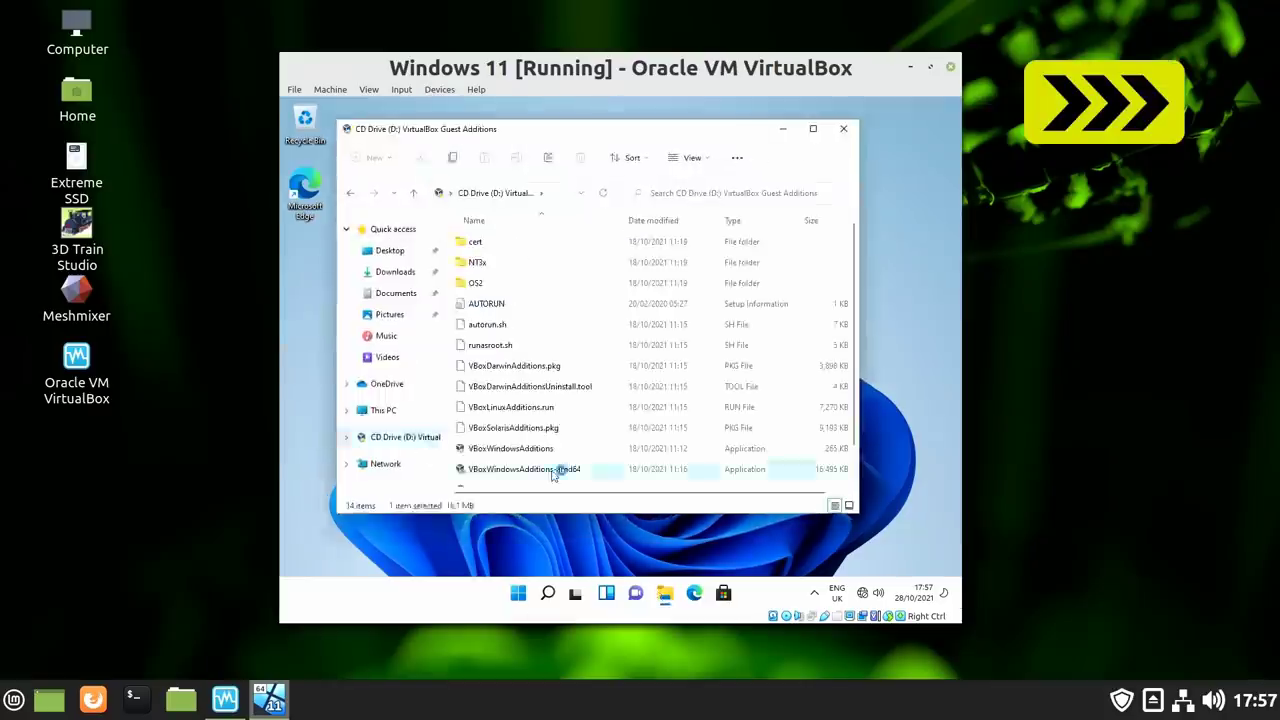
click(694, 449)
click(682, 343)
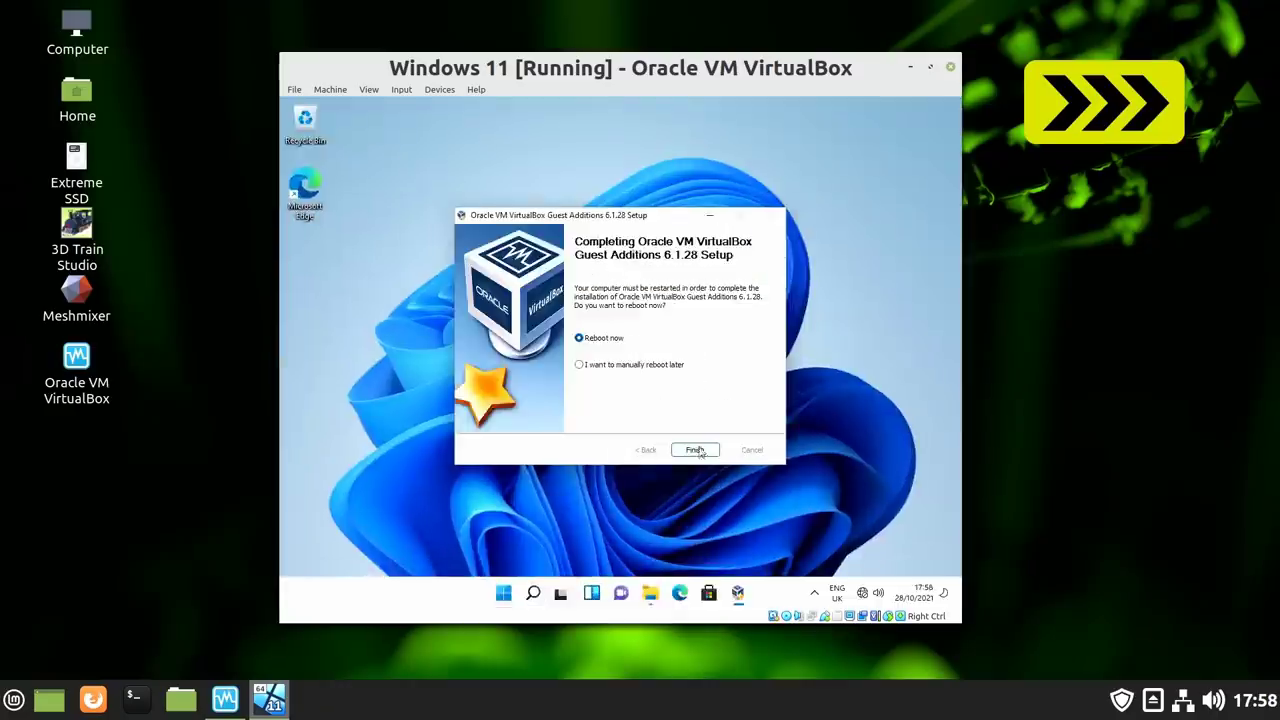
Finish Guest Additions with a restart, sign in, and switch the VM to full screen
click(694, 449)
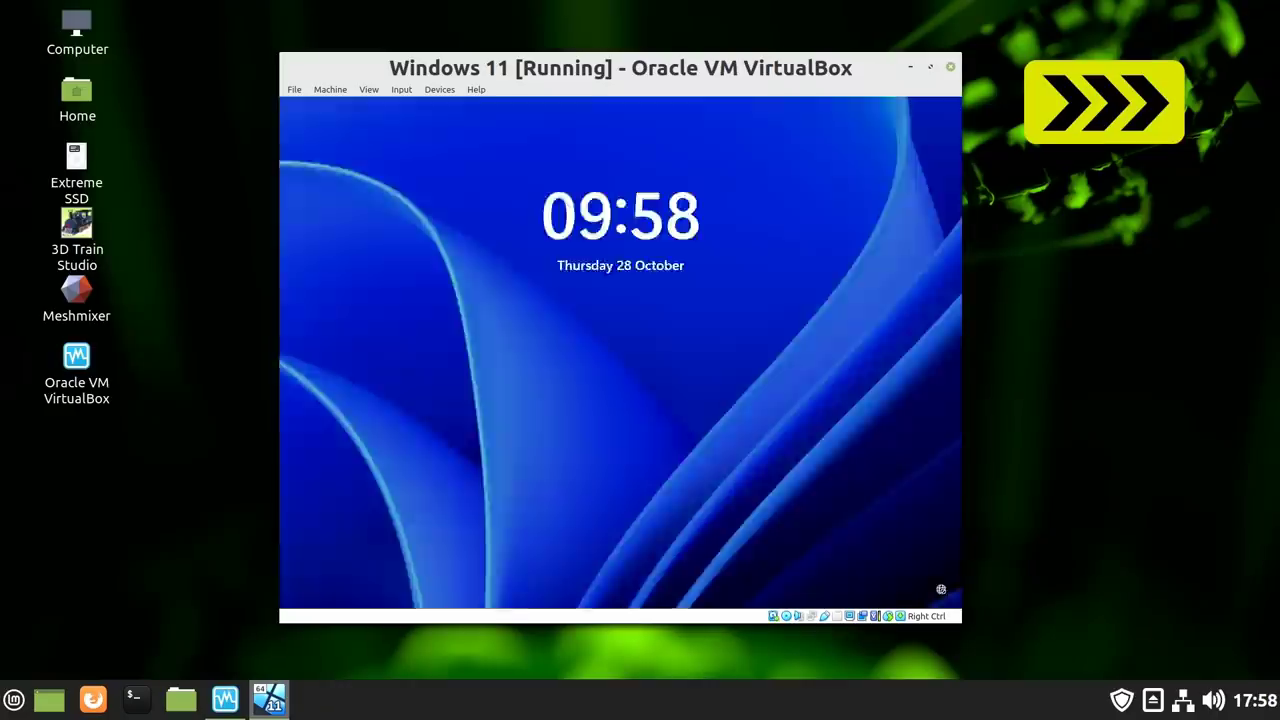
key(Return)
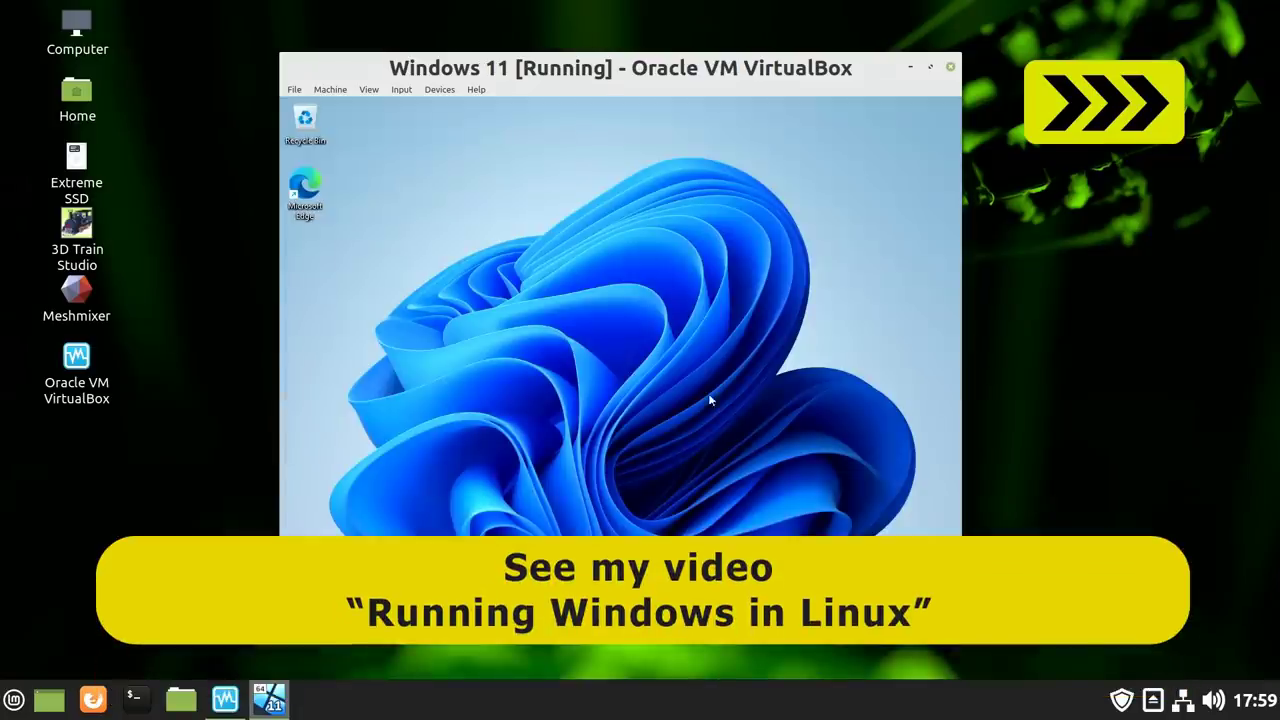
key(ctrl+f)
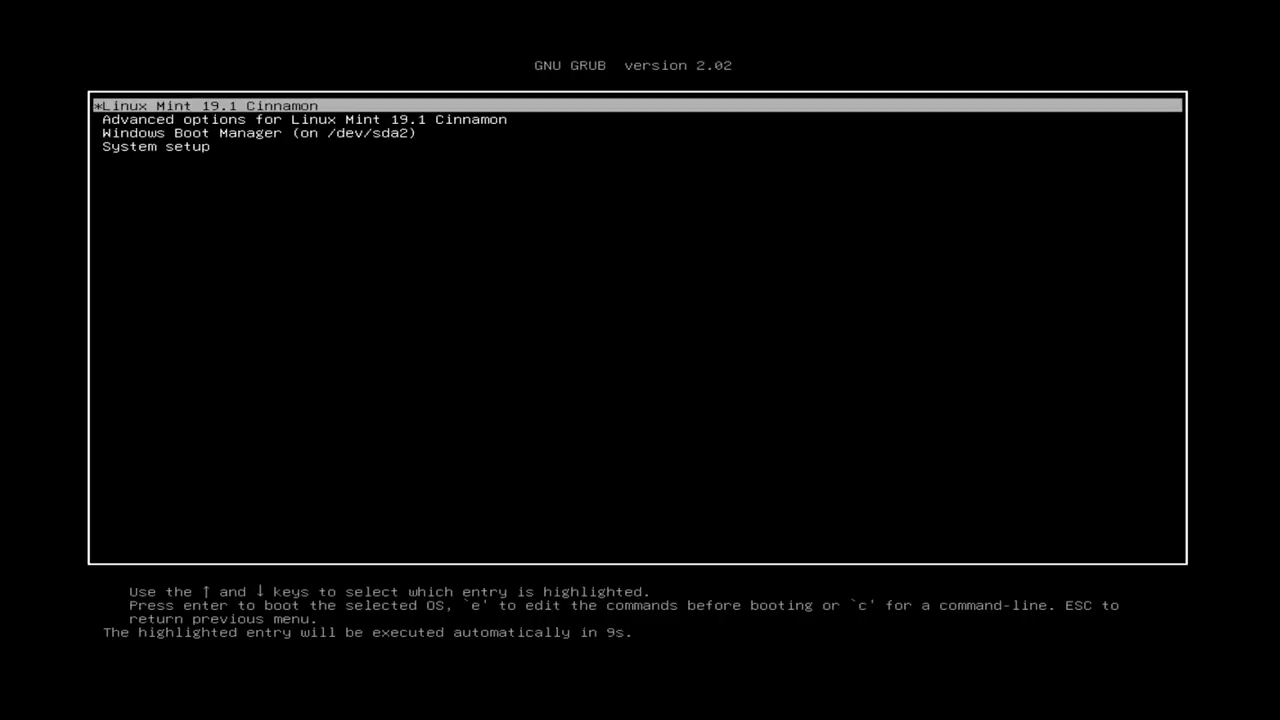
Select Windows Boot Manager in the GRUB menu and boot it
key(Down)
key(Down)
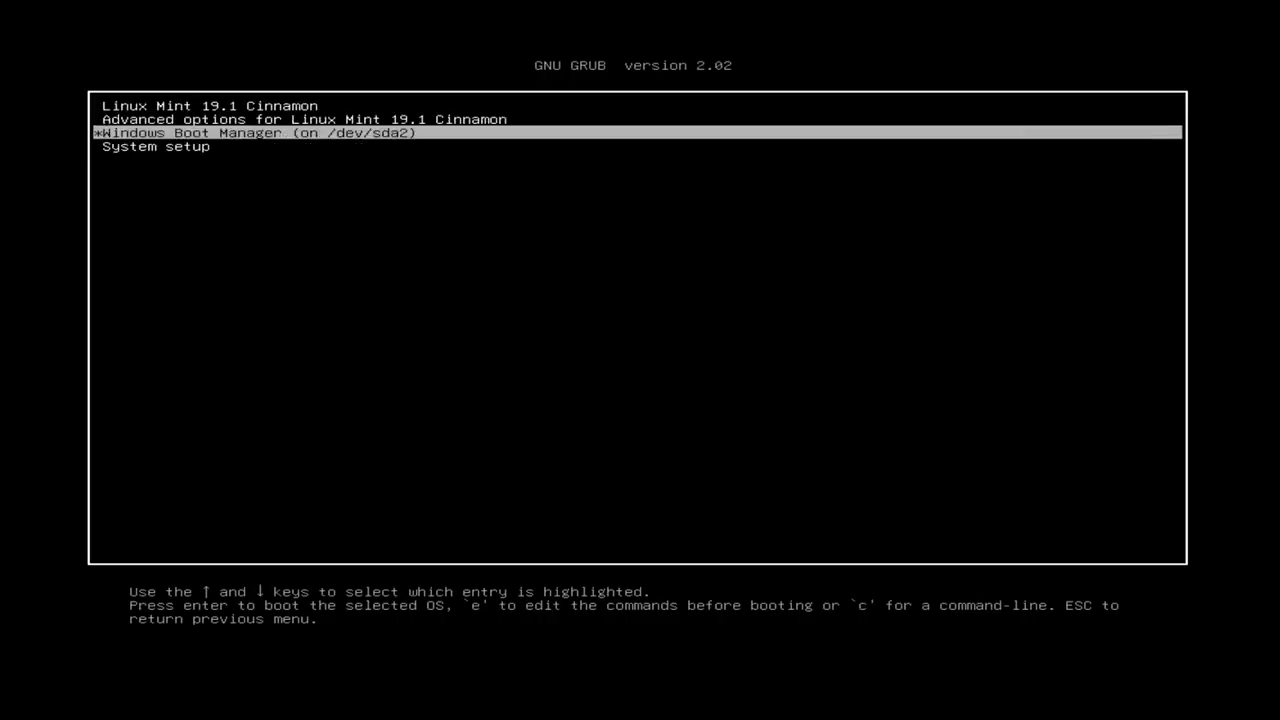
key(Return)
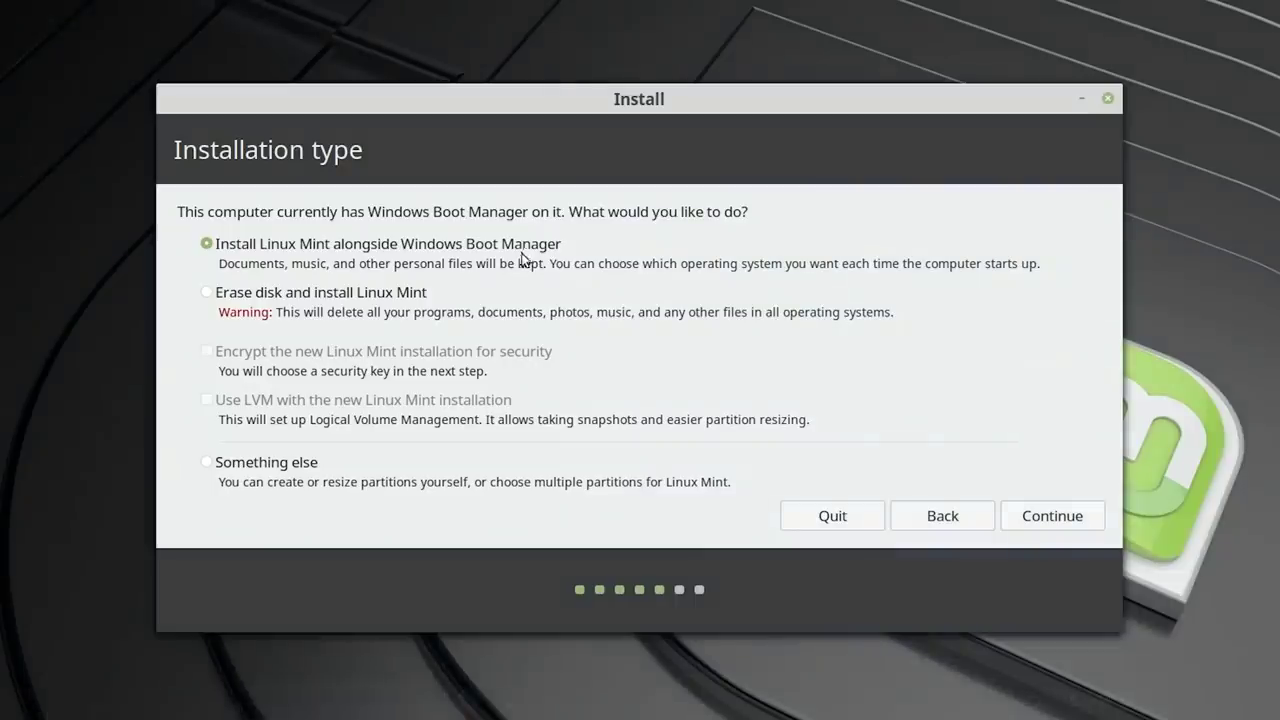
Install alongside Windows Boot Manager, sizing Files to 79.3 GB and Linux Mint to 40.1 GB
click(1045, 520)
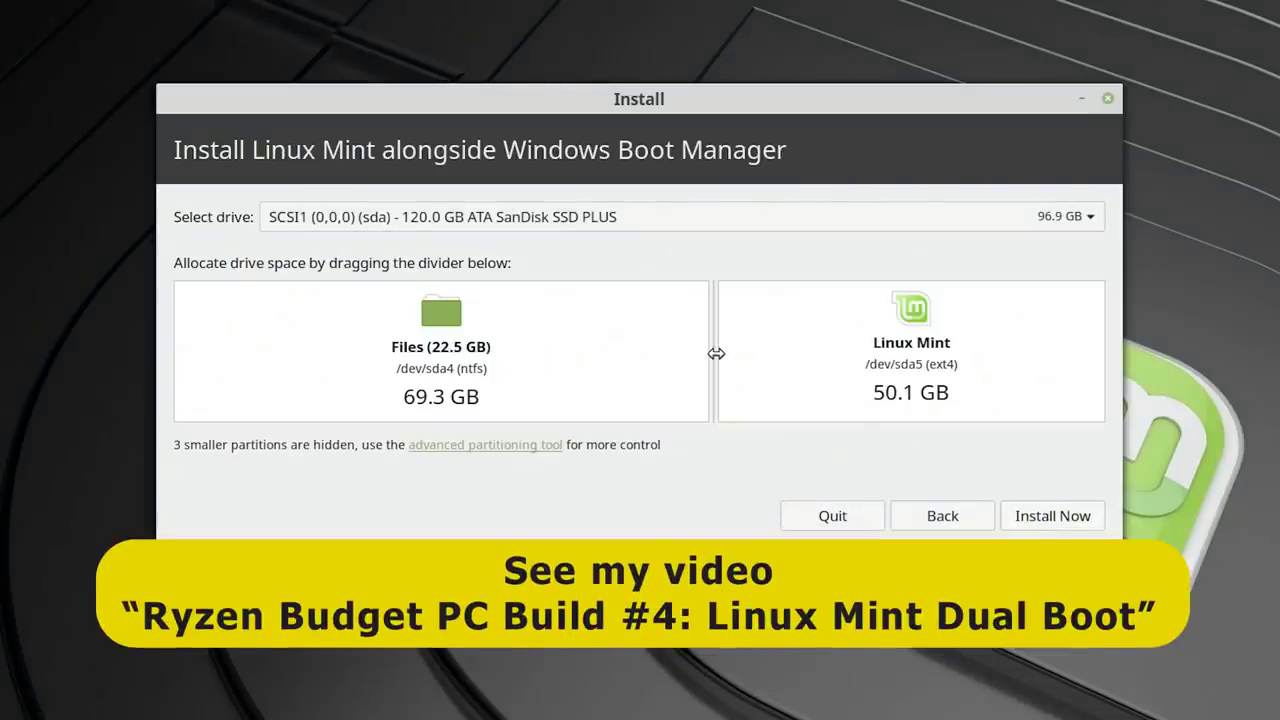
drag(716, 353, 793, 362)
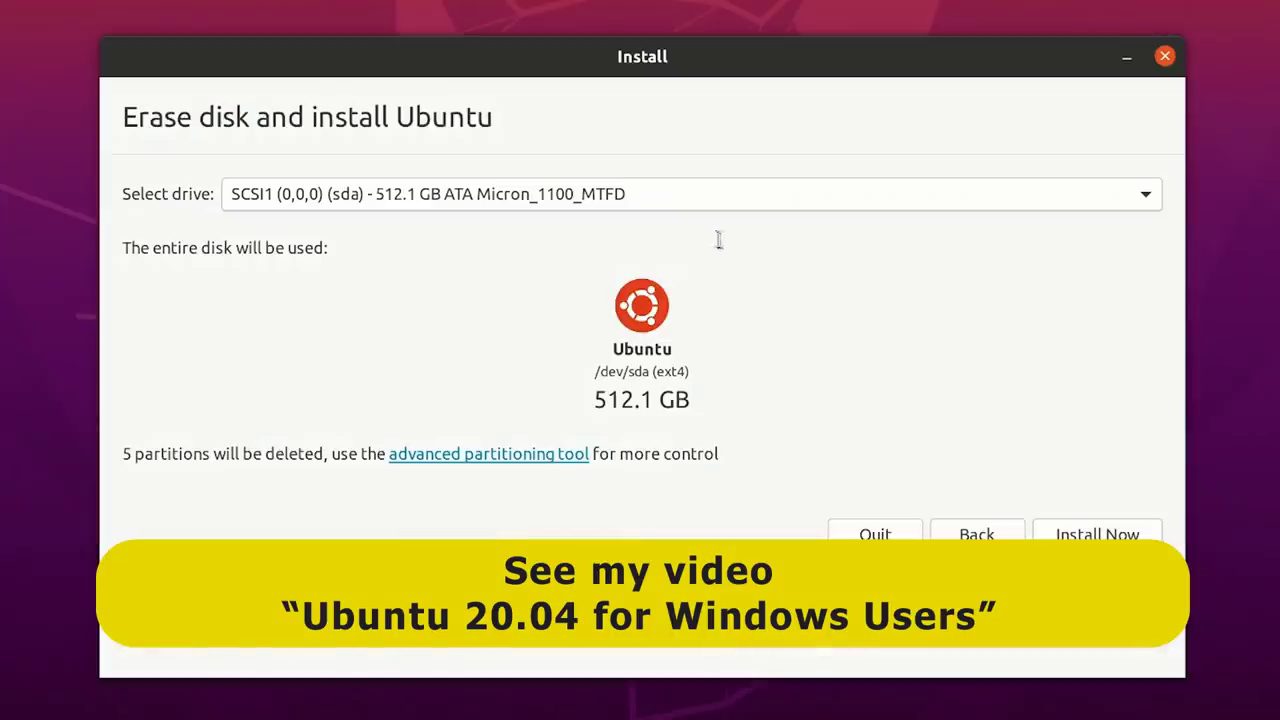
Choose the 120 GB KINGSTON drive sdc and start installing Ubuntu on it
click(639, 194)
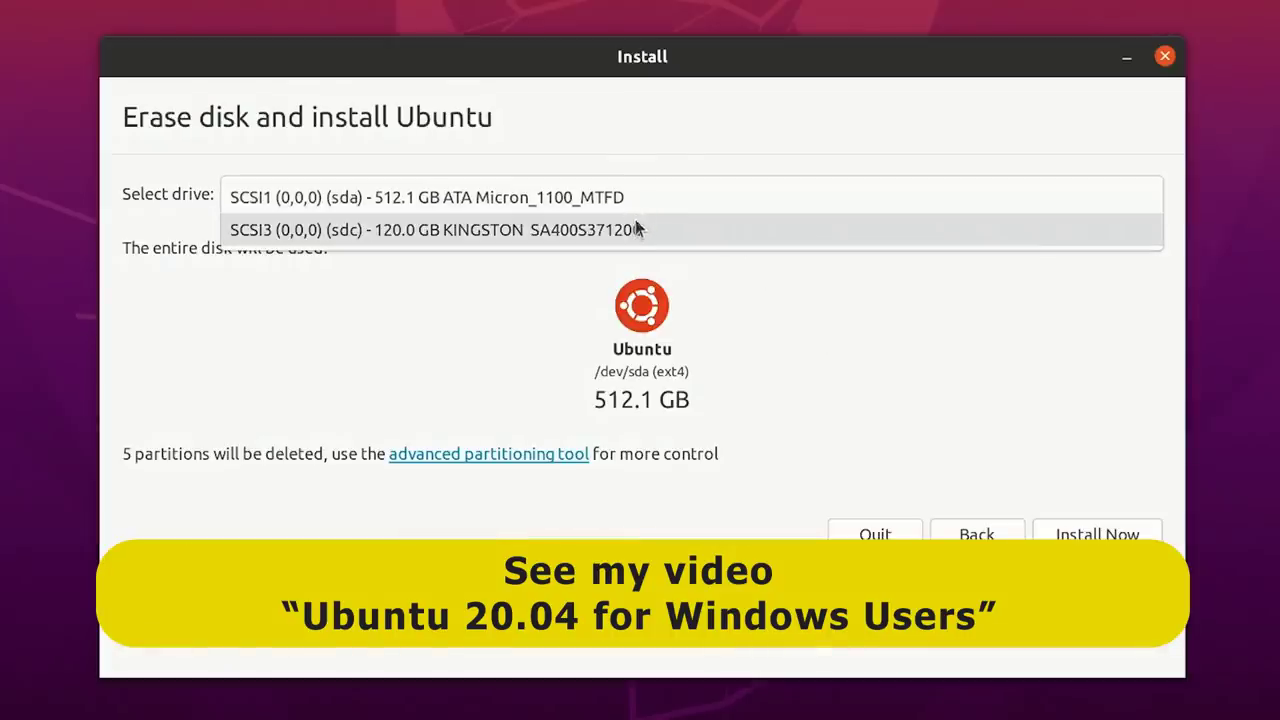
click(636, 229)
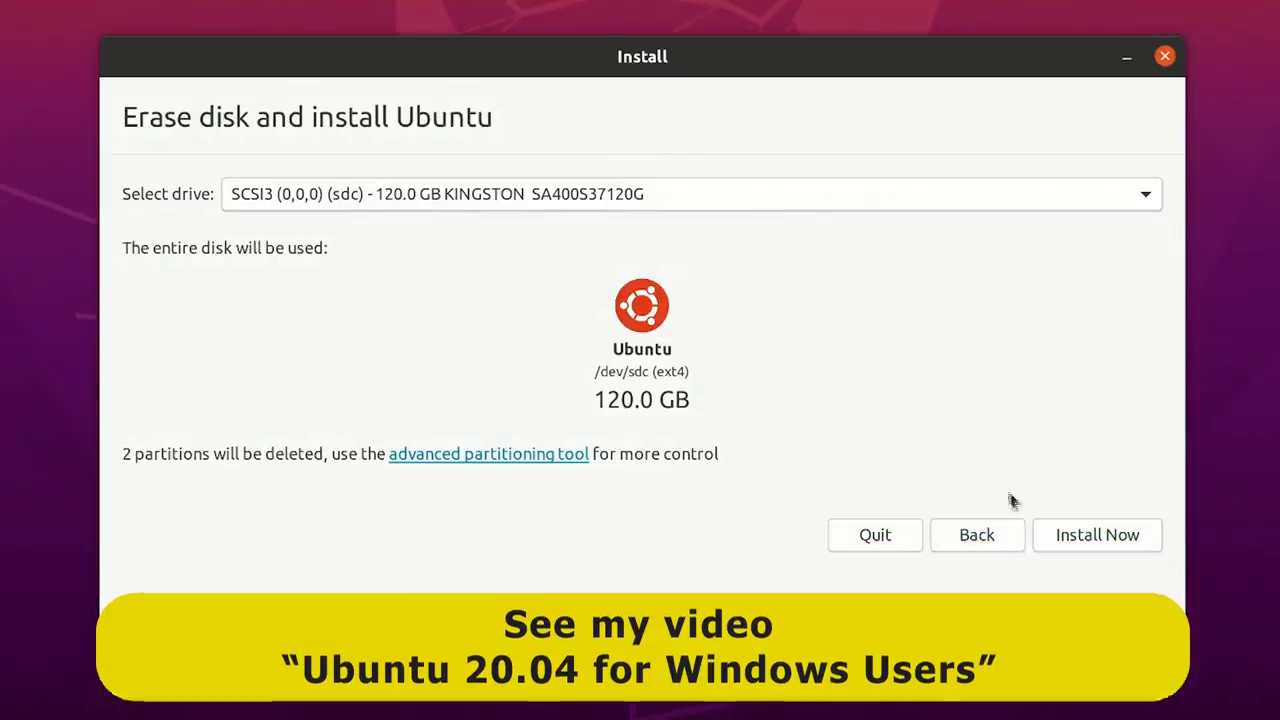
click(1086, 541)
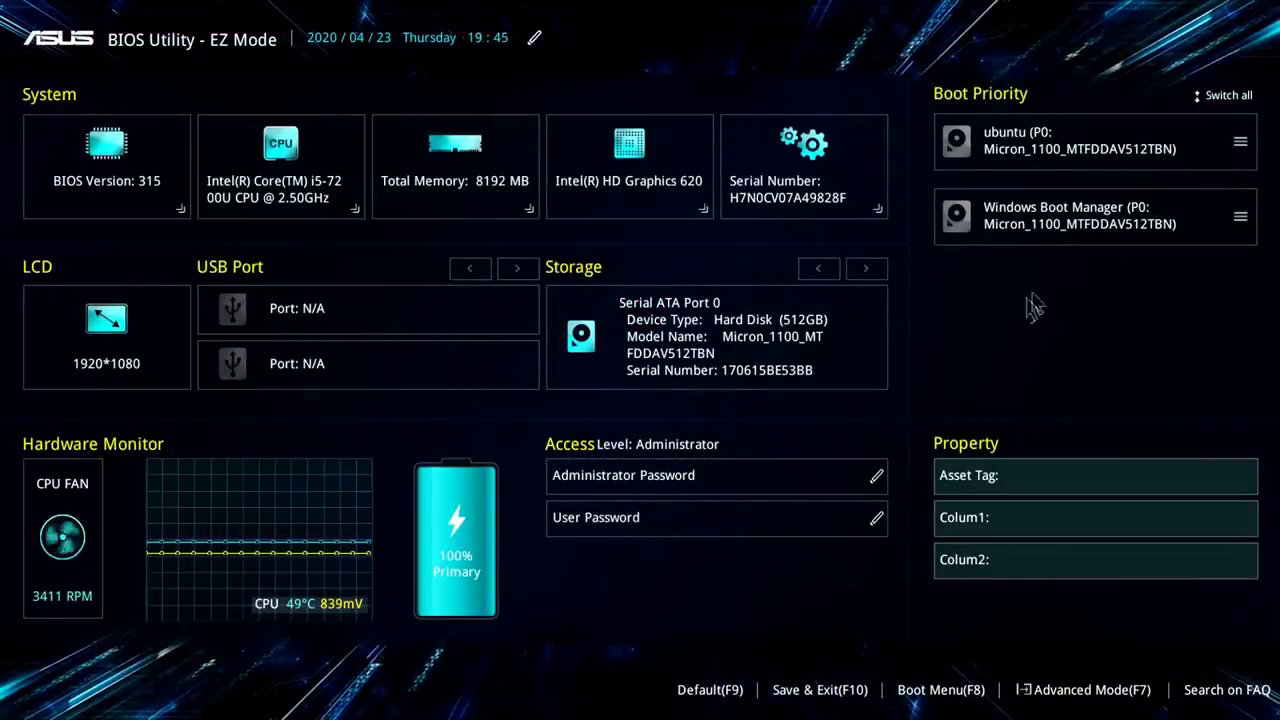
Move Windows Boot Manager above ubuntu in the EZ Mode boot priority list
drag(1094, 230, 1148, 149)
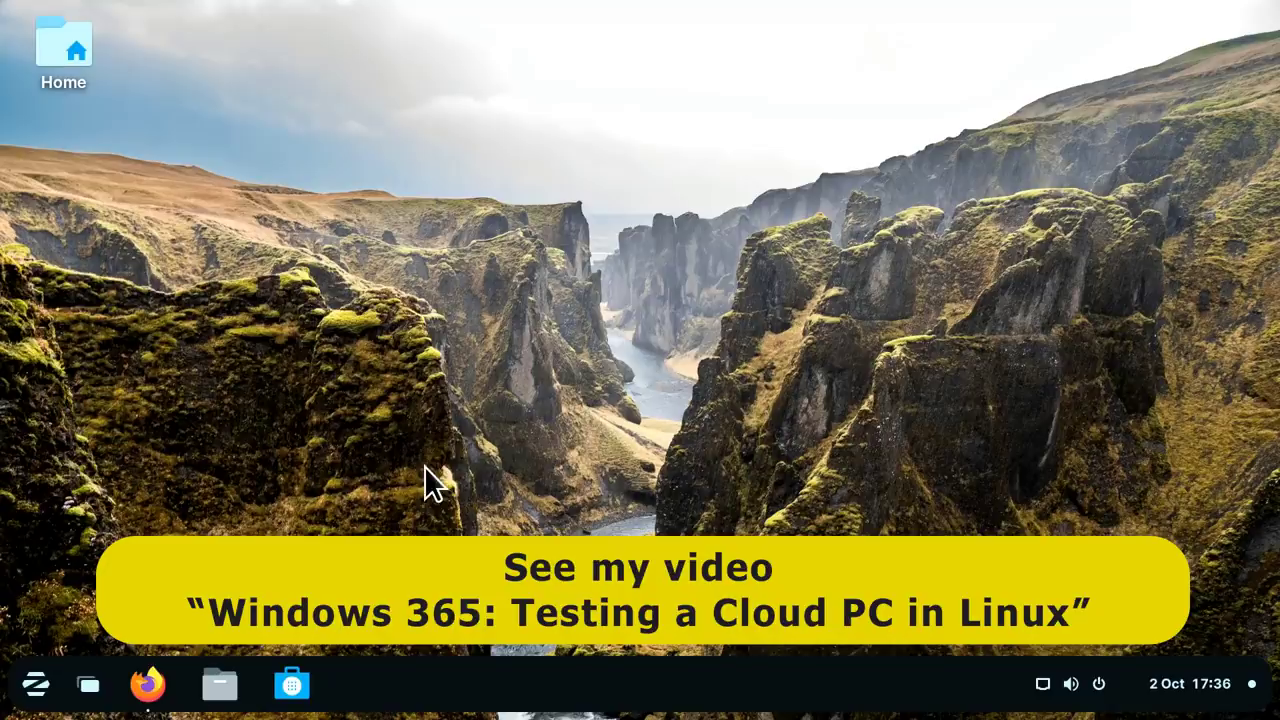
Open Firefox on Zorin OS to the Windows 365 portal showing the 2 vCPU, 8GB RAM Cloud PC
click(163, 692)
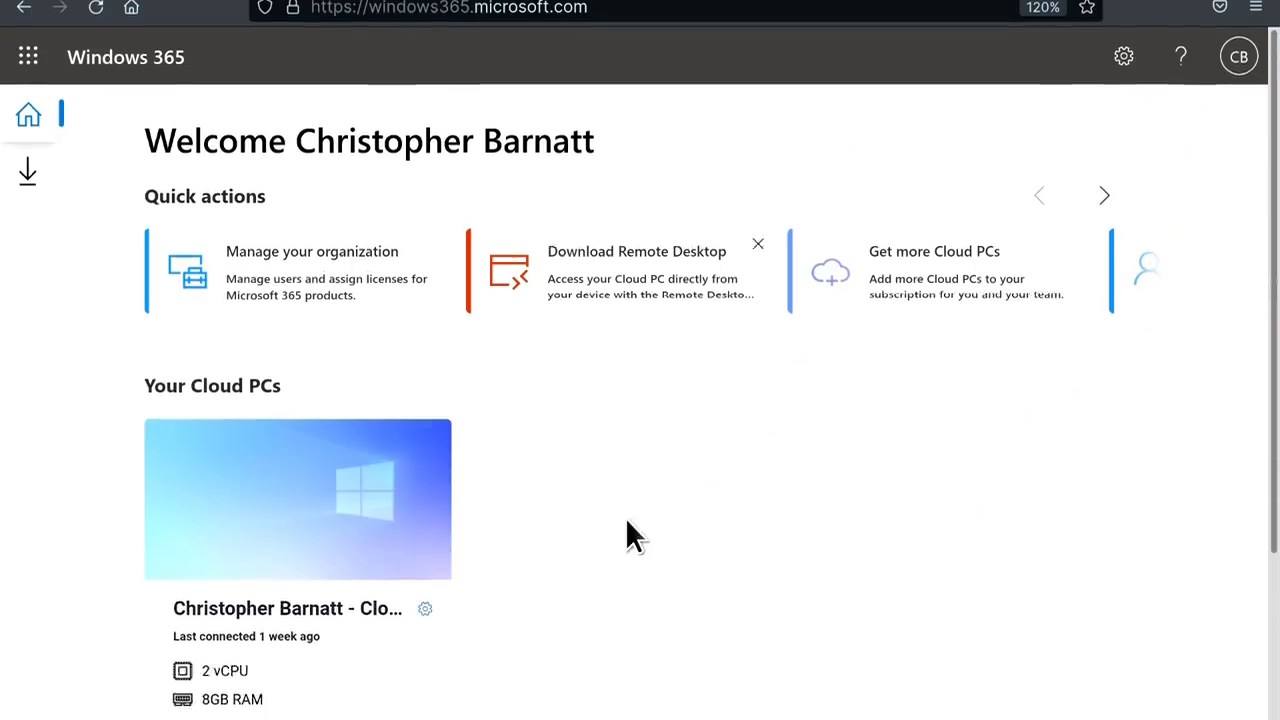
Open the Cloud PC in the browser from its Windows 365 card
drag(1266, 258, 1261, 397)
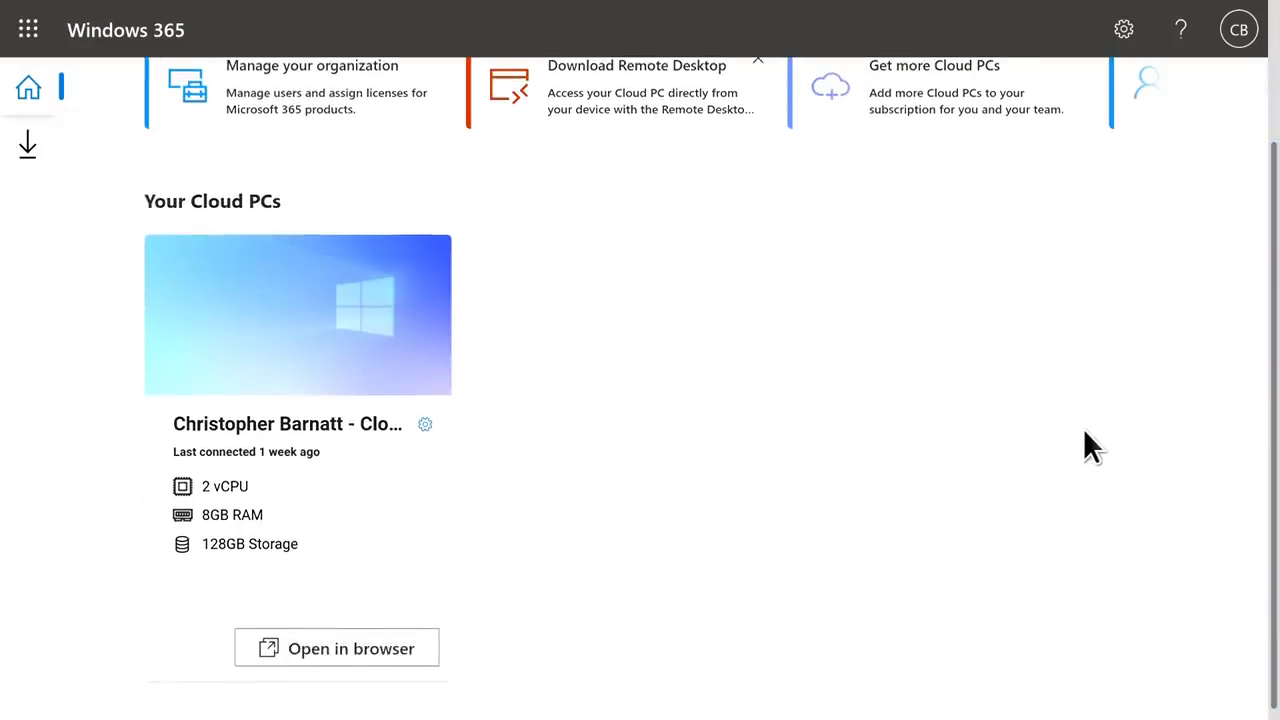
click(366, 645)
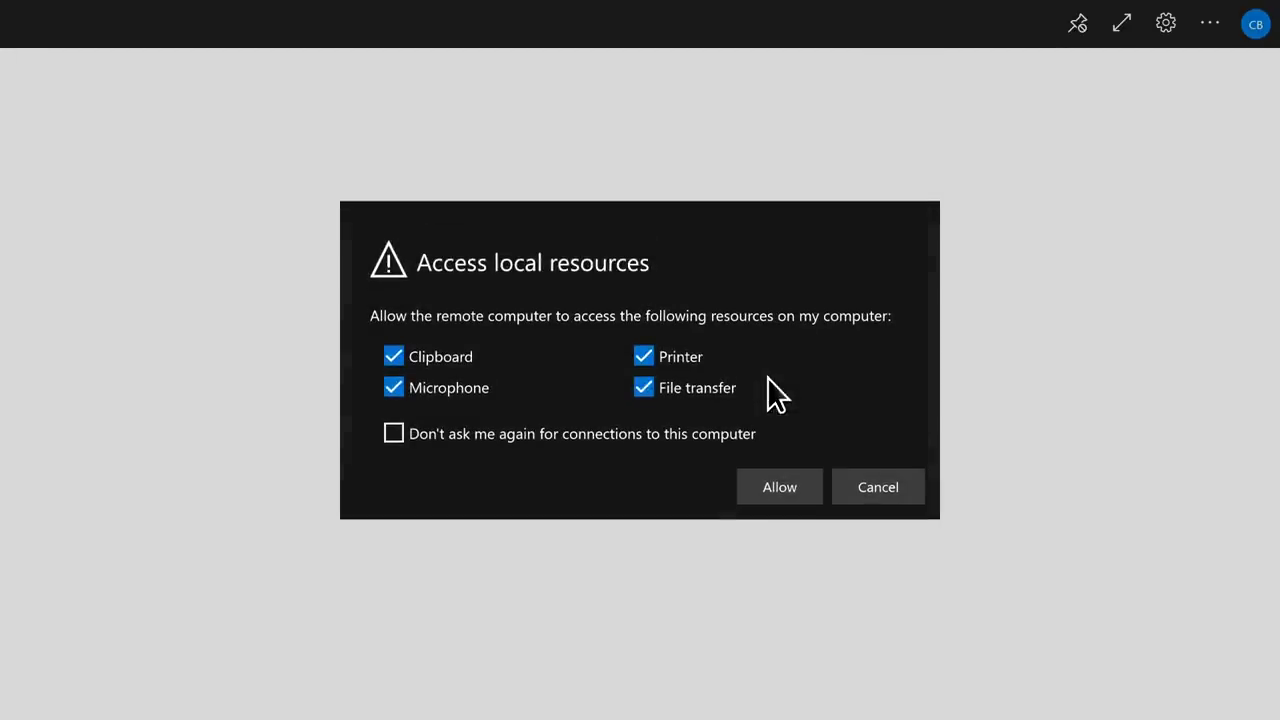
Allow local resource access, then sign in with the account password to reach the Windows 10 desktop
click(771, 487)
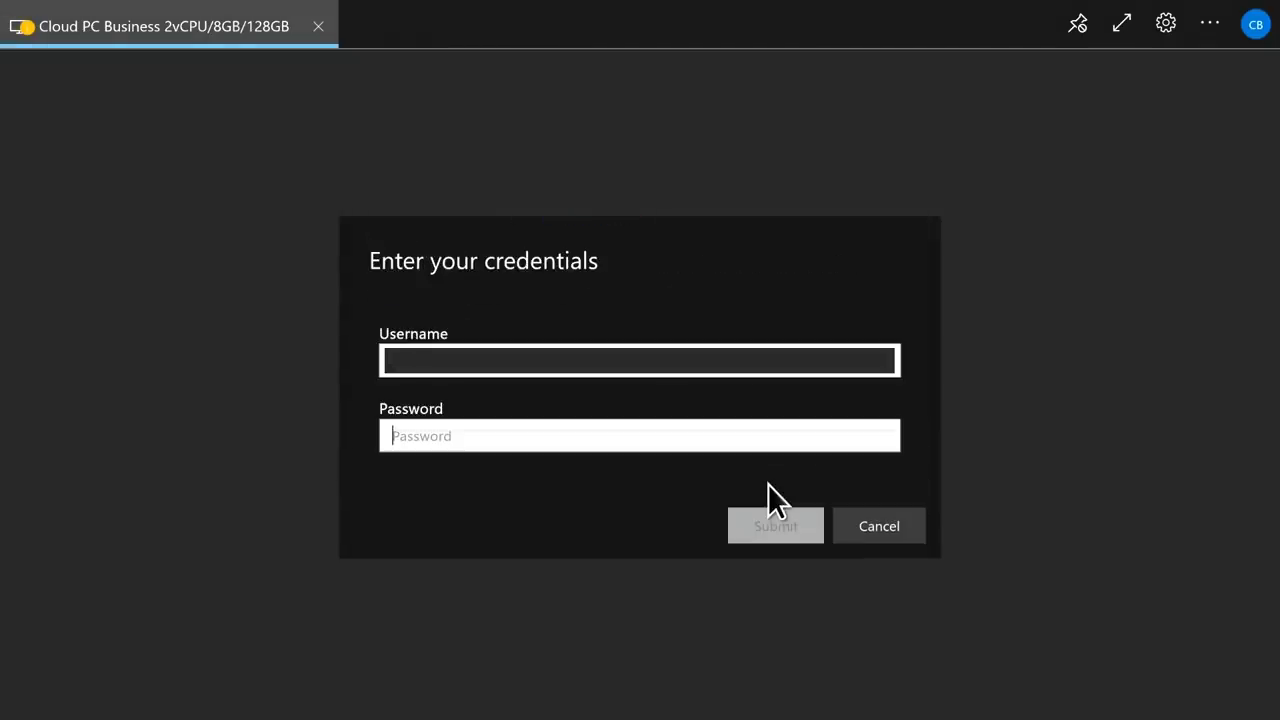
click(608, 437)
click(762, 516)
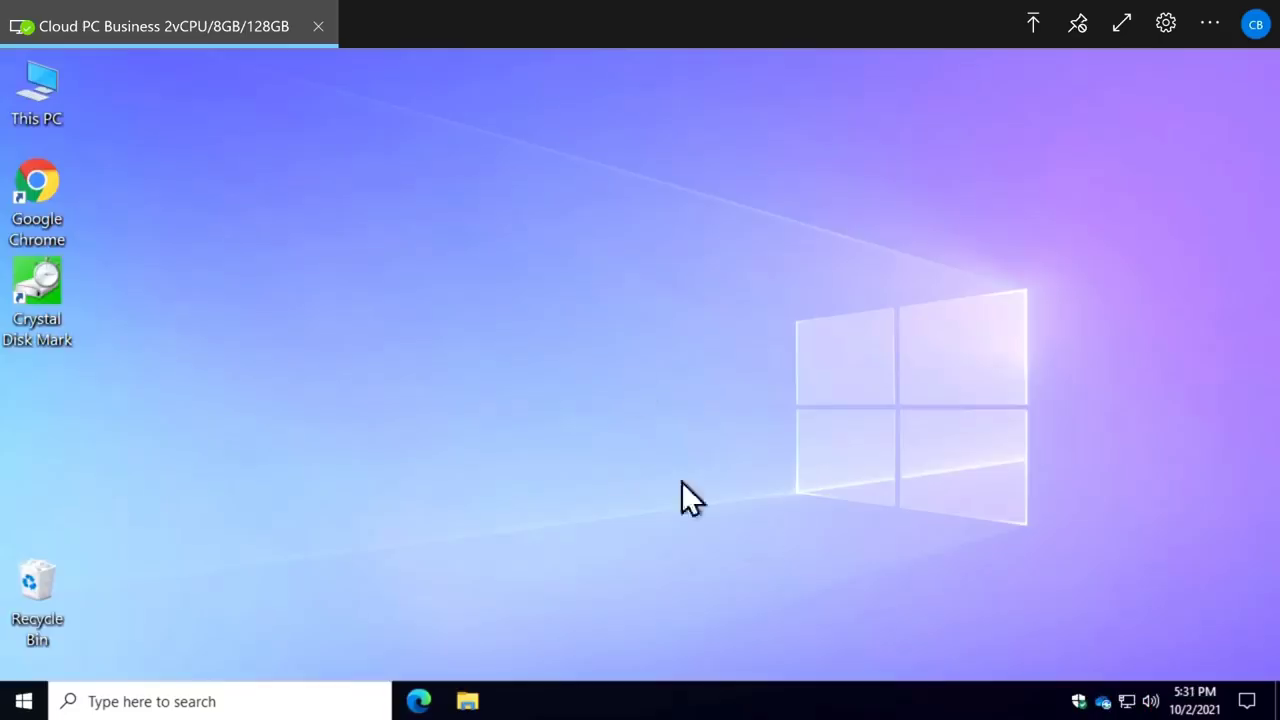
Switch the Cloud PC session to full screen and browse the Start menu's installed apps
click(1121, 27)
click(23, 701)
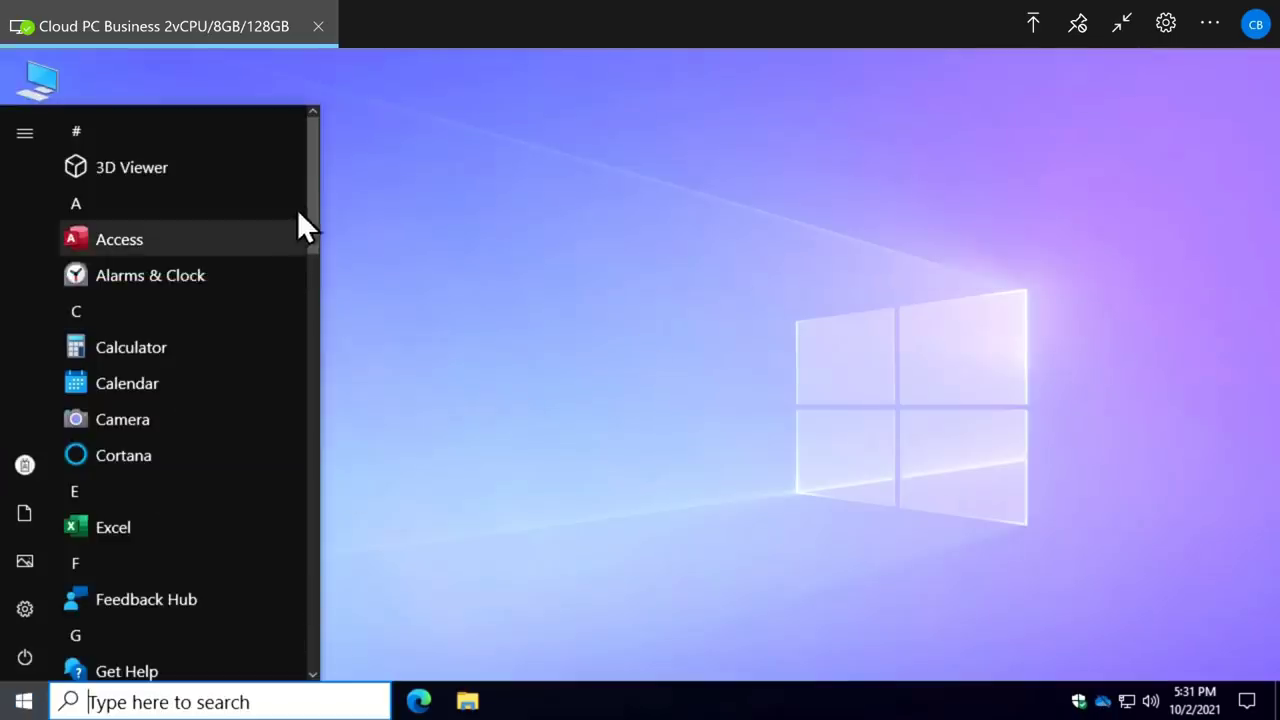
scroll(297, 274, down, 10)
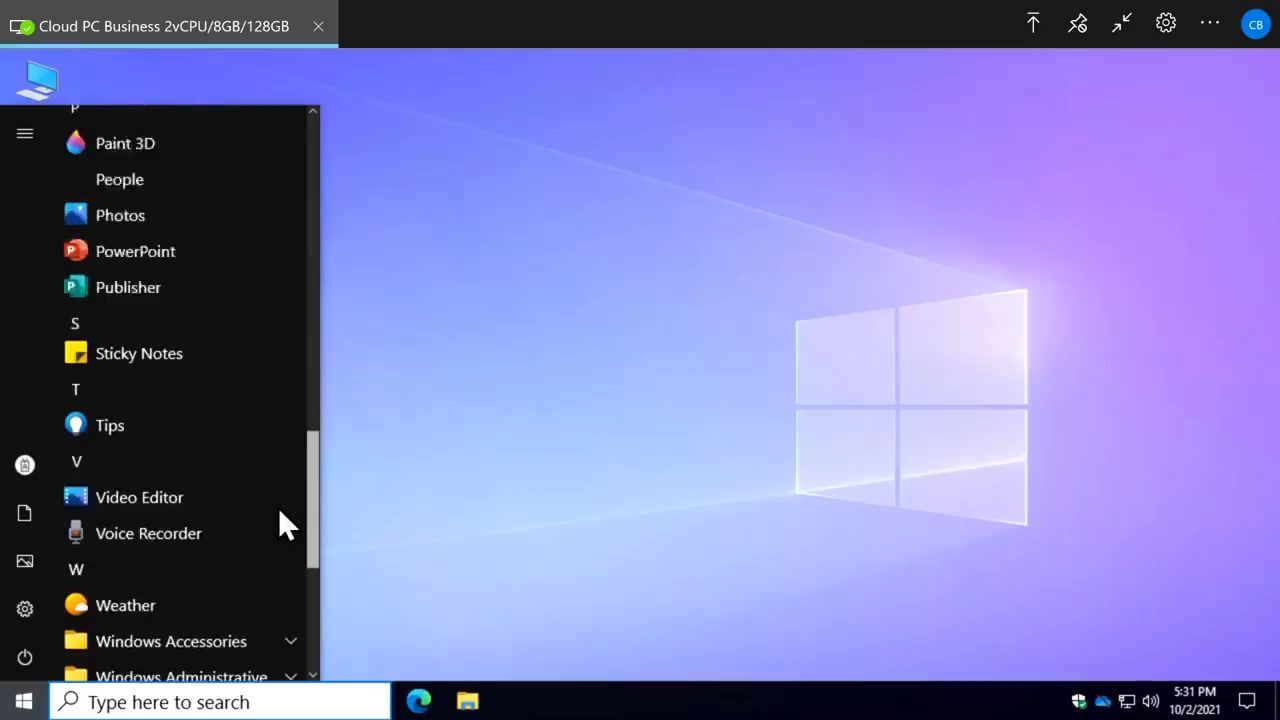
scroll(280, 500, up, 8)
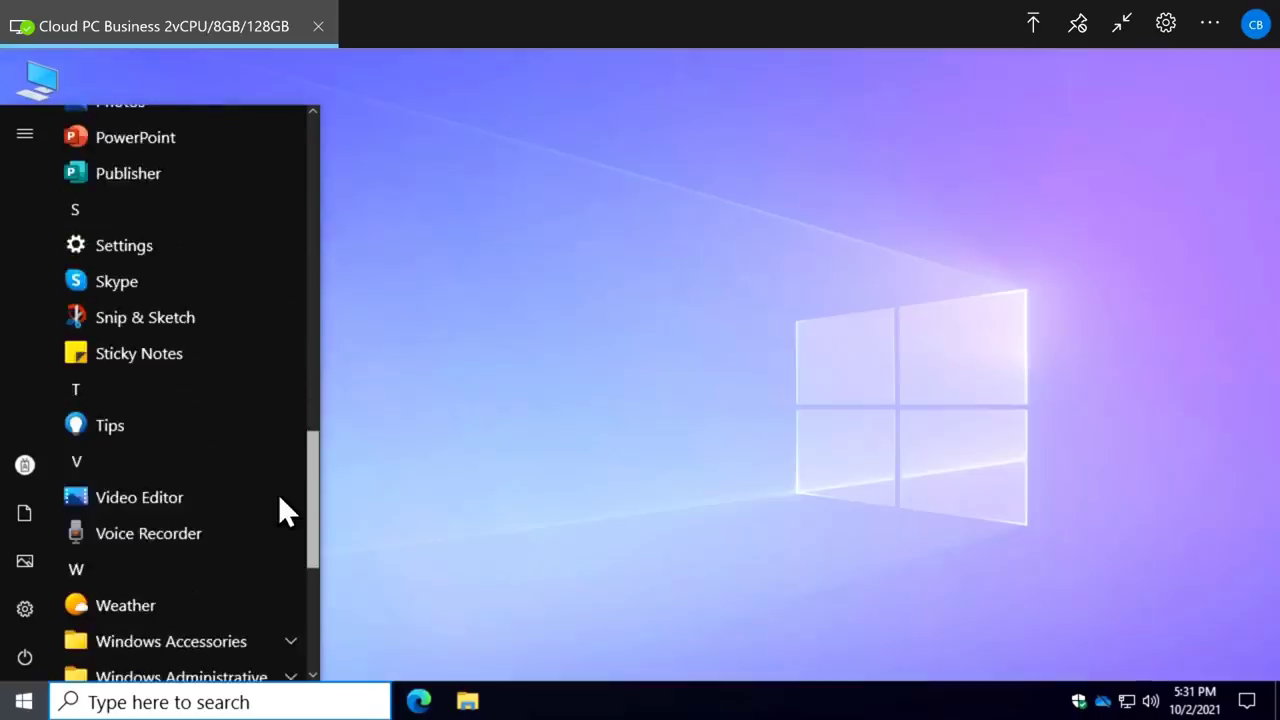
click(574, 404)
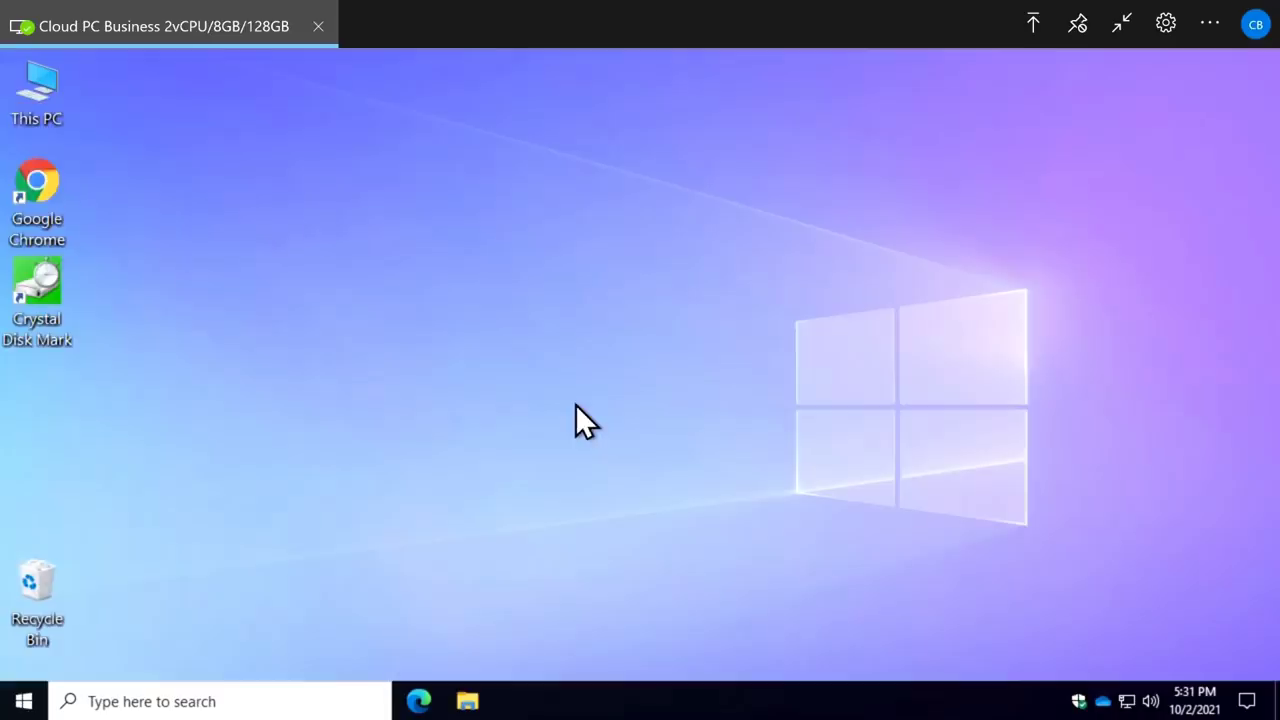
Open This PC to view Windows (C:) with 96.4 GB free of 127 GB
double_click(43, 94)
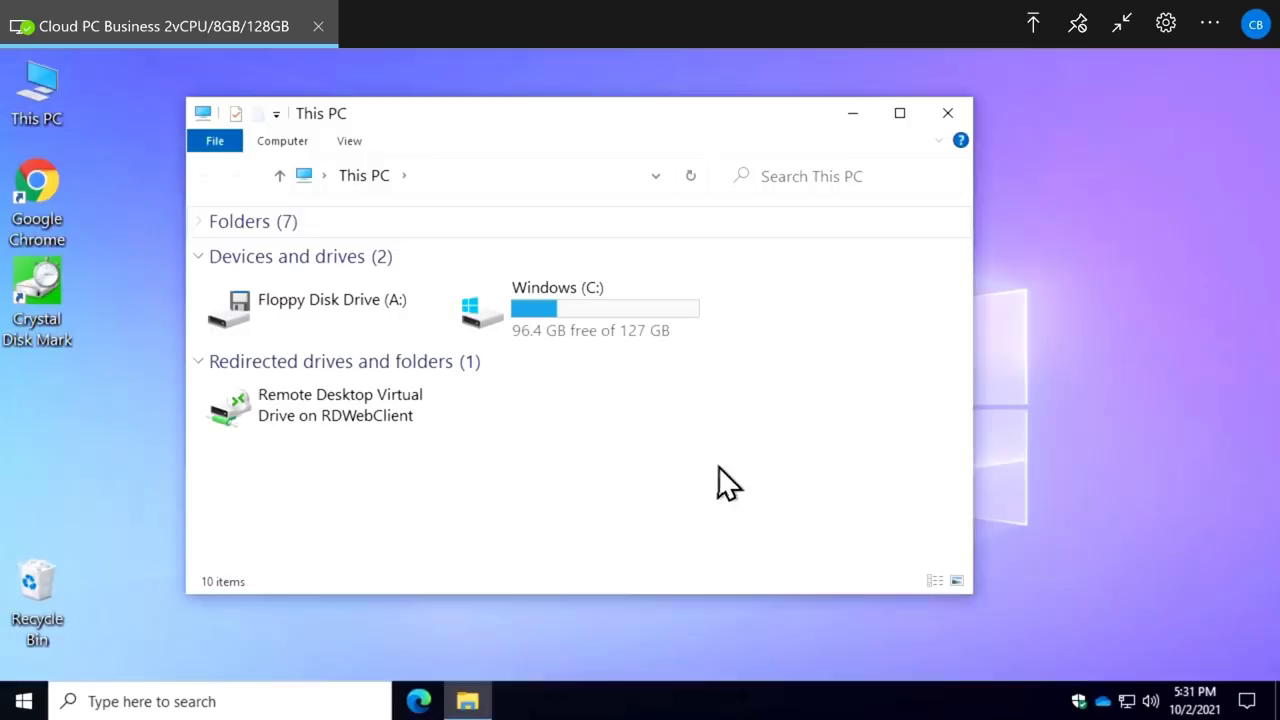